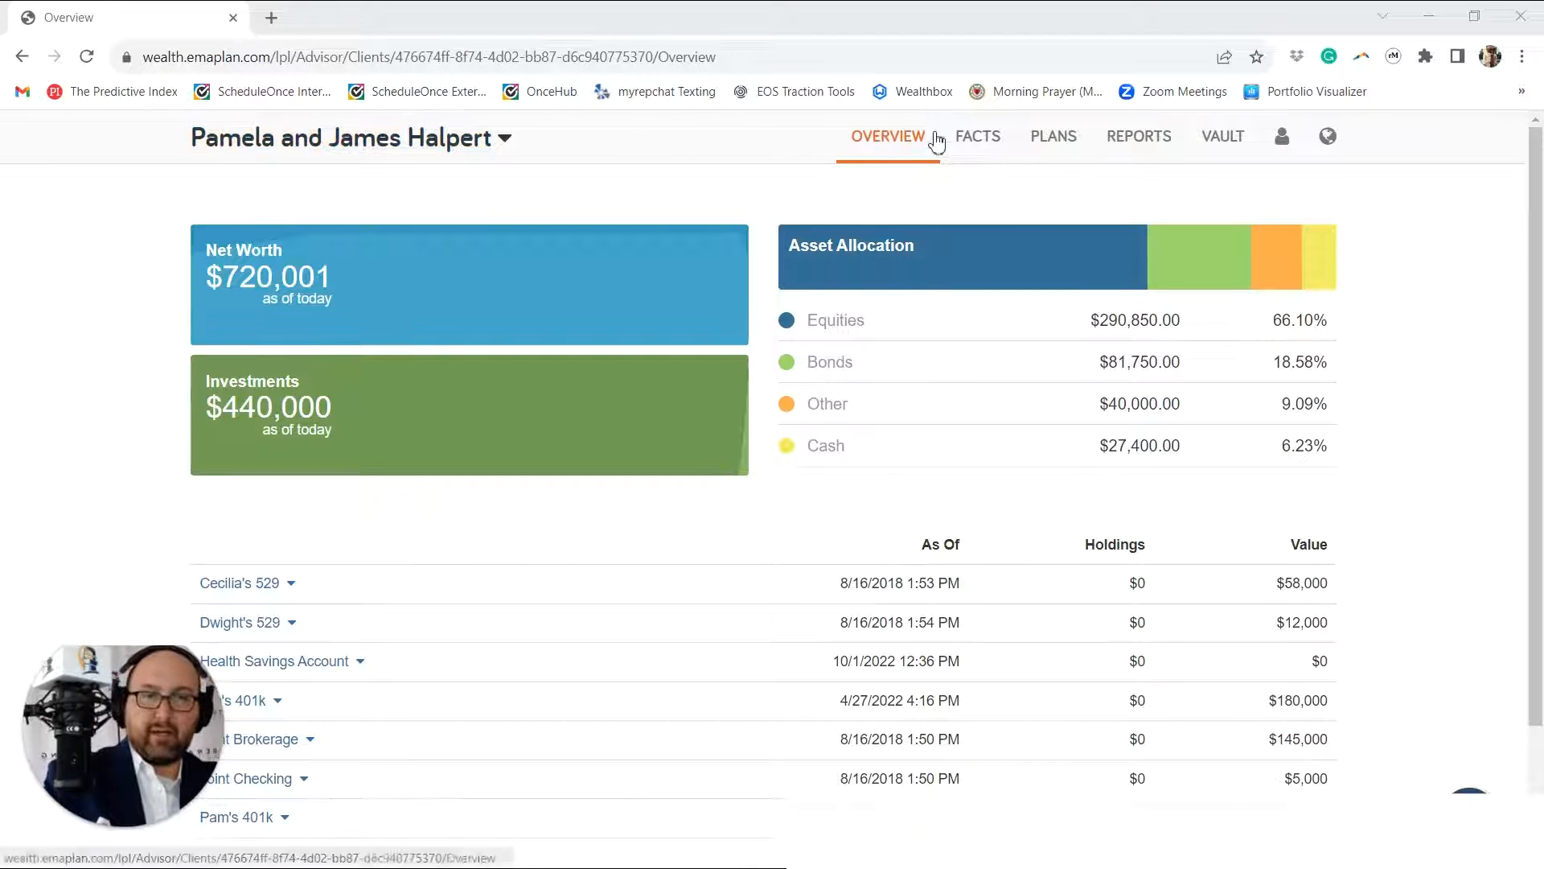
Step: Review the couple's life, disability and property insurance policies in the Protection section of their facts
click(986, 145)
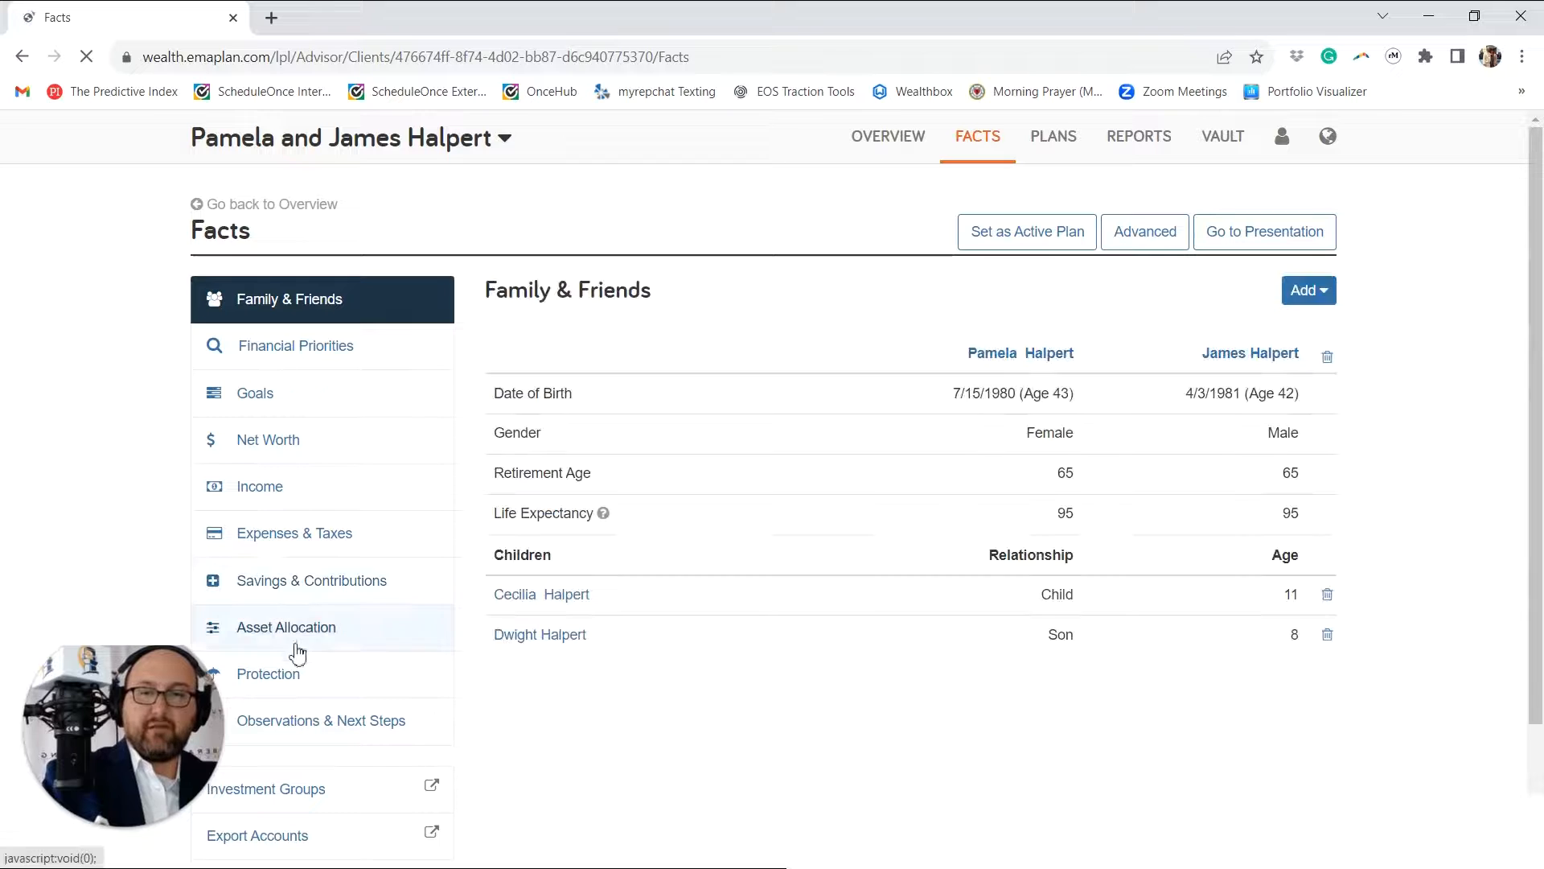
click(304, 670)
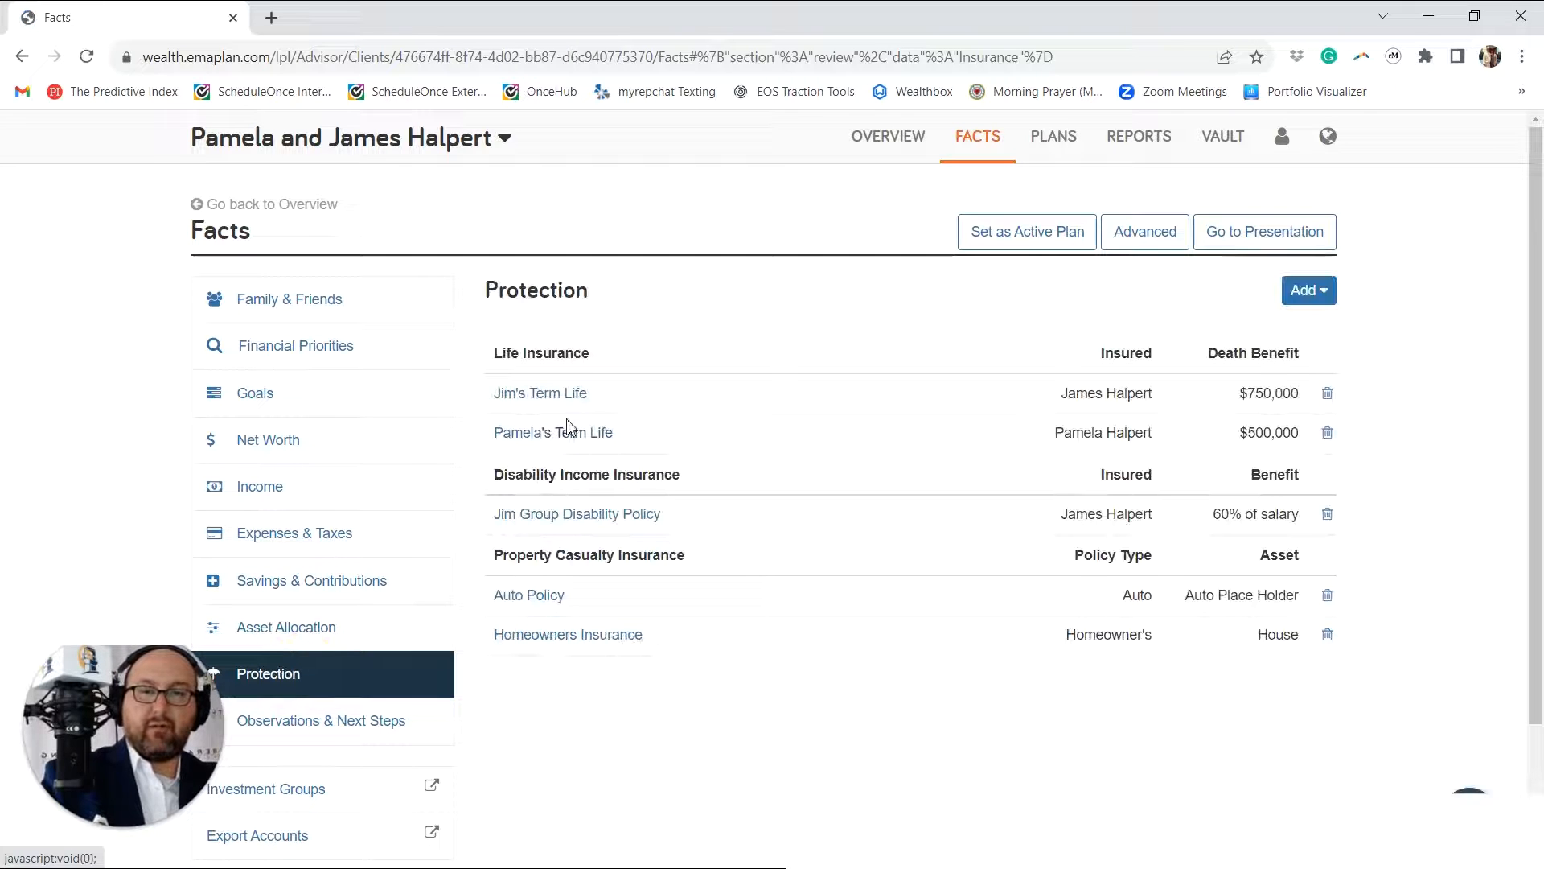
Step: Open the Decision Center among the clients' plans and display the Monte Carlo Summary report
click(1046, 140)
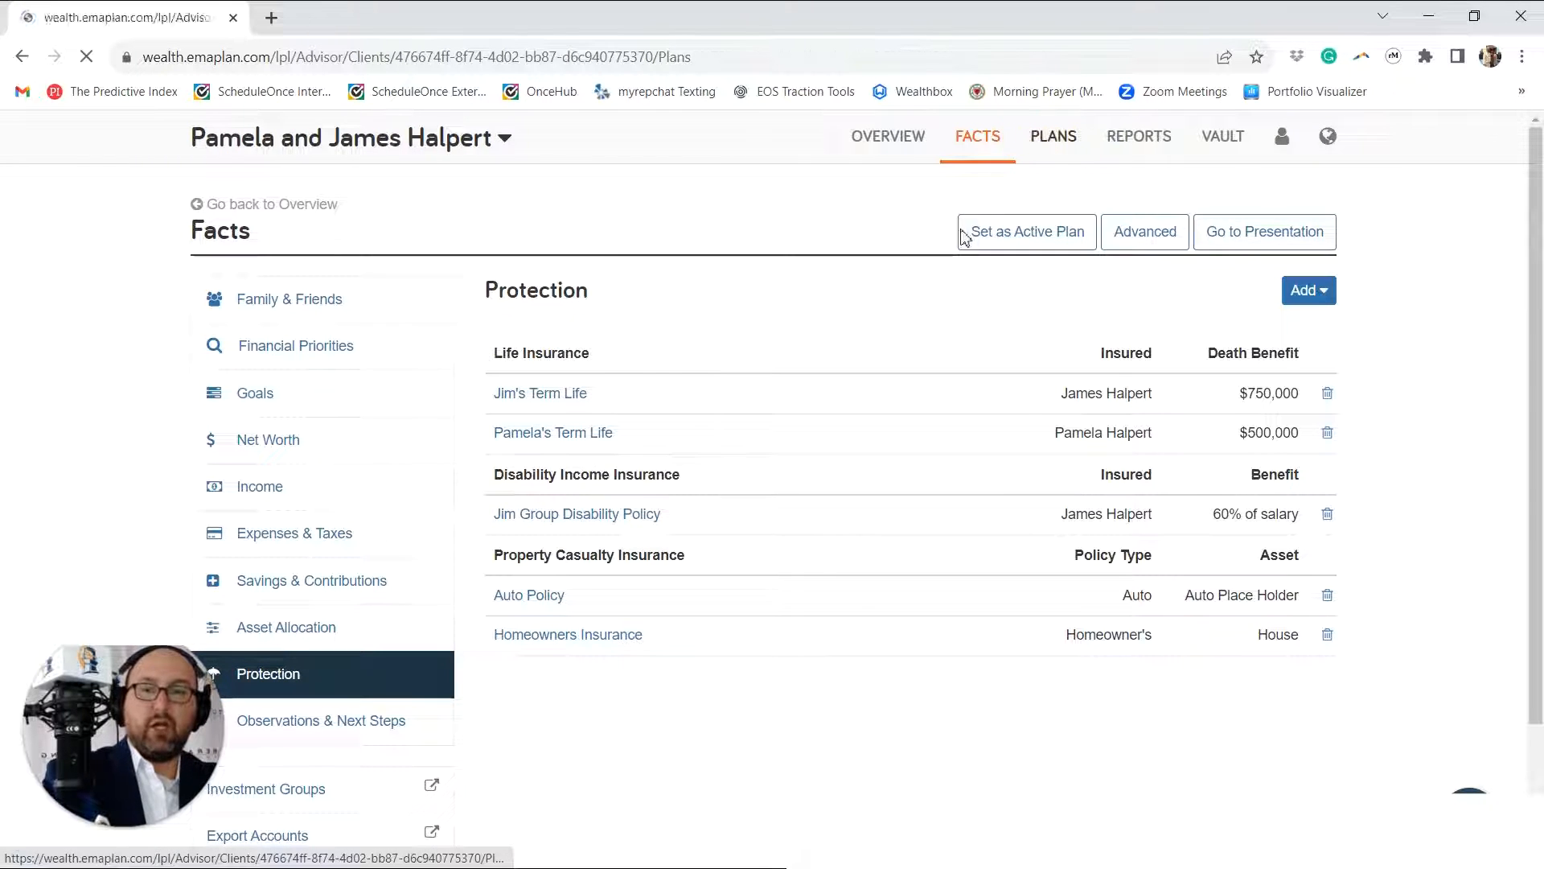
click(940, 285)
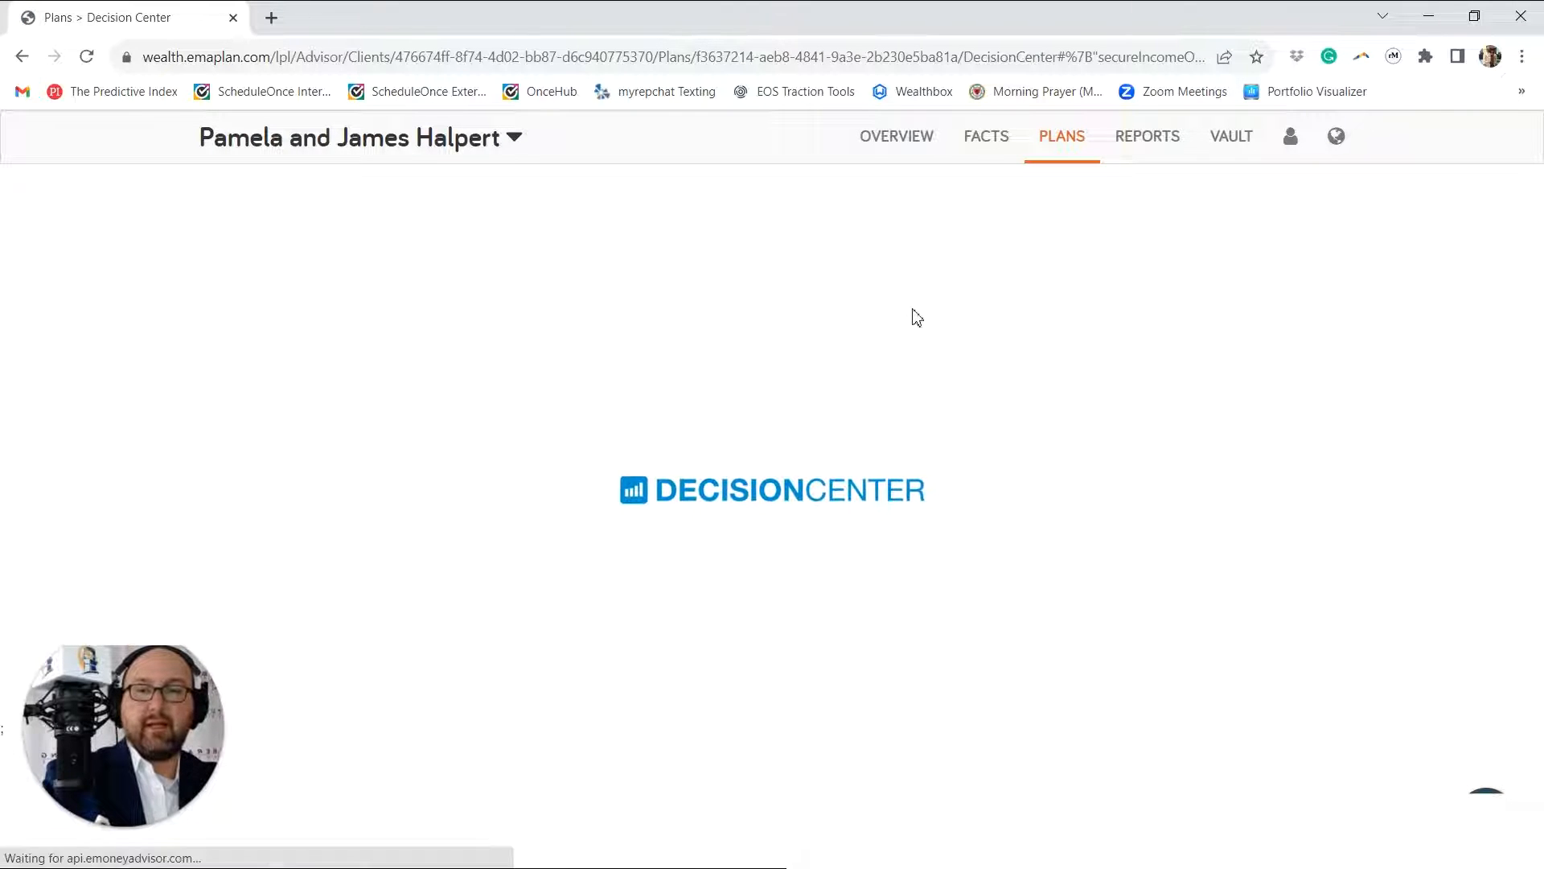
click(765, 333)
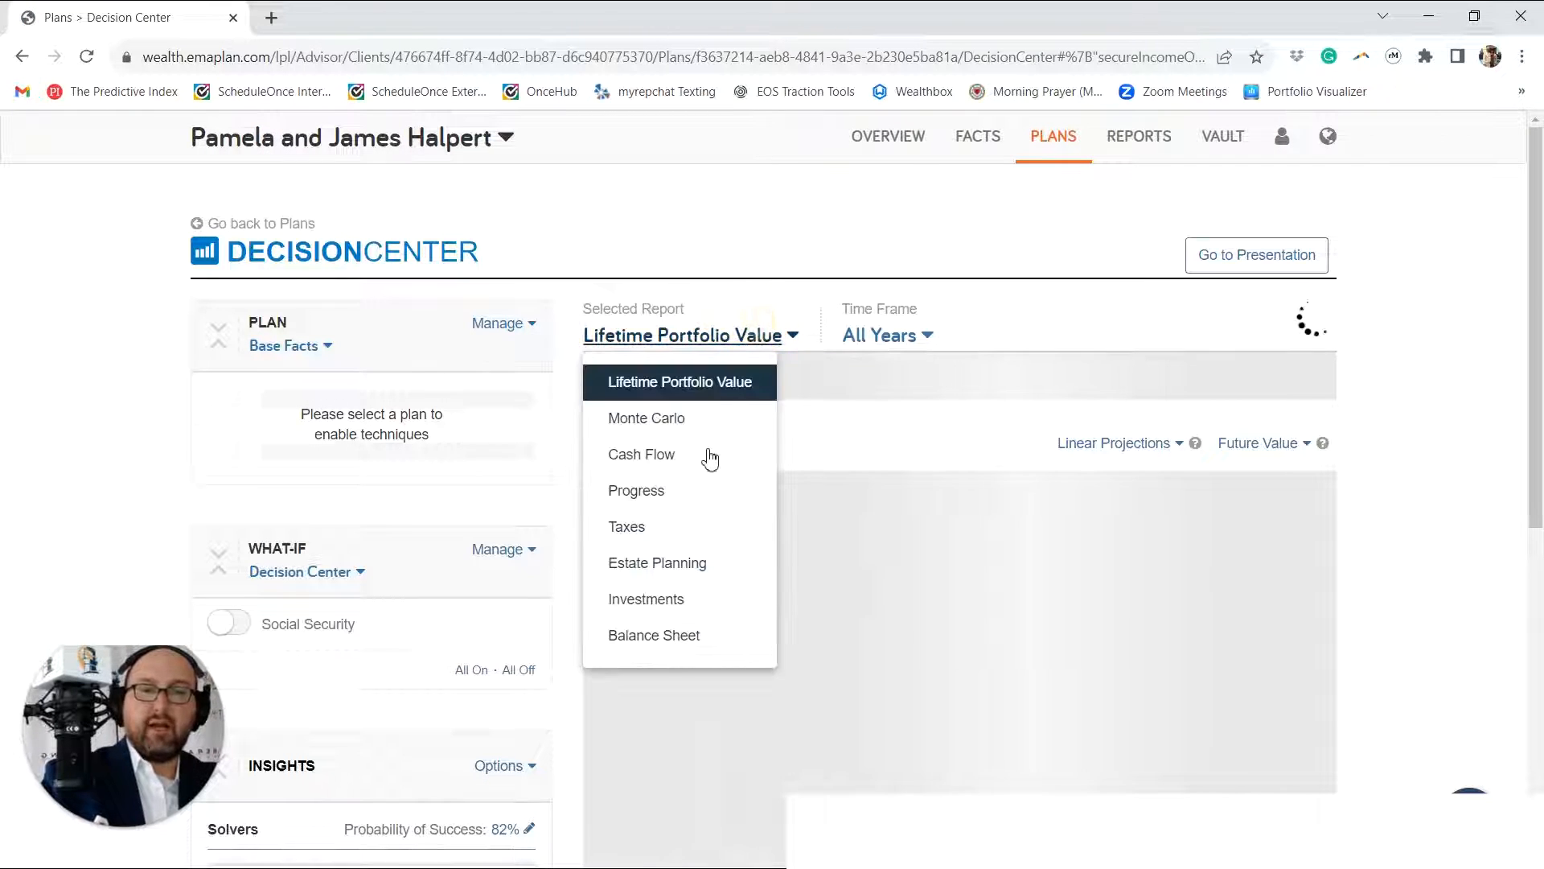
click(674, 426)
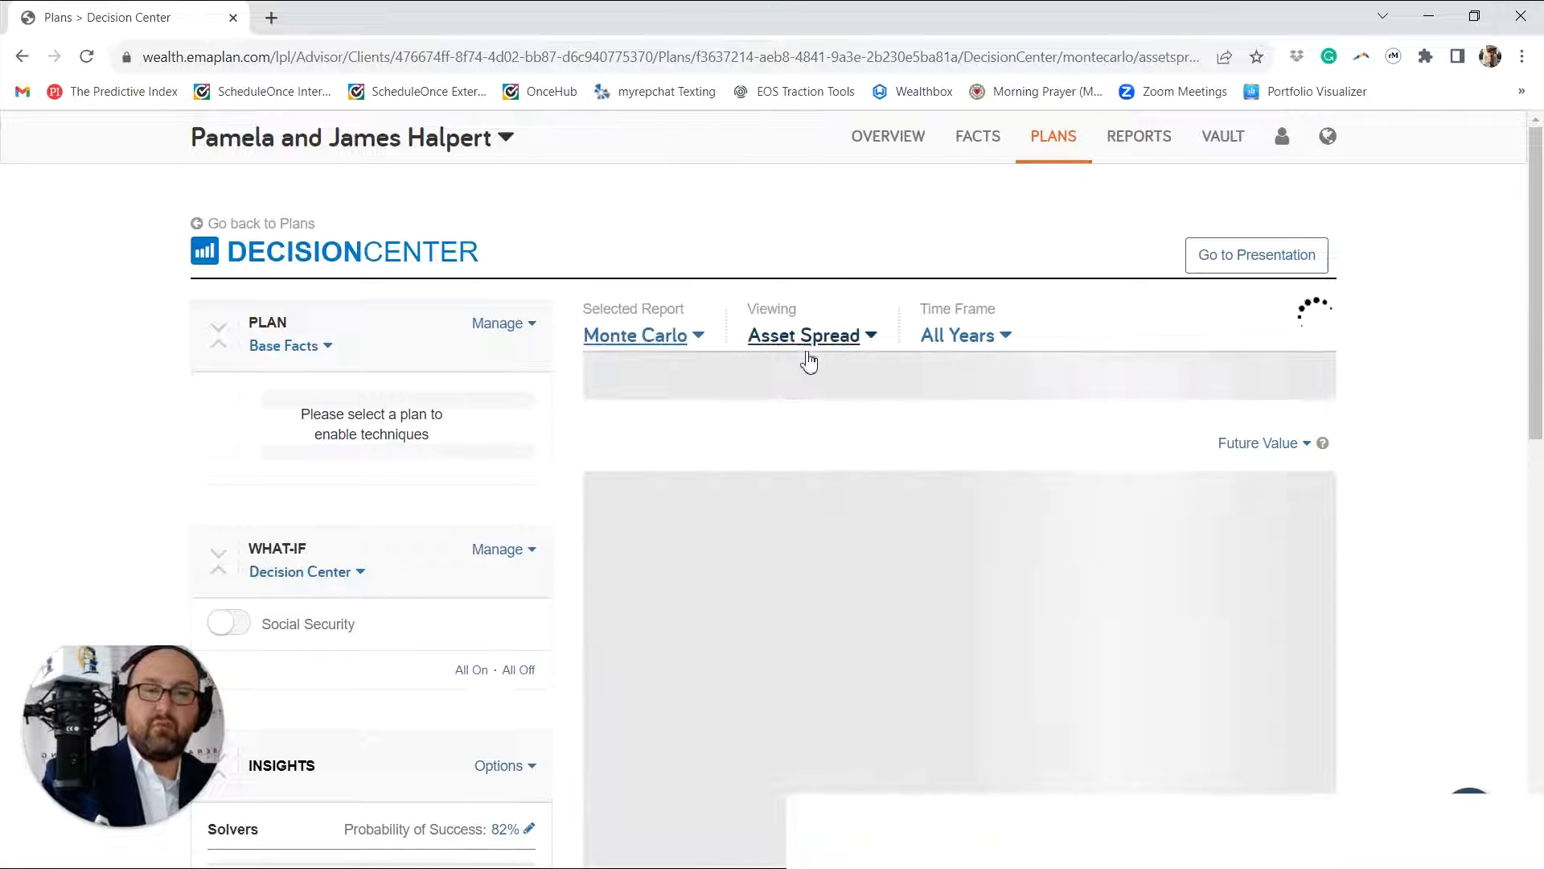
click(812, 336)
click(845, 455)
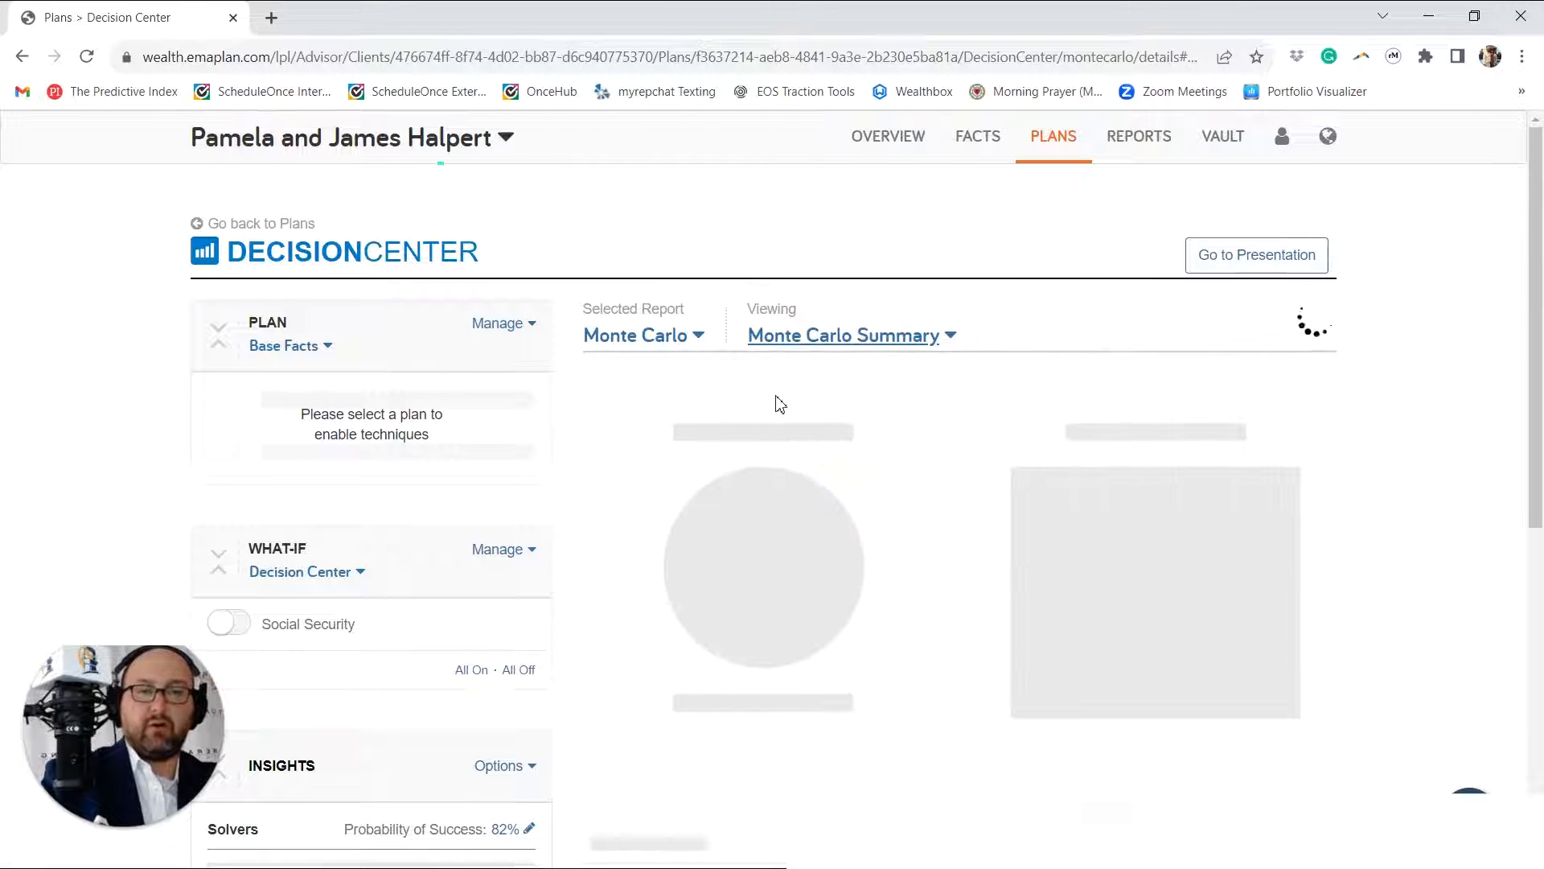
Step: Switch the plan from Base Facts to Alternatives and turn off all of its techniques
scroll(779, 403, down, 3)
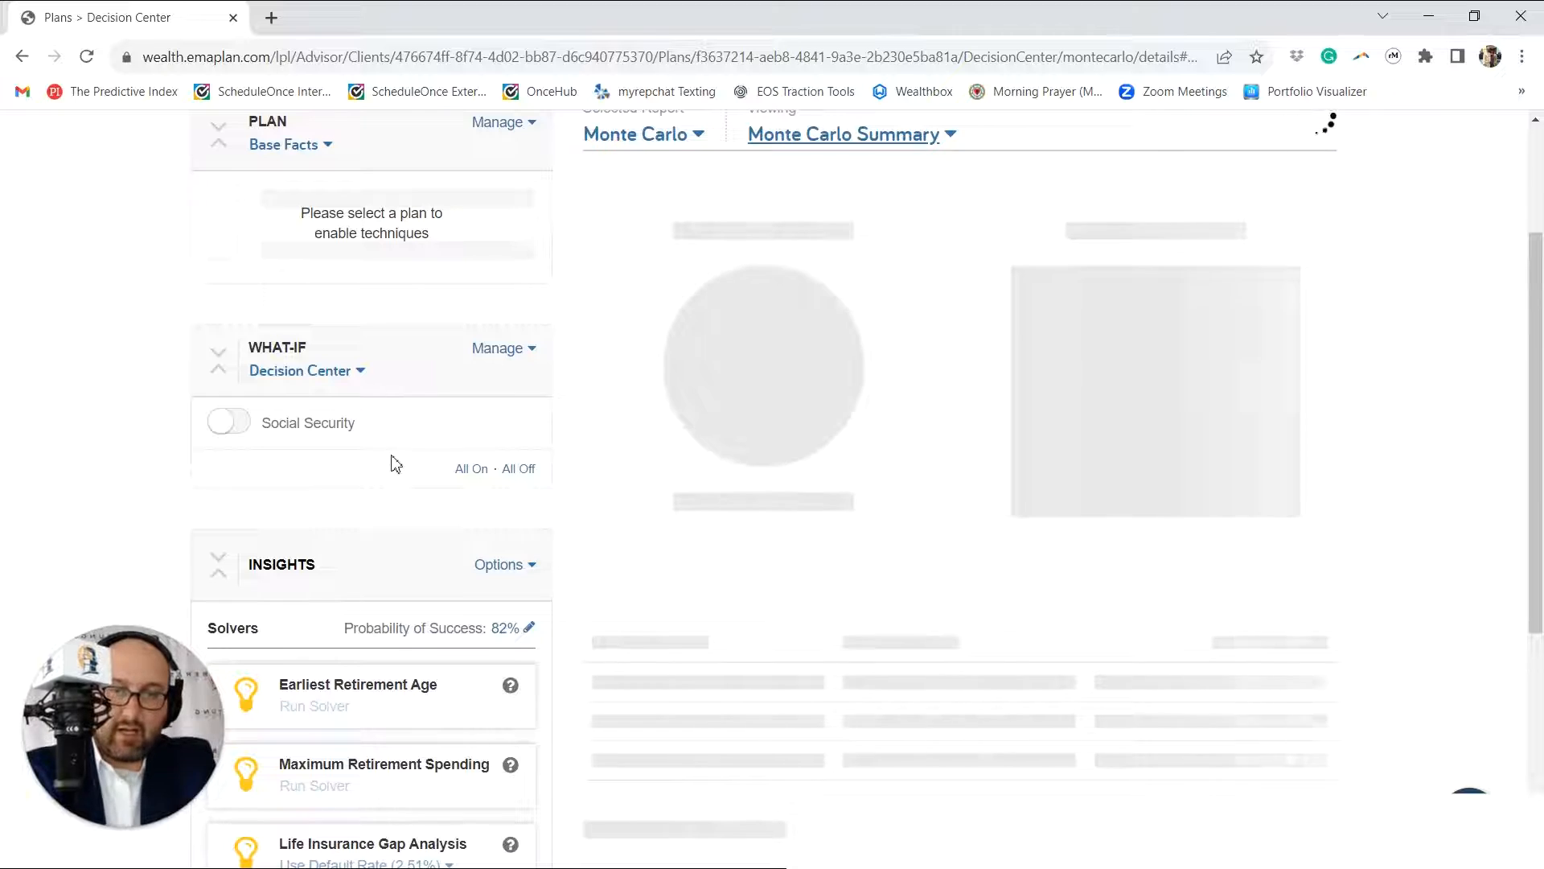
scroll(393, 462, down, 3)
scroll(394, 458, up, 5)
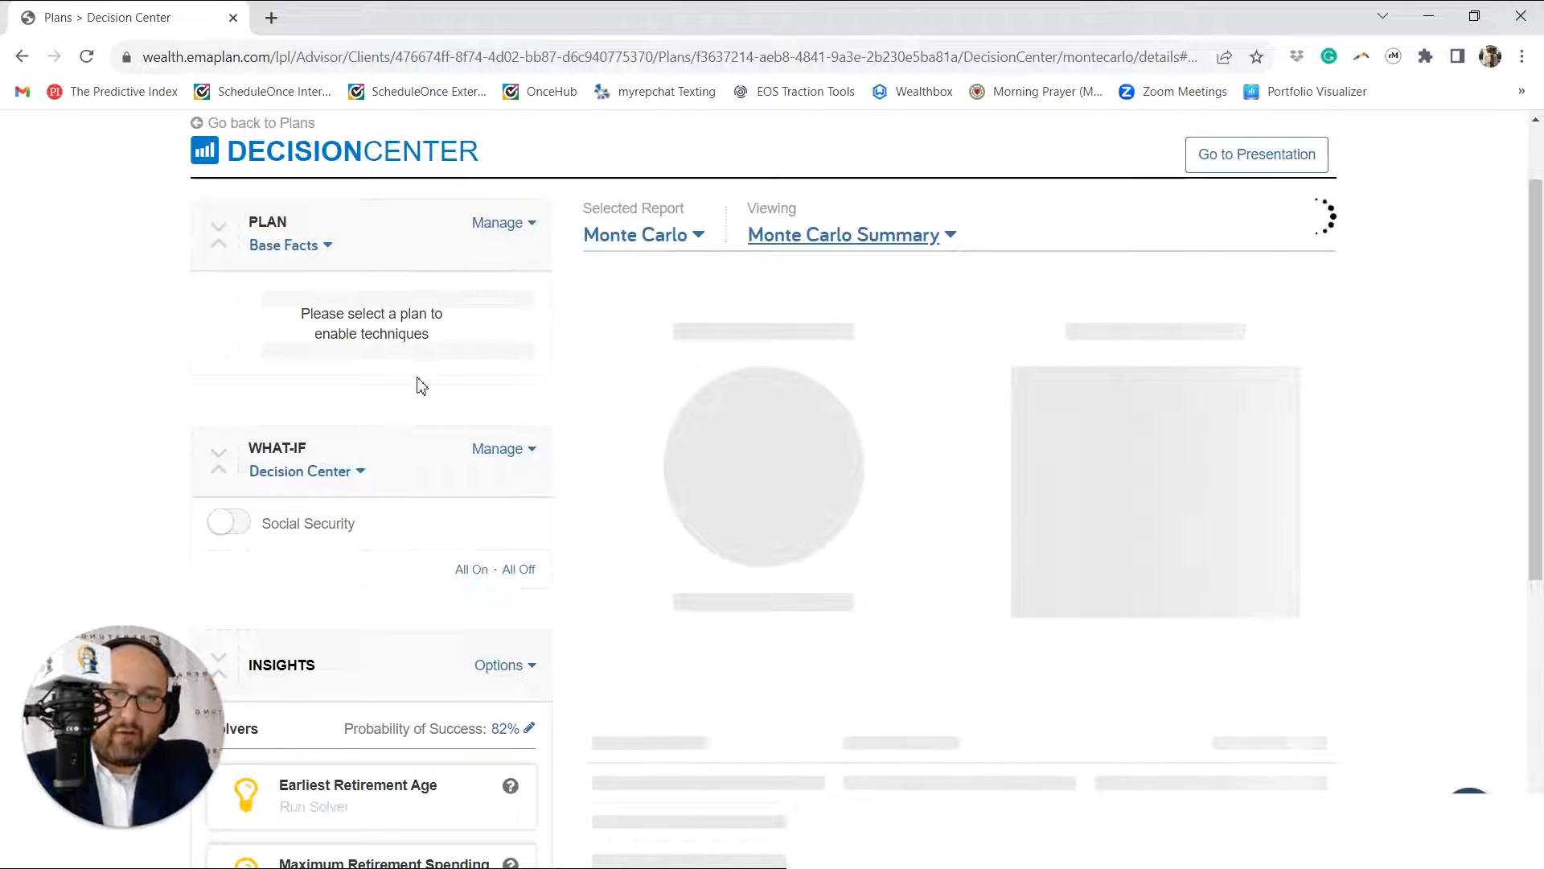
click(316, 246)
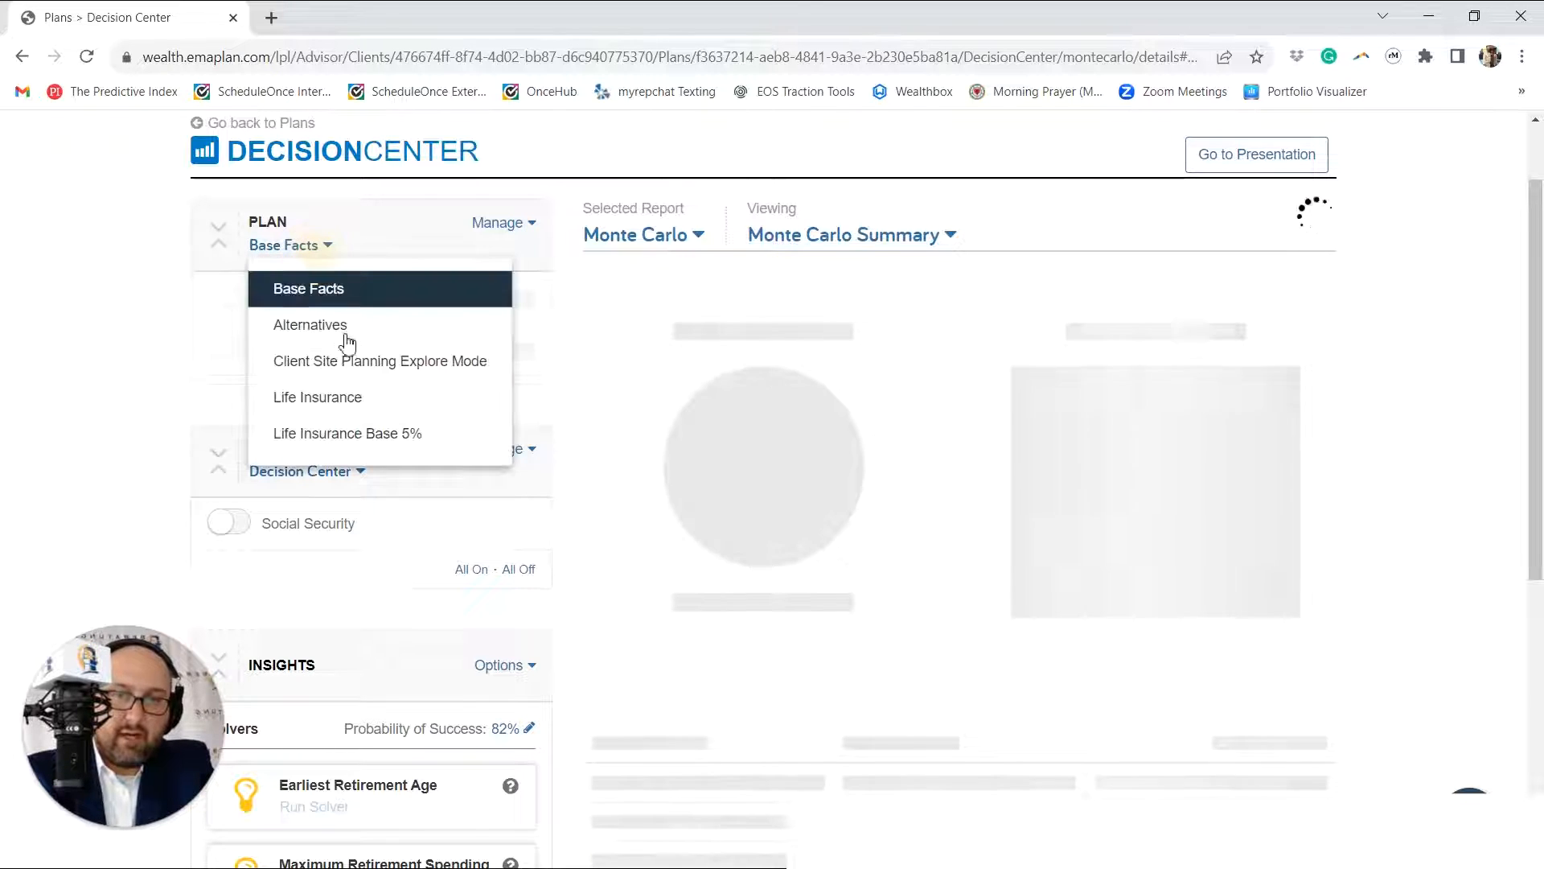
click(342, 336)
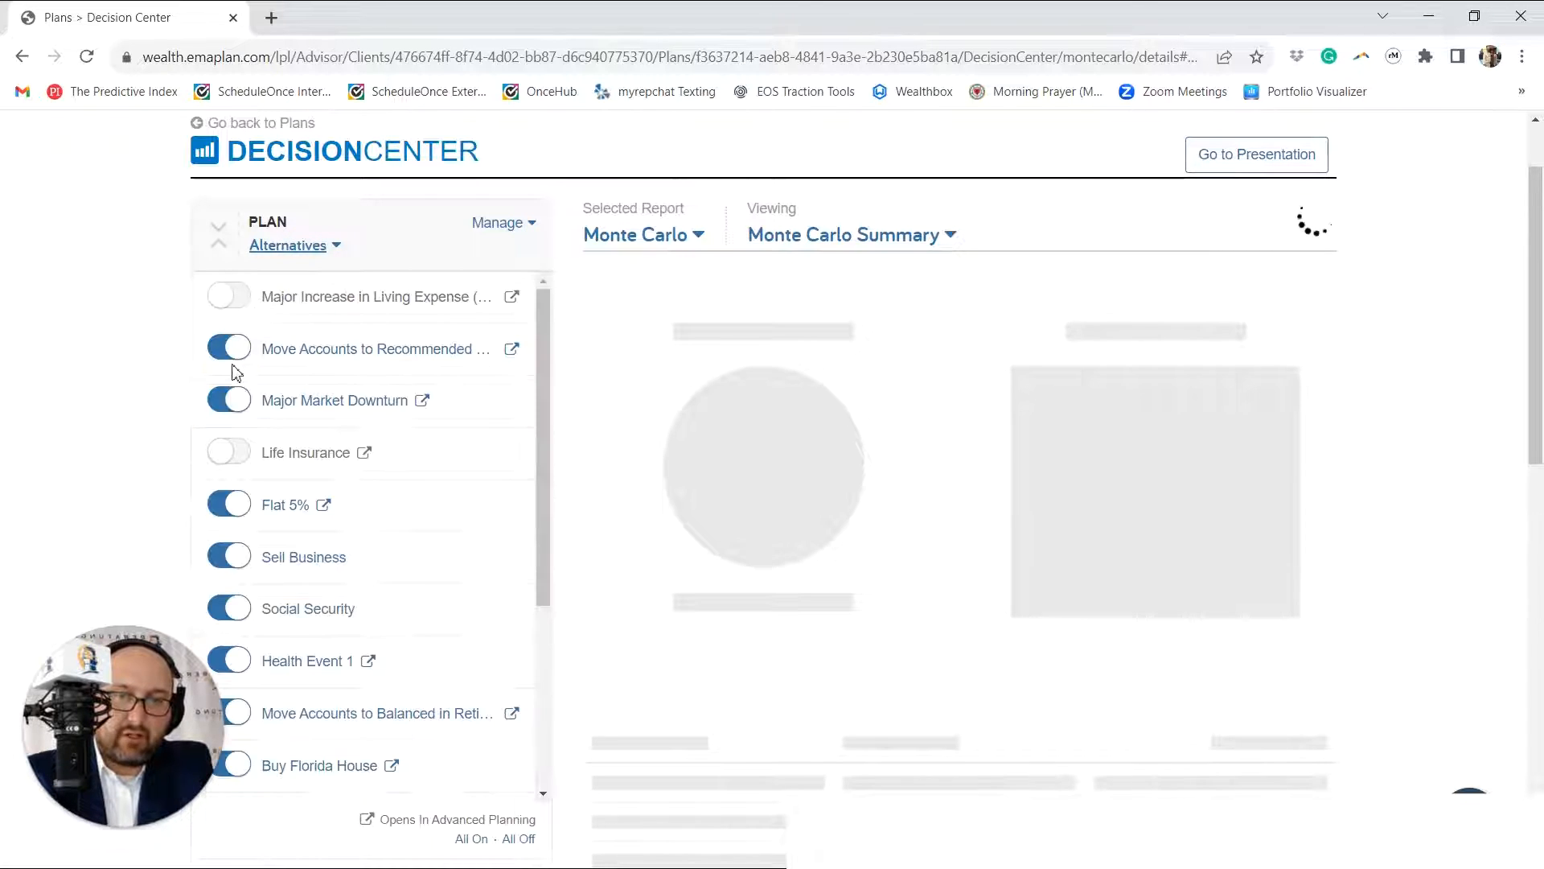
click(229, 399)
click(230, 347)
scroll(239, 379, down, 2)
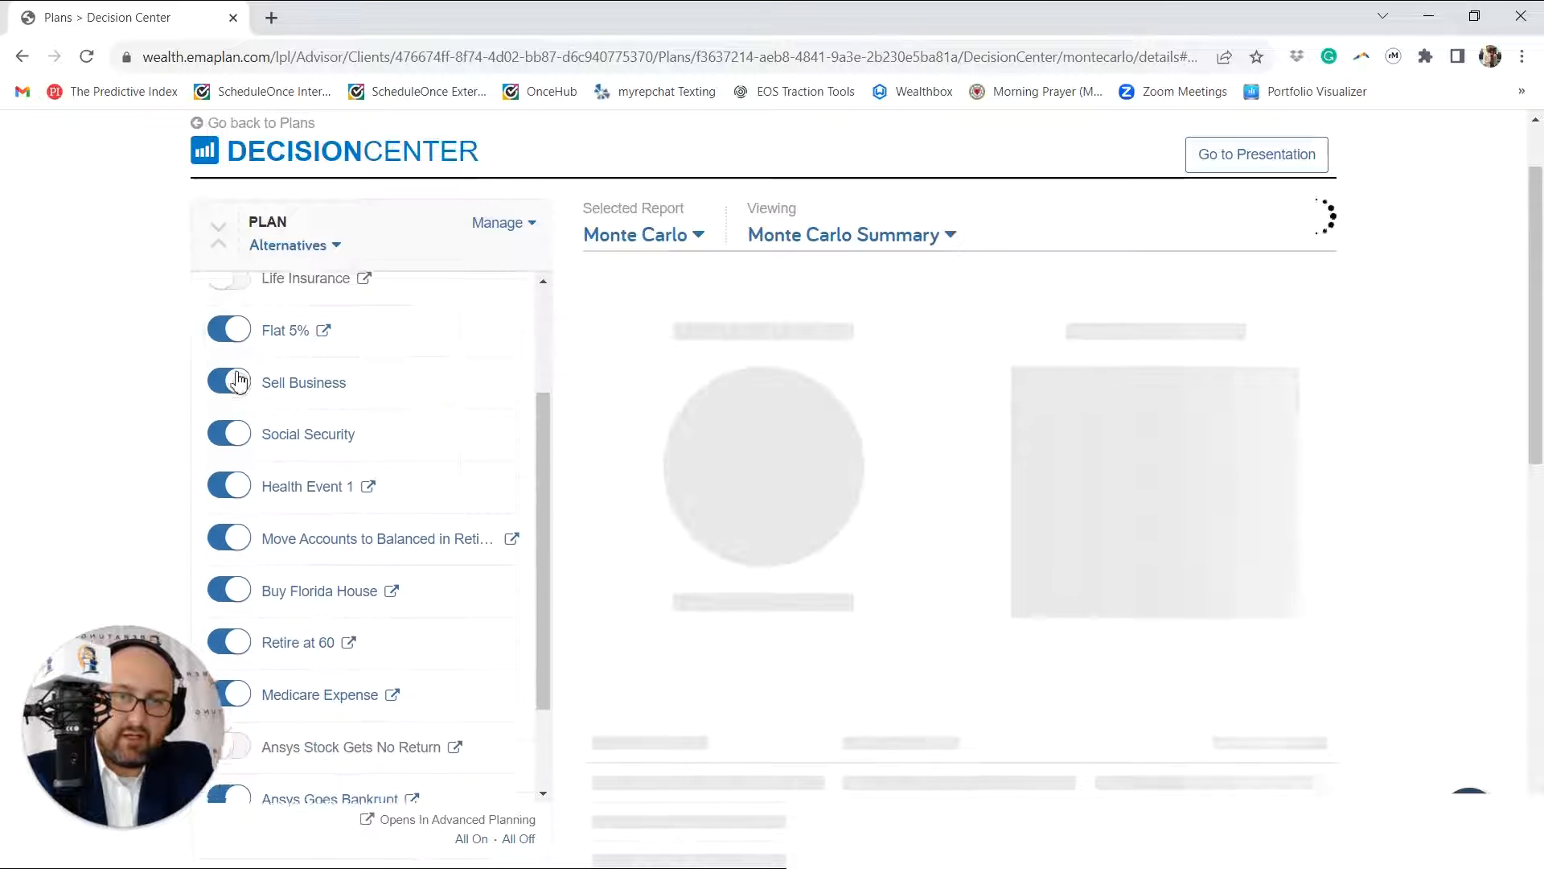
scroll(239, 380, down, 3)
scroll(417, 510, down, 8)
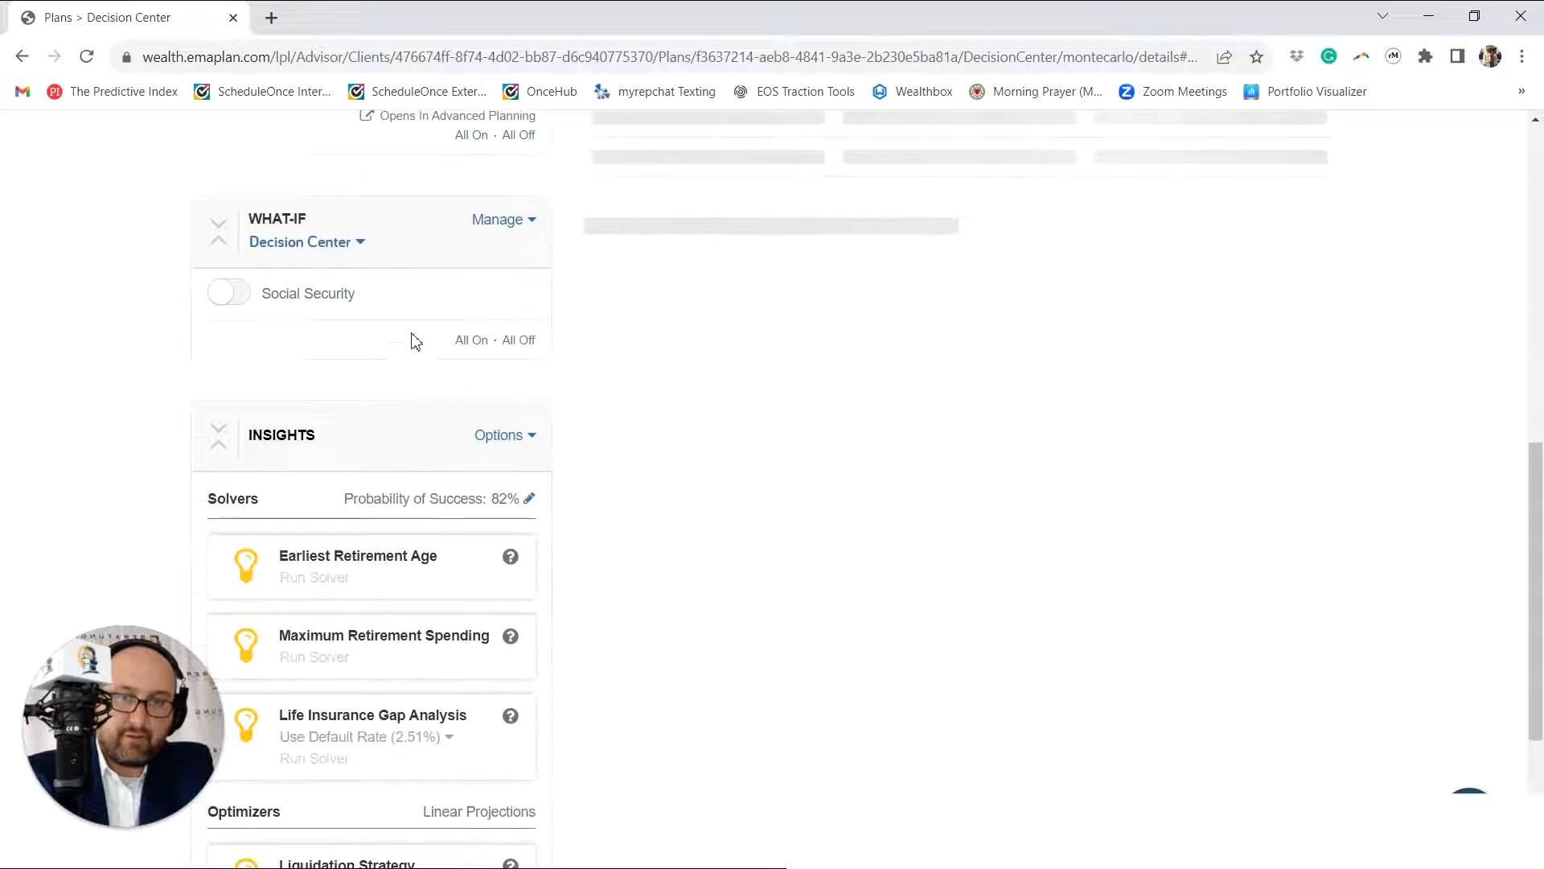
scroll(416, 341, up, 3)
scroll(670, 381, up, 5)
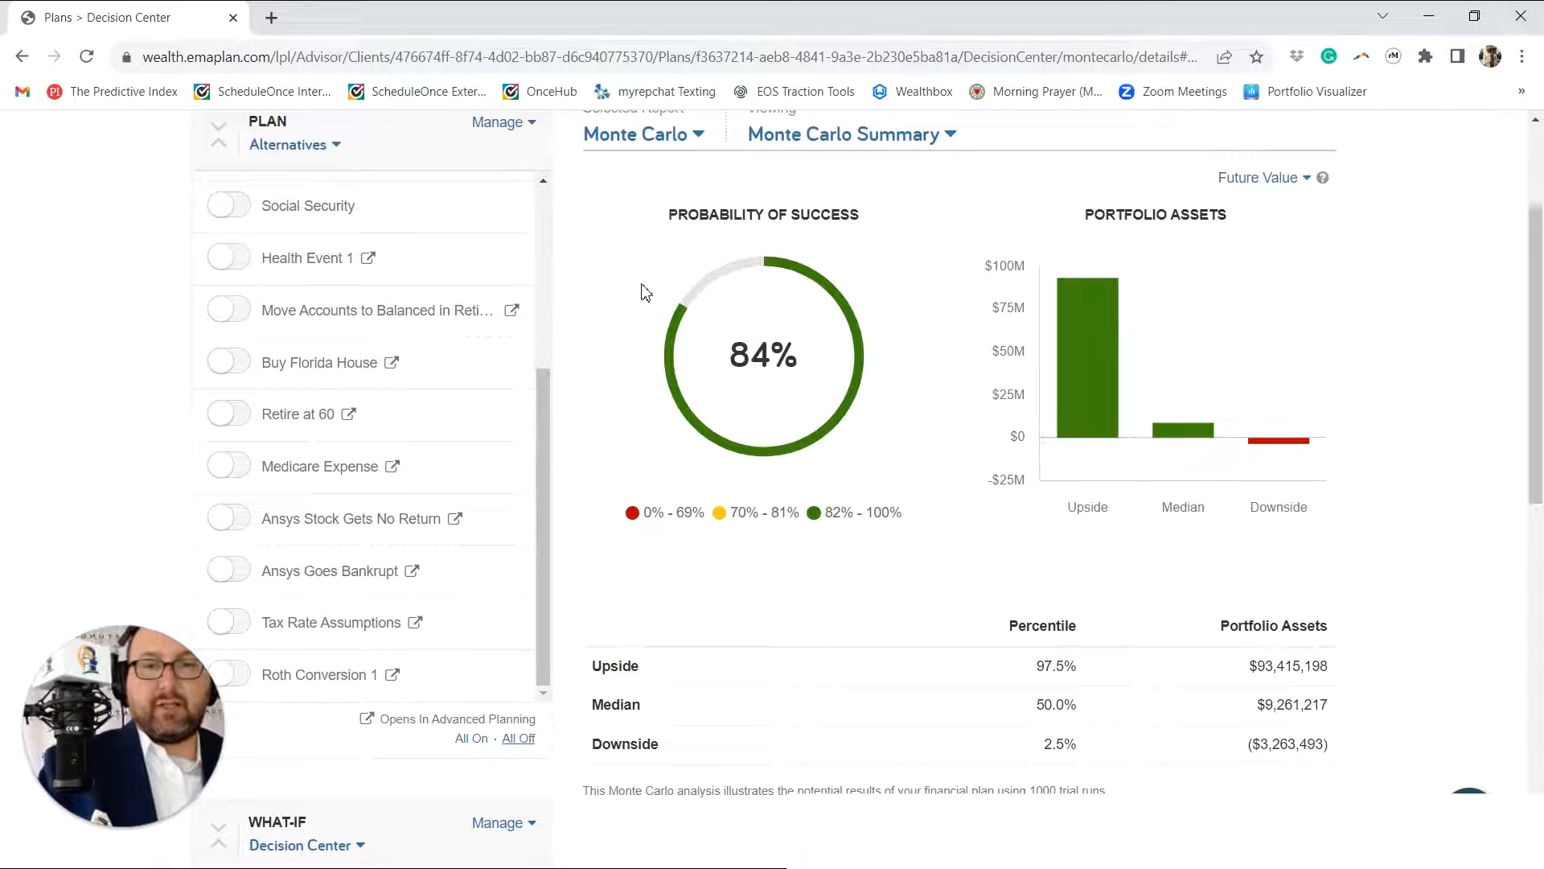
Step: Apply the Premature Death - Client what-if scenario to the Alternatives plan
scroll(413, 403, up, 6)
scroll(119, 310, up, 3)
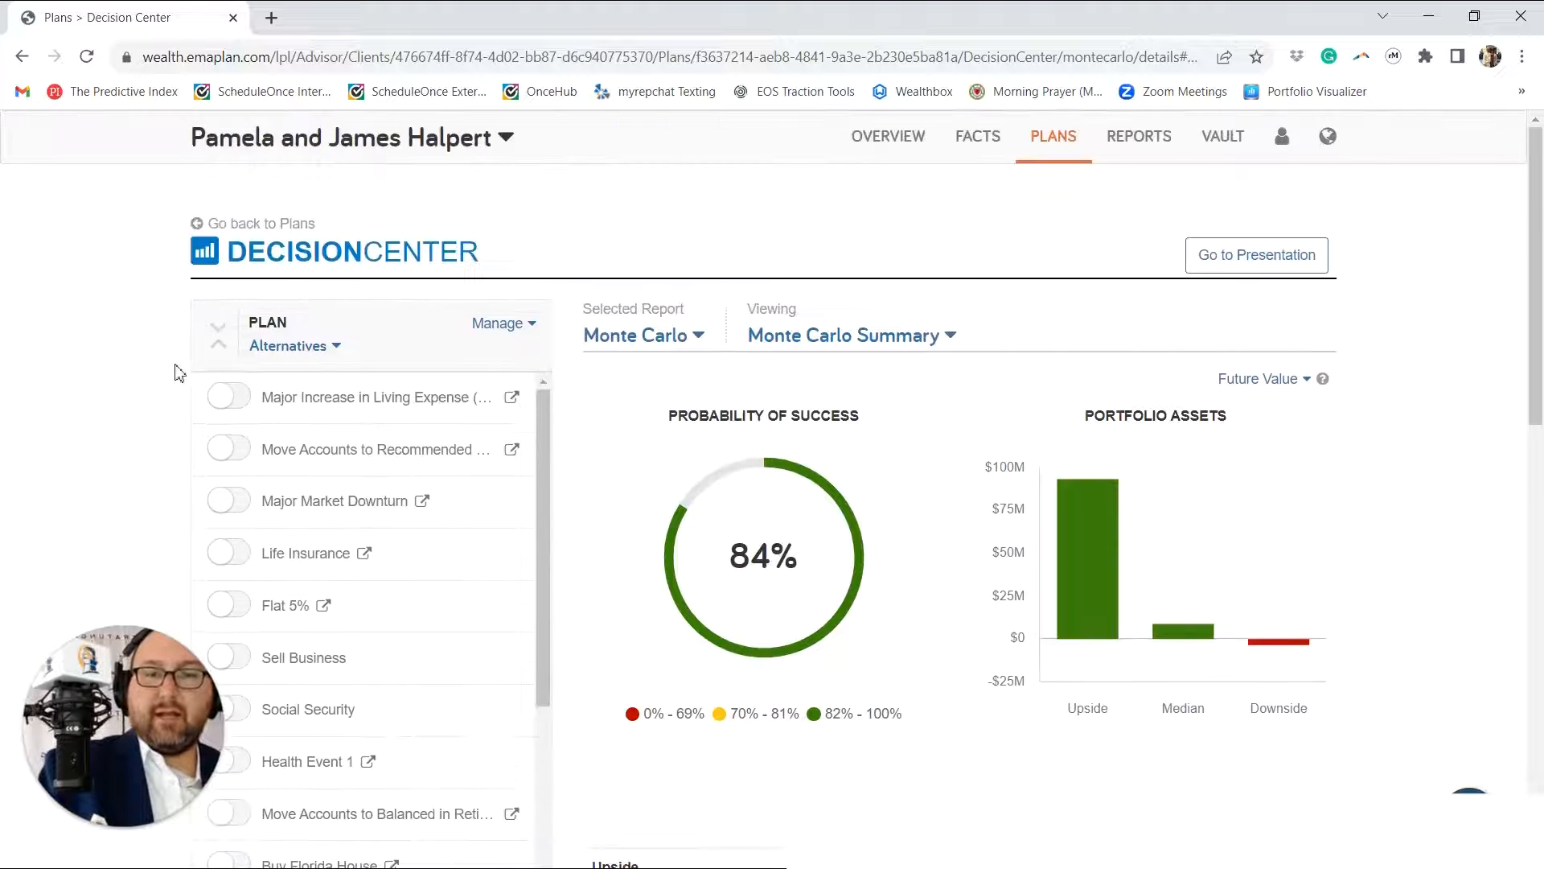
scroll(178, 373, down, 5)
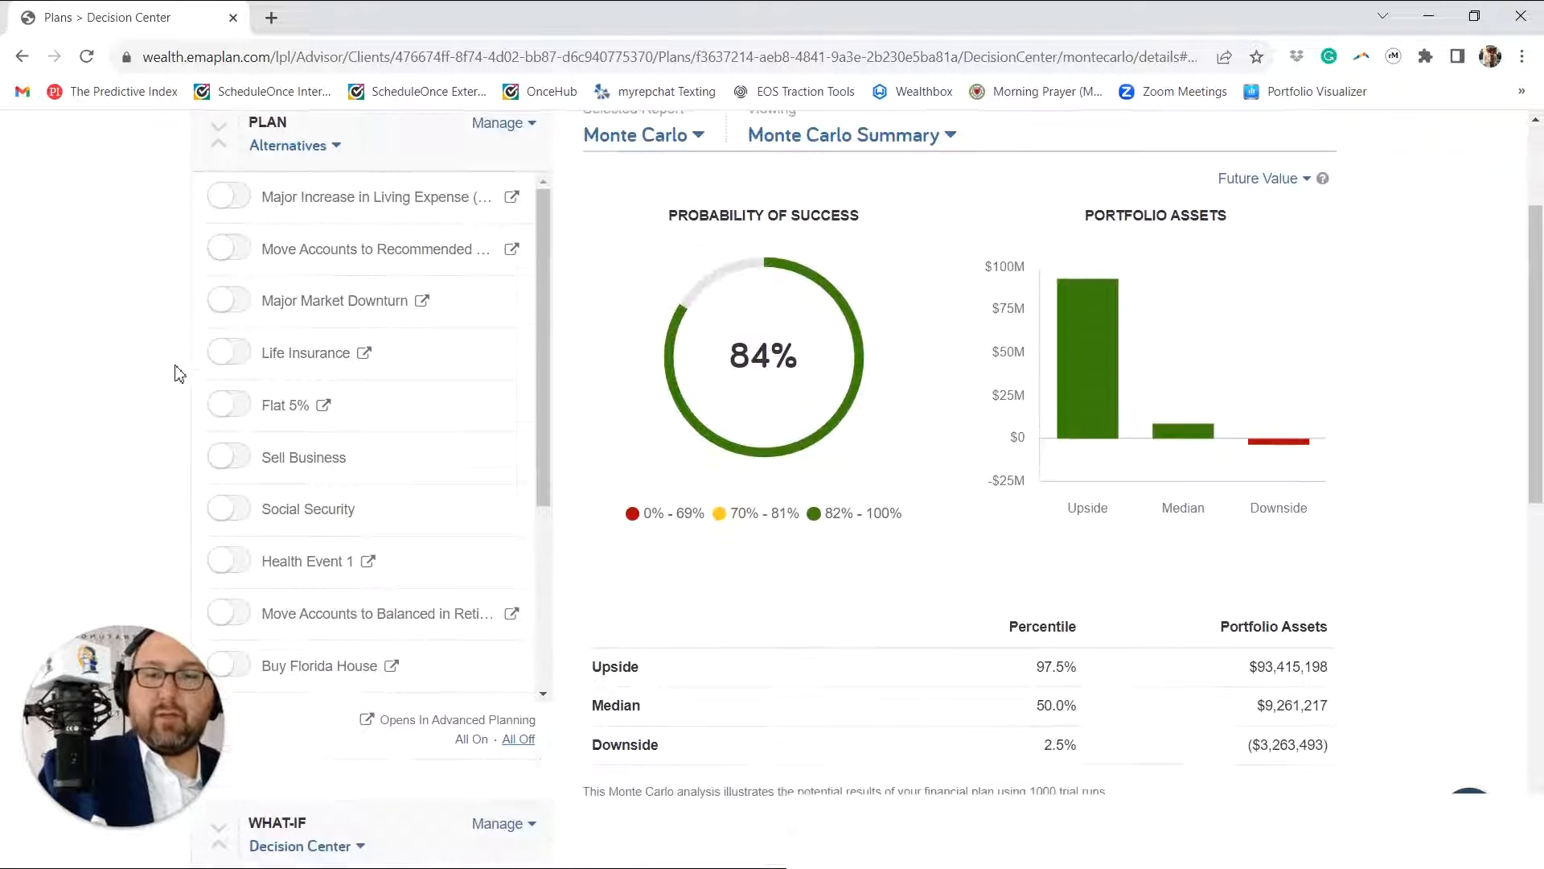
scroll(178, 373, down, 3)
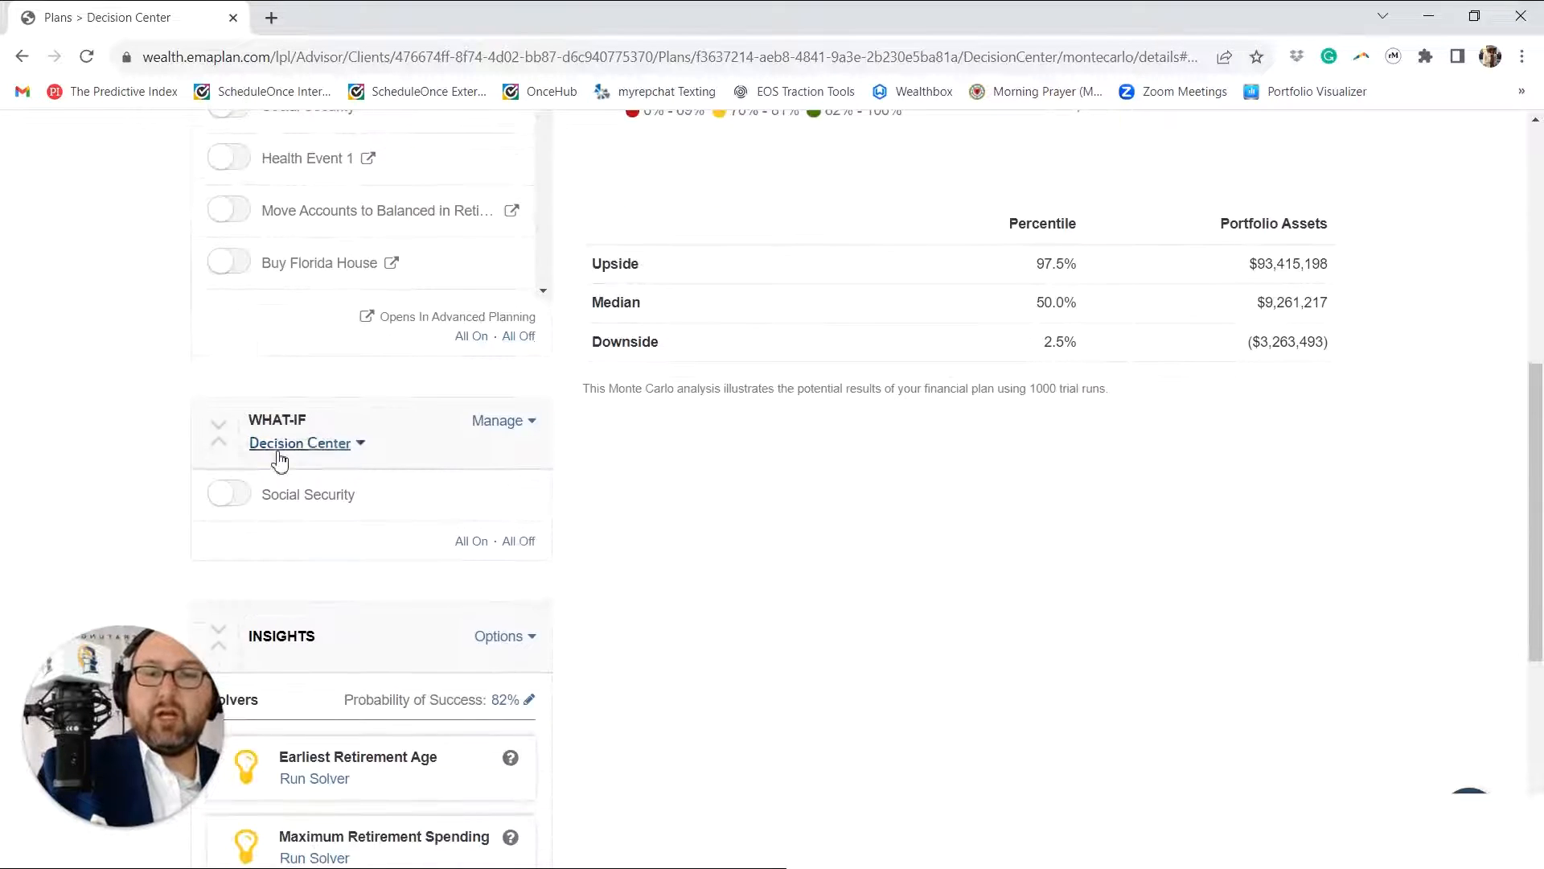
click(280, 452)
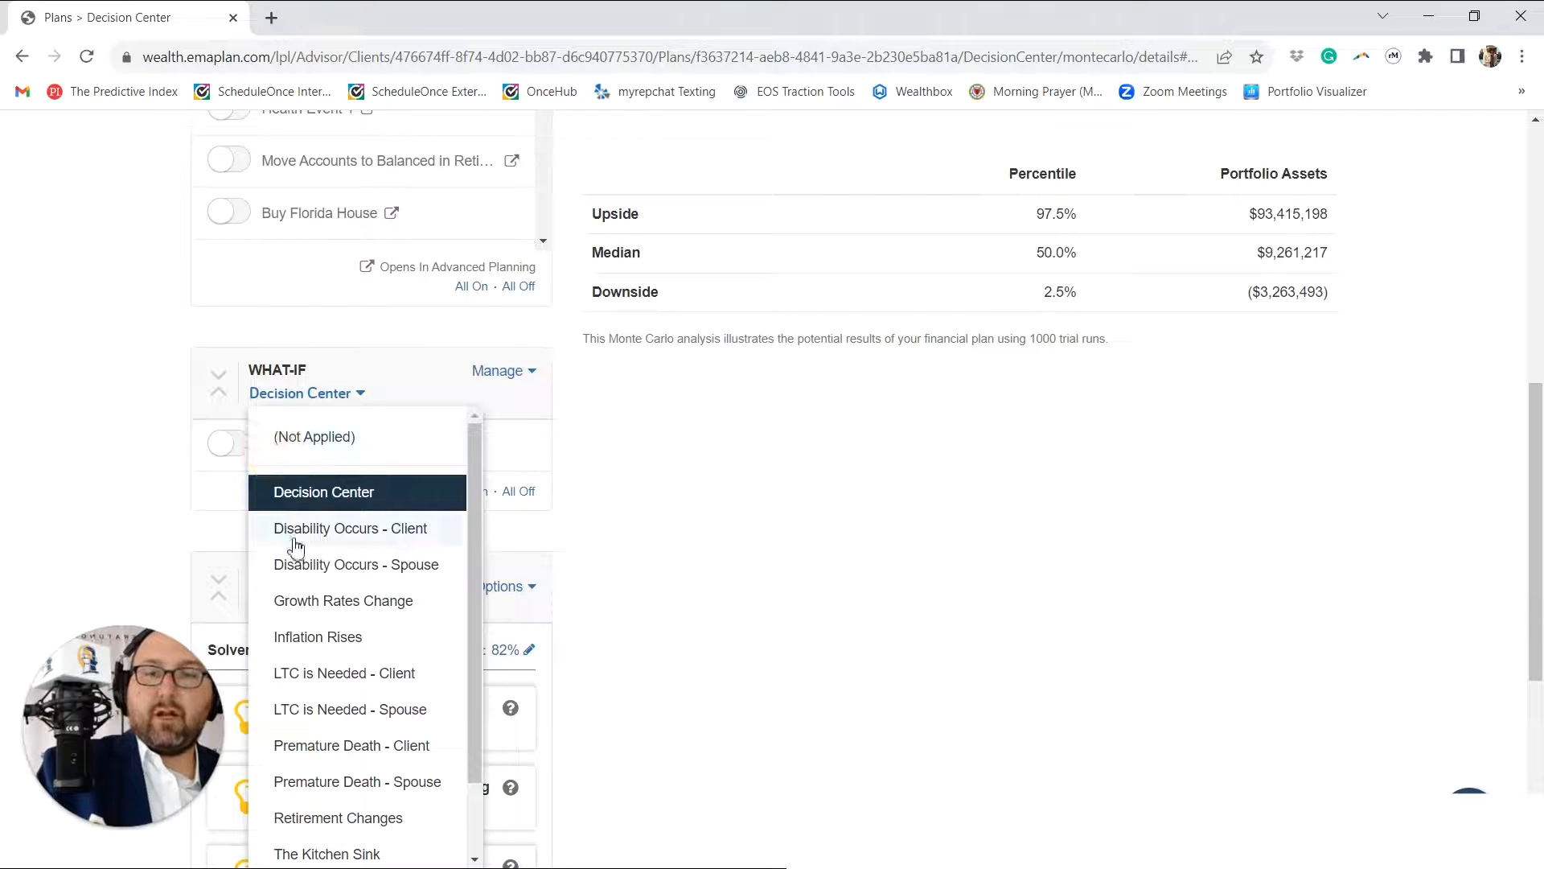
click(291, 749)
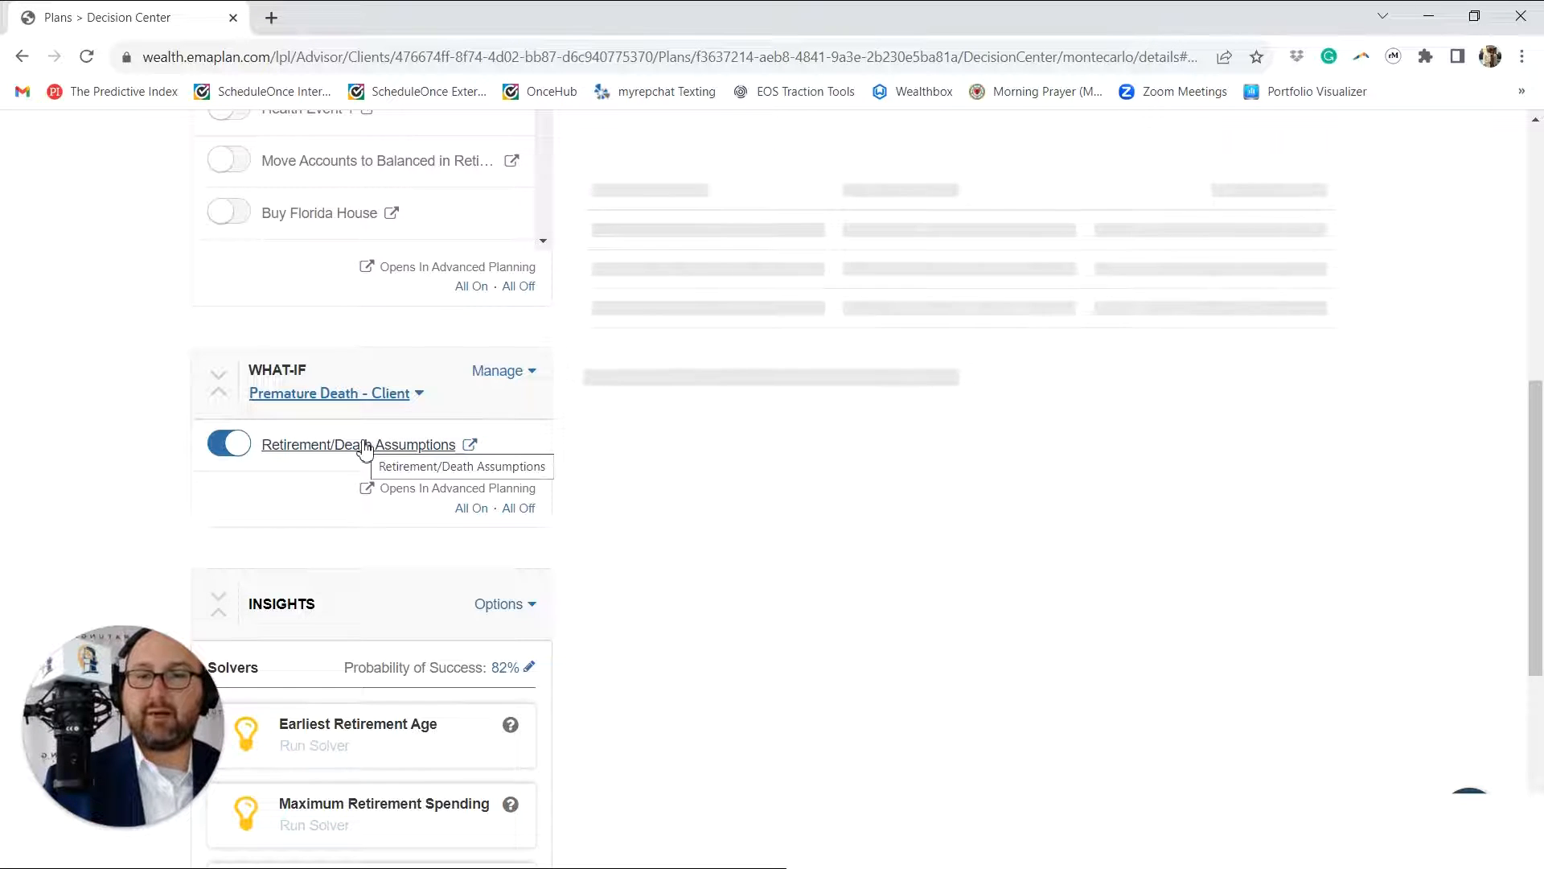
Step: Check the scenario's Monte Carlo probability of success and review its Retirement/Death Assumptions, including the assumed age of death, then return to the Decision Center
scroll(396, 323, up, 8)
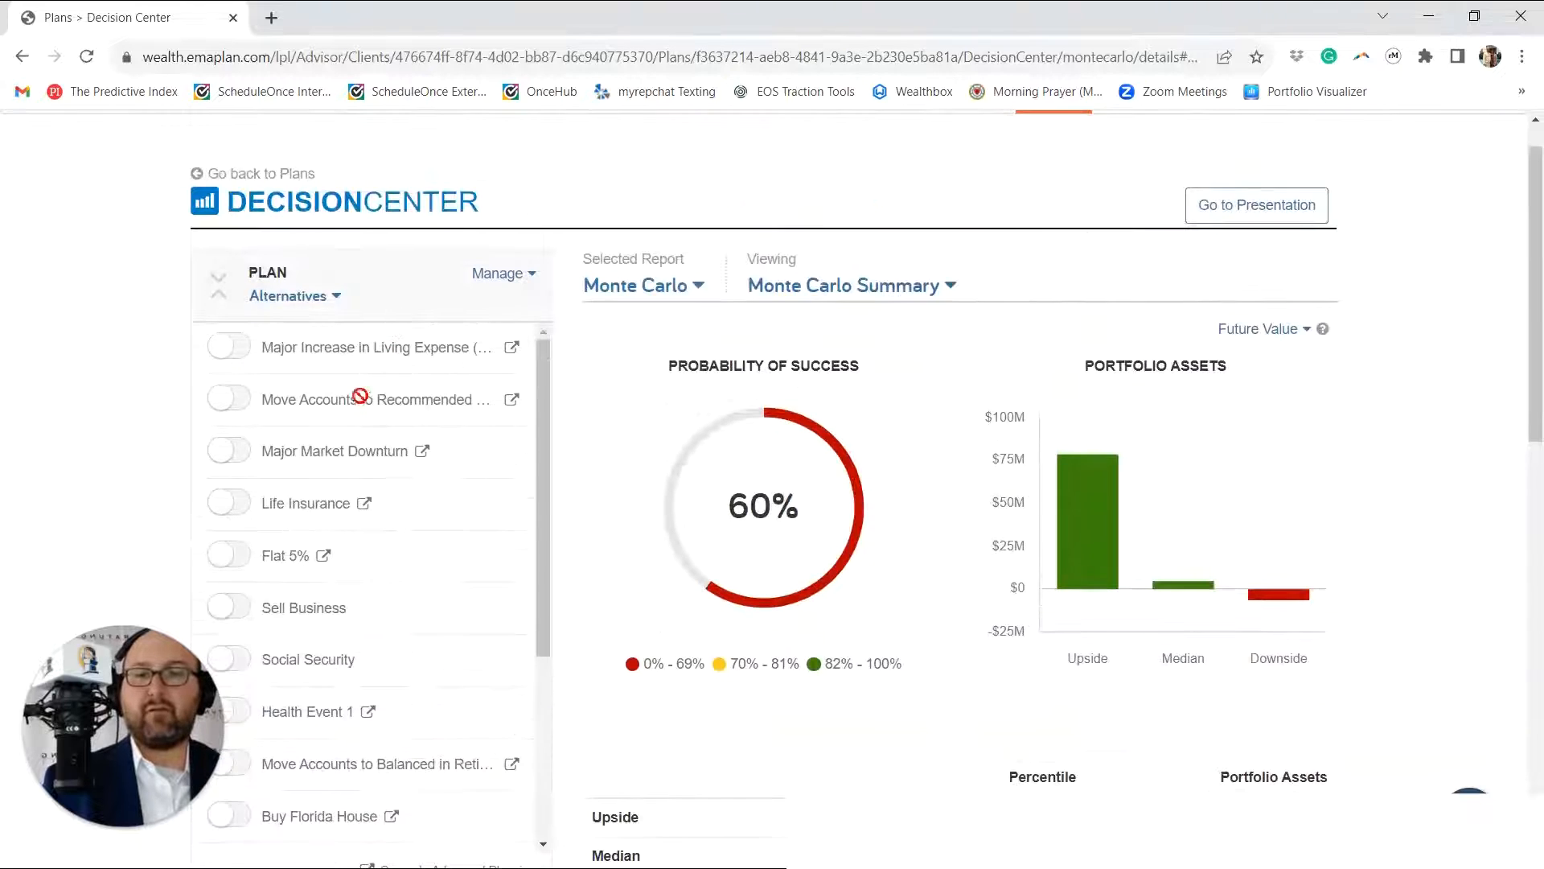
scroll(362, 438, down, 8)
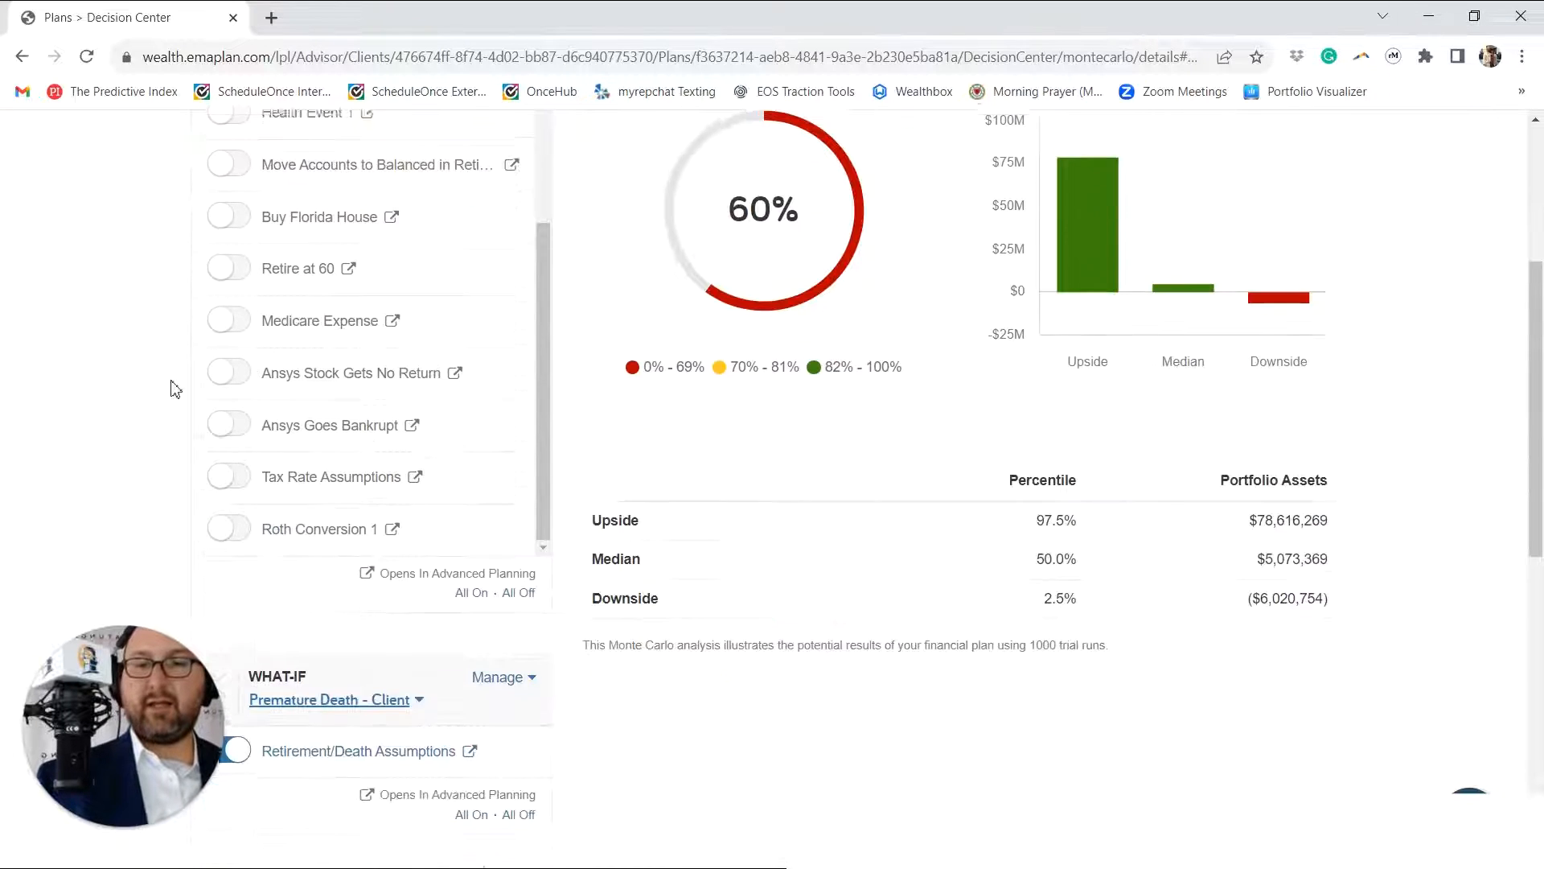
click(348, 747)
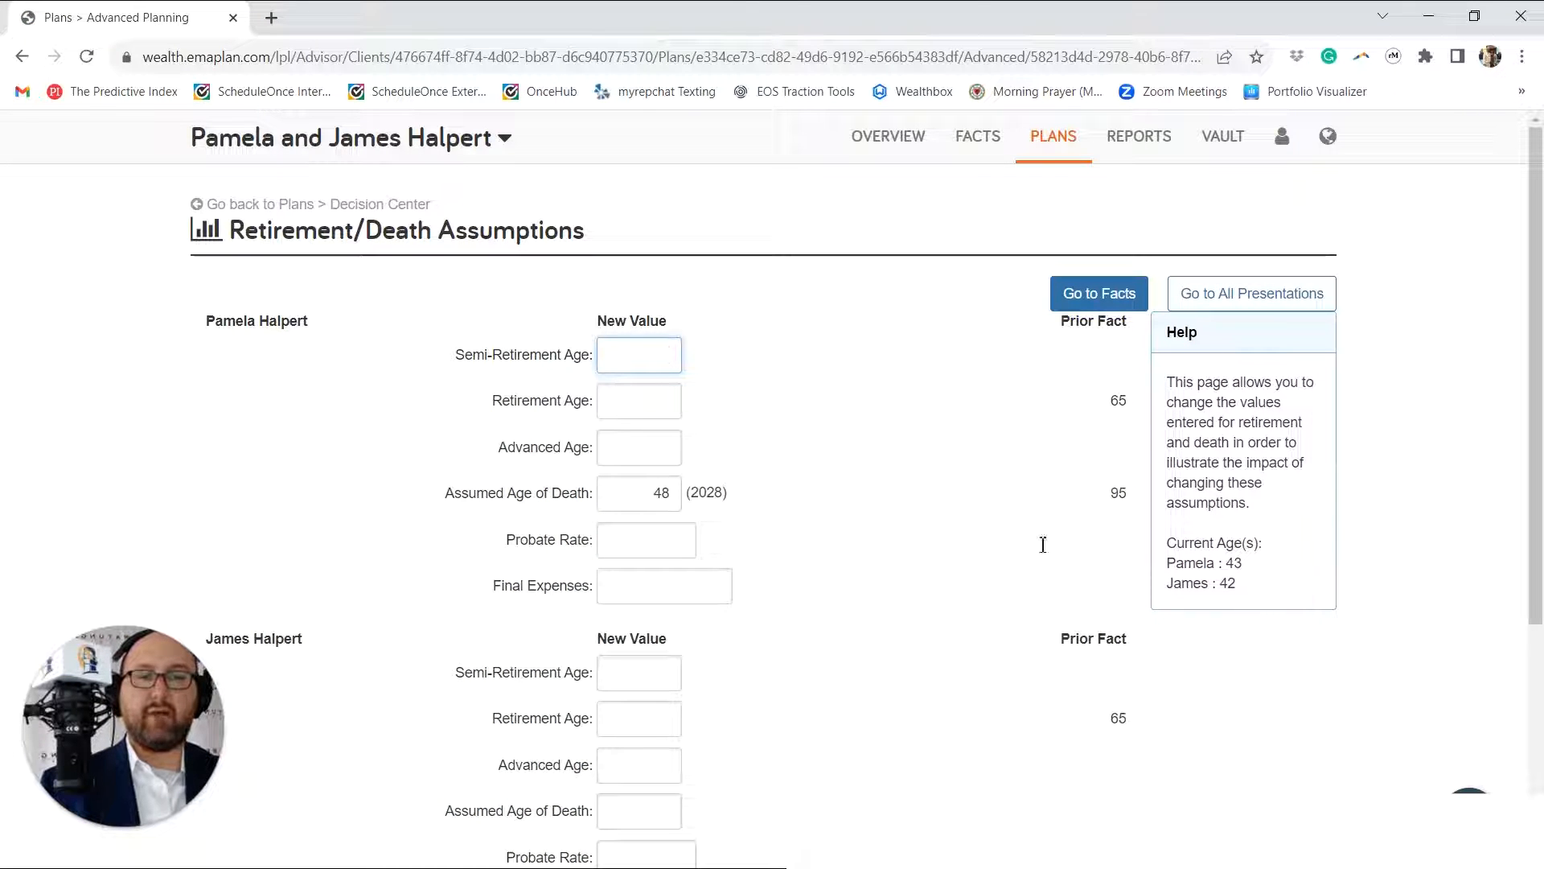
click(197, 203)
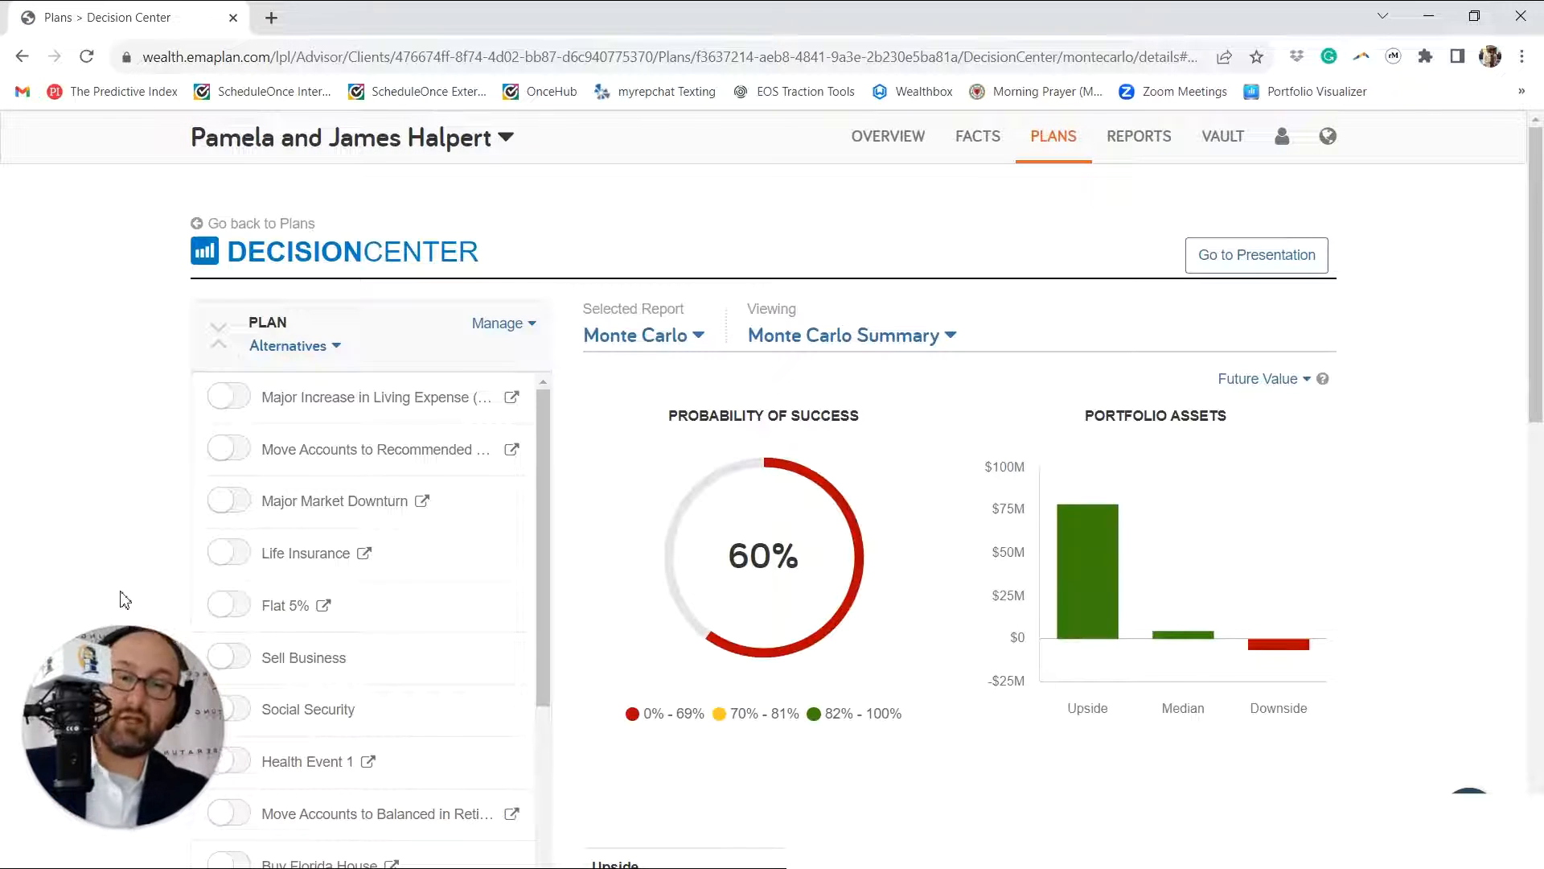
Step: Compare the solvers' target probability of success with the color-coded success ranges in the Monte Carlo Summary
scroll(129, 595, down, 1)
scroll(129, 595, down, 1)
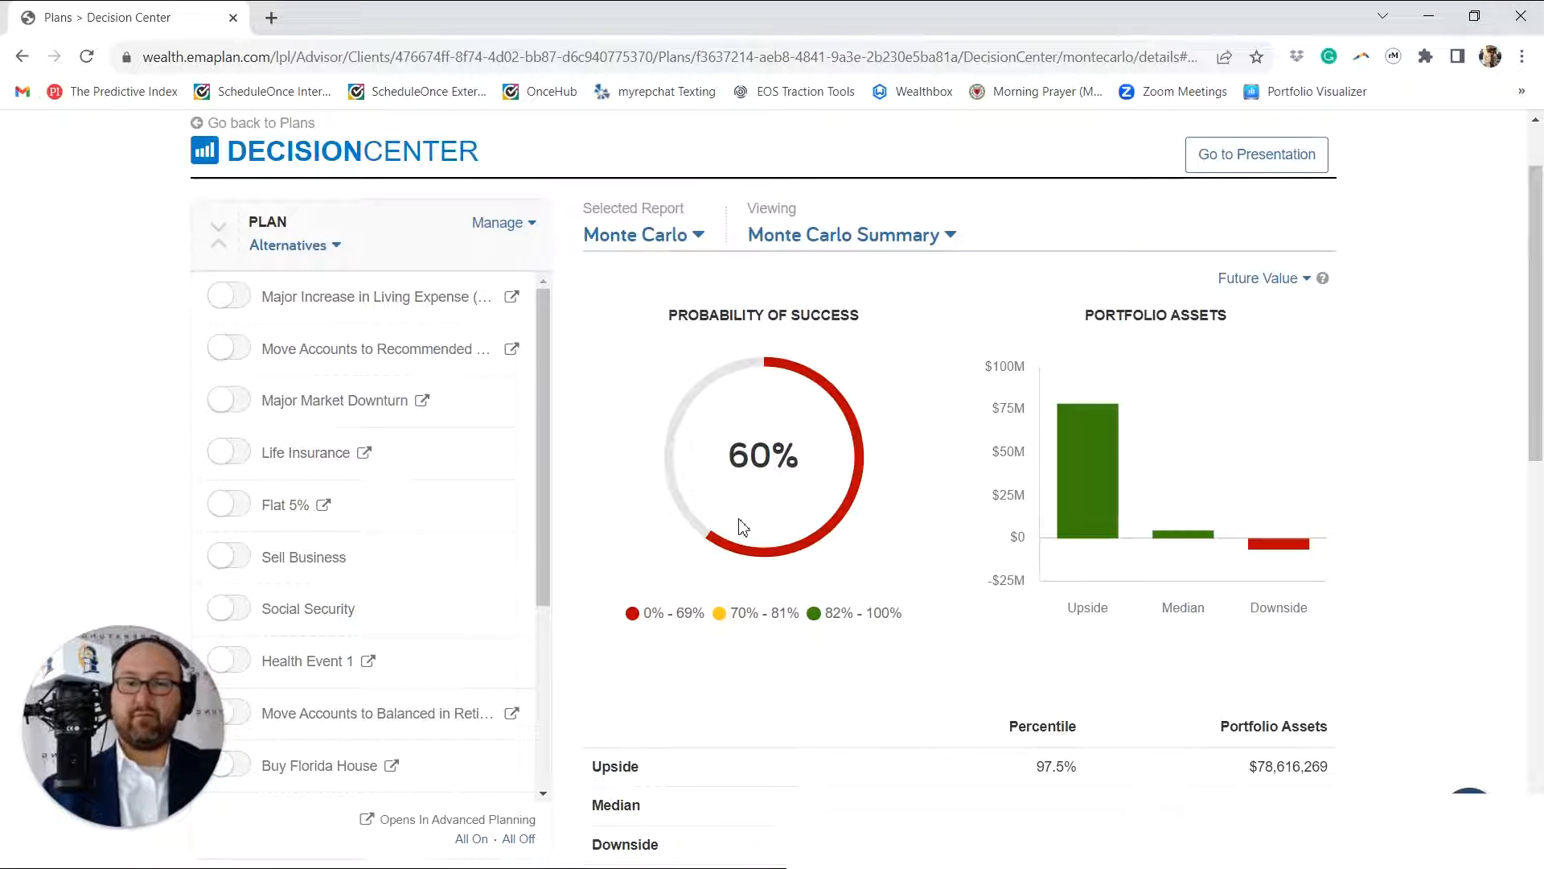
scroll(704, 466, down, 8)
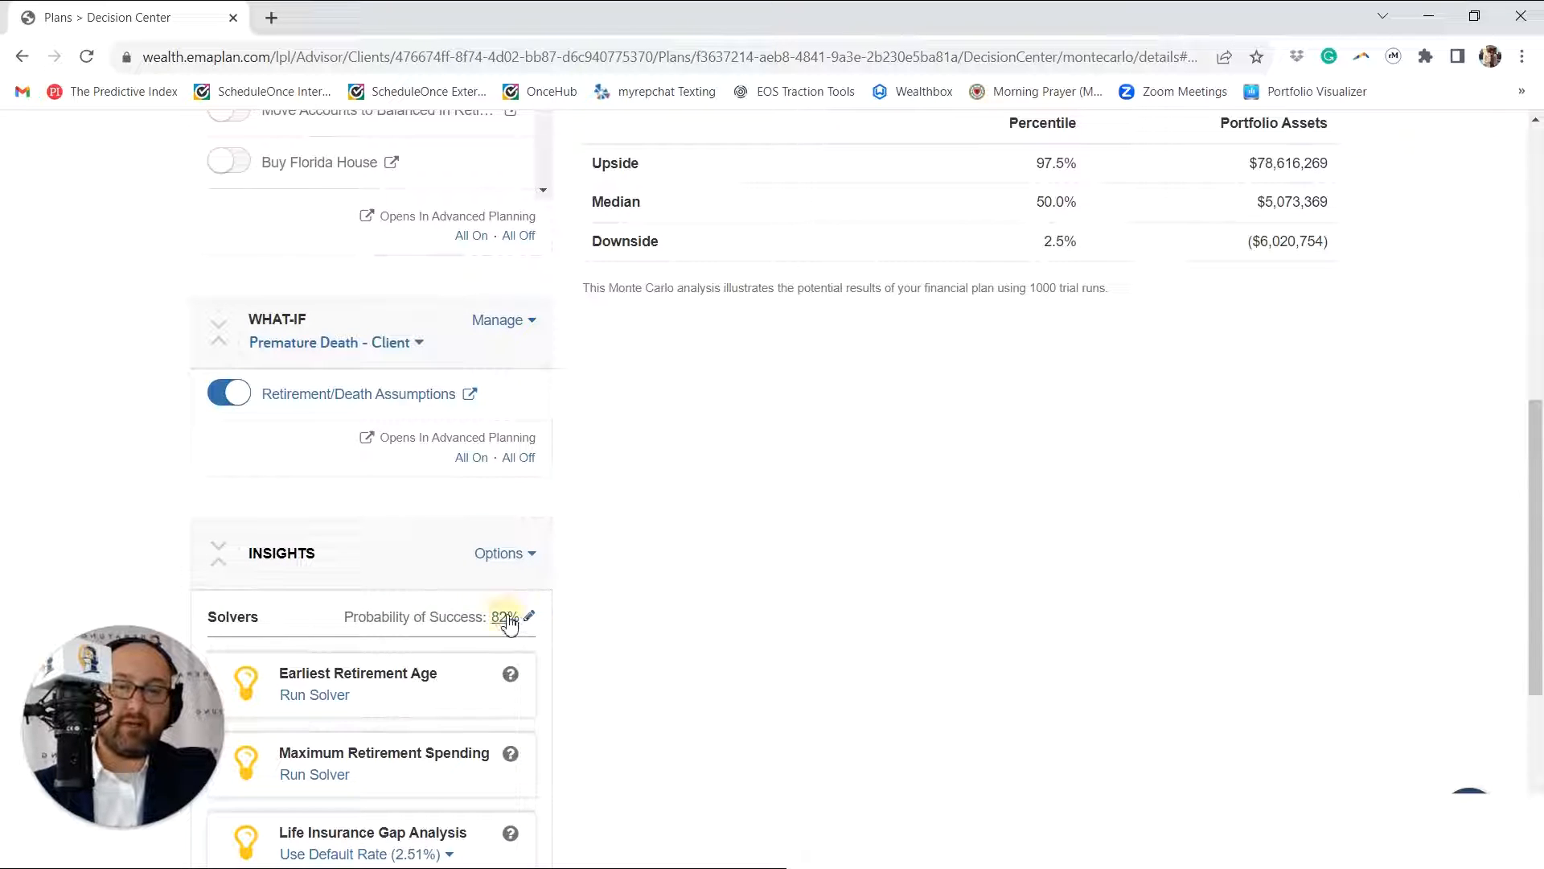
click(506, 617)
click(505, 624)
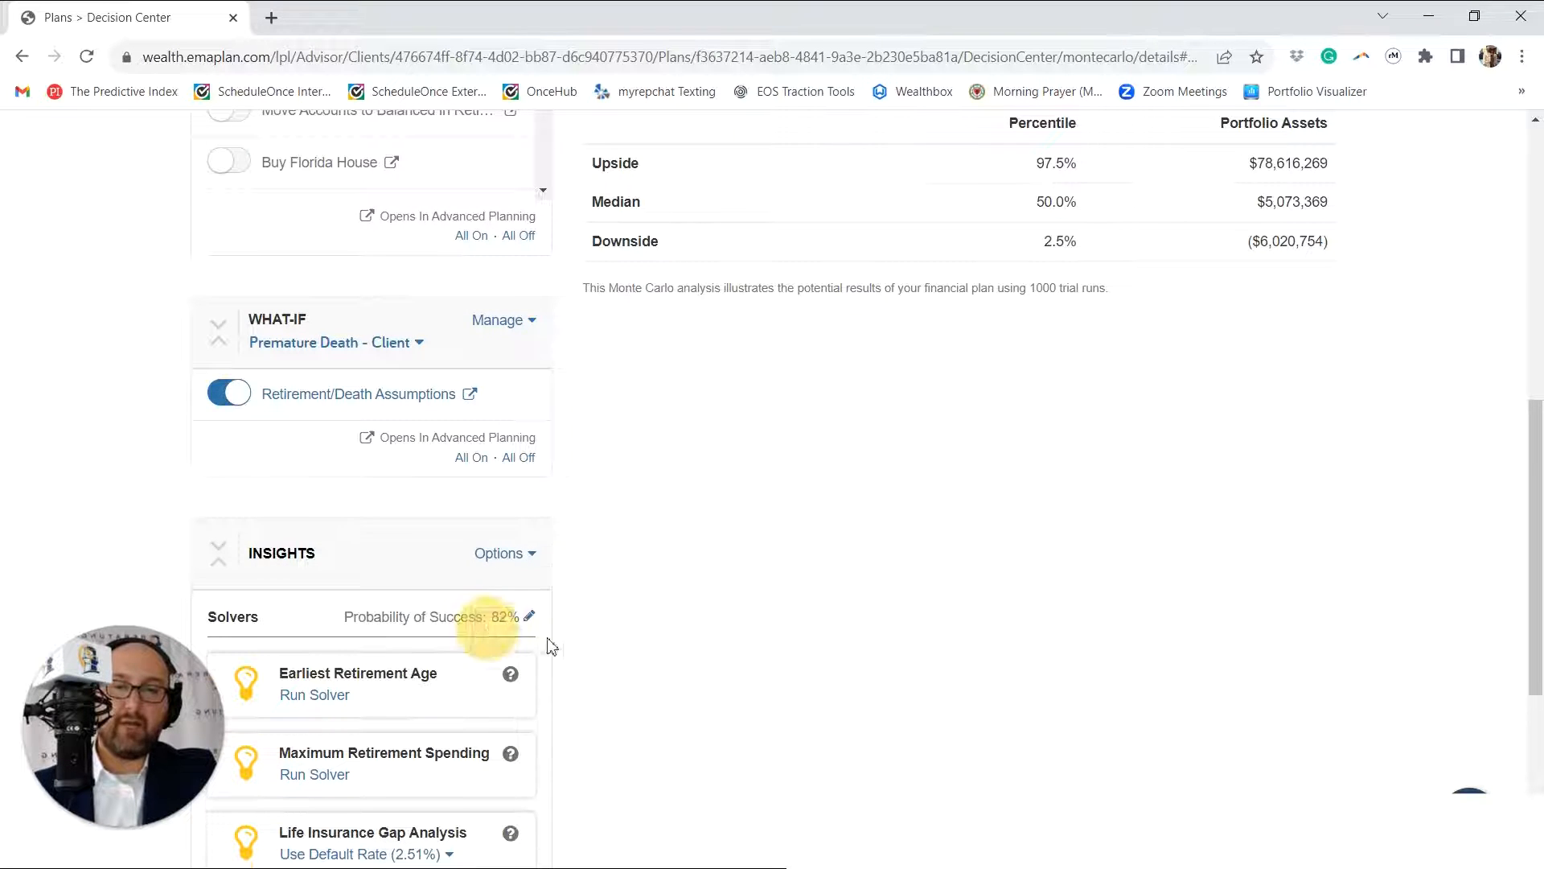
scroll(767, 328, up, 5)
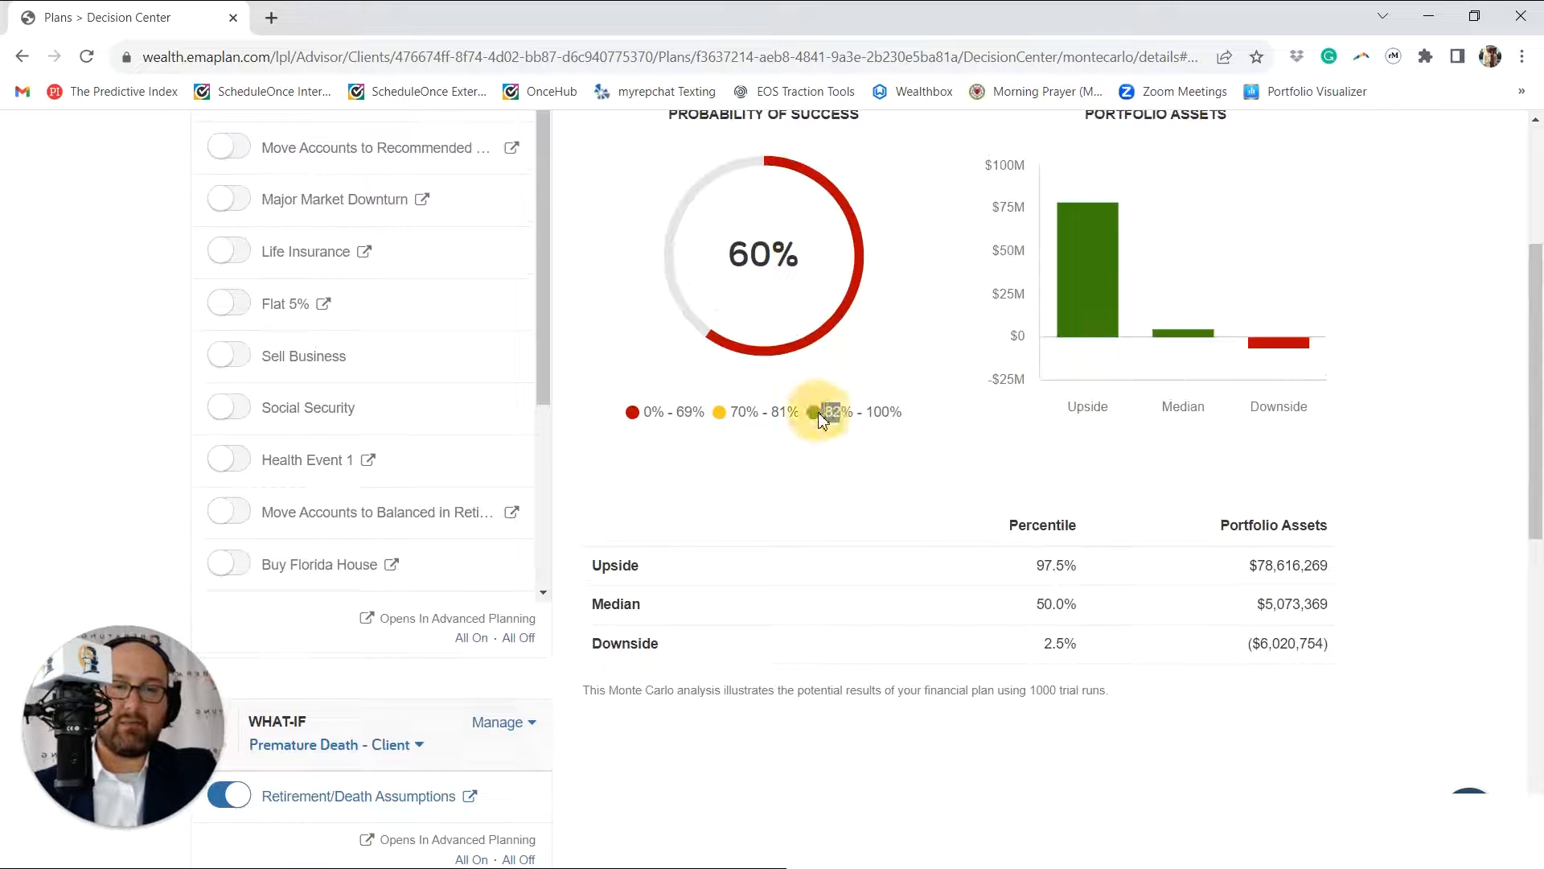
scroll(817, 413, down, 6)
scroll(651, 451, up, 3)
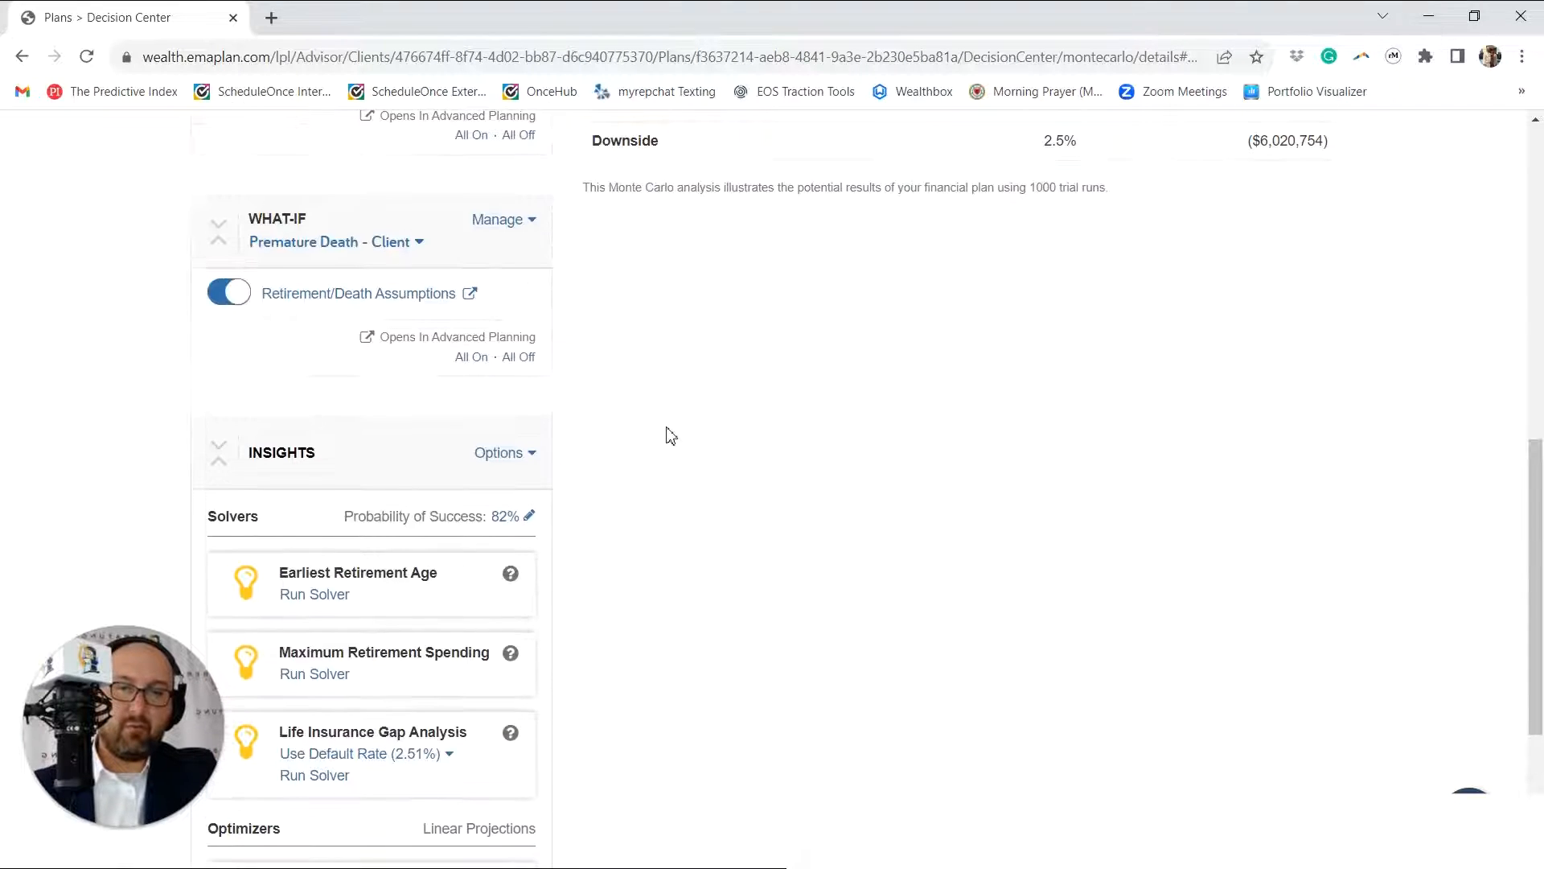
Step: Run the Life Insurance Gap Analysis solver at the default rate (2.51%) and turn on its resulting coverage
scroll(456, 447, down, 3)
scroll(464, 439, down, 1)
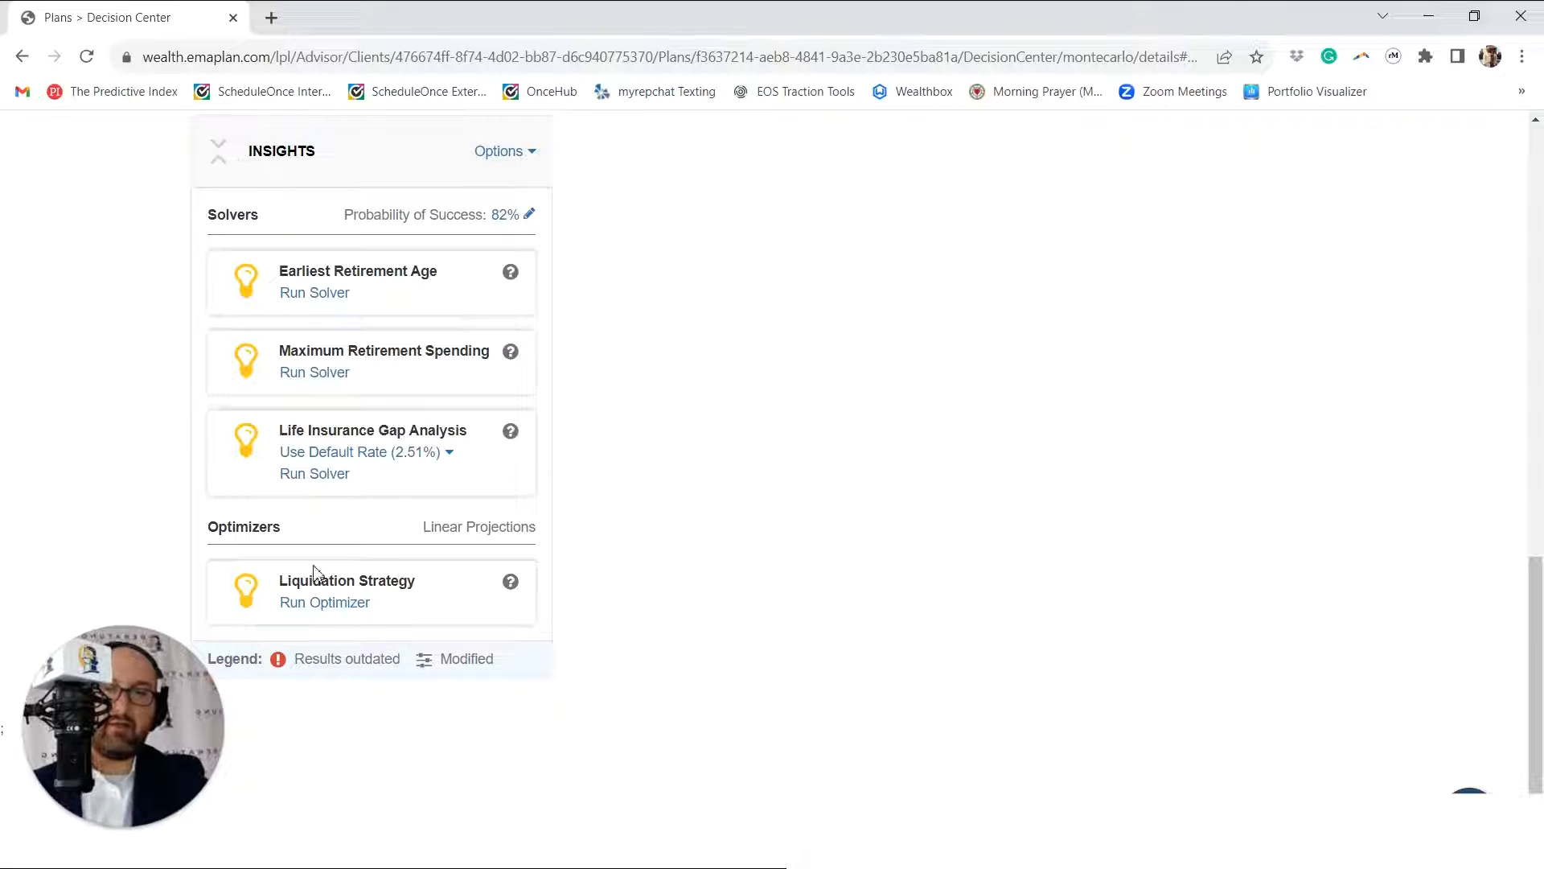
scroll(563, 346, up, 3)
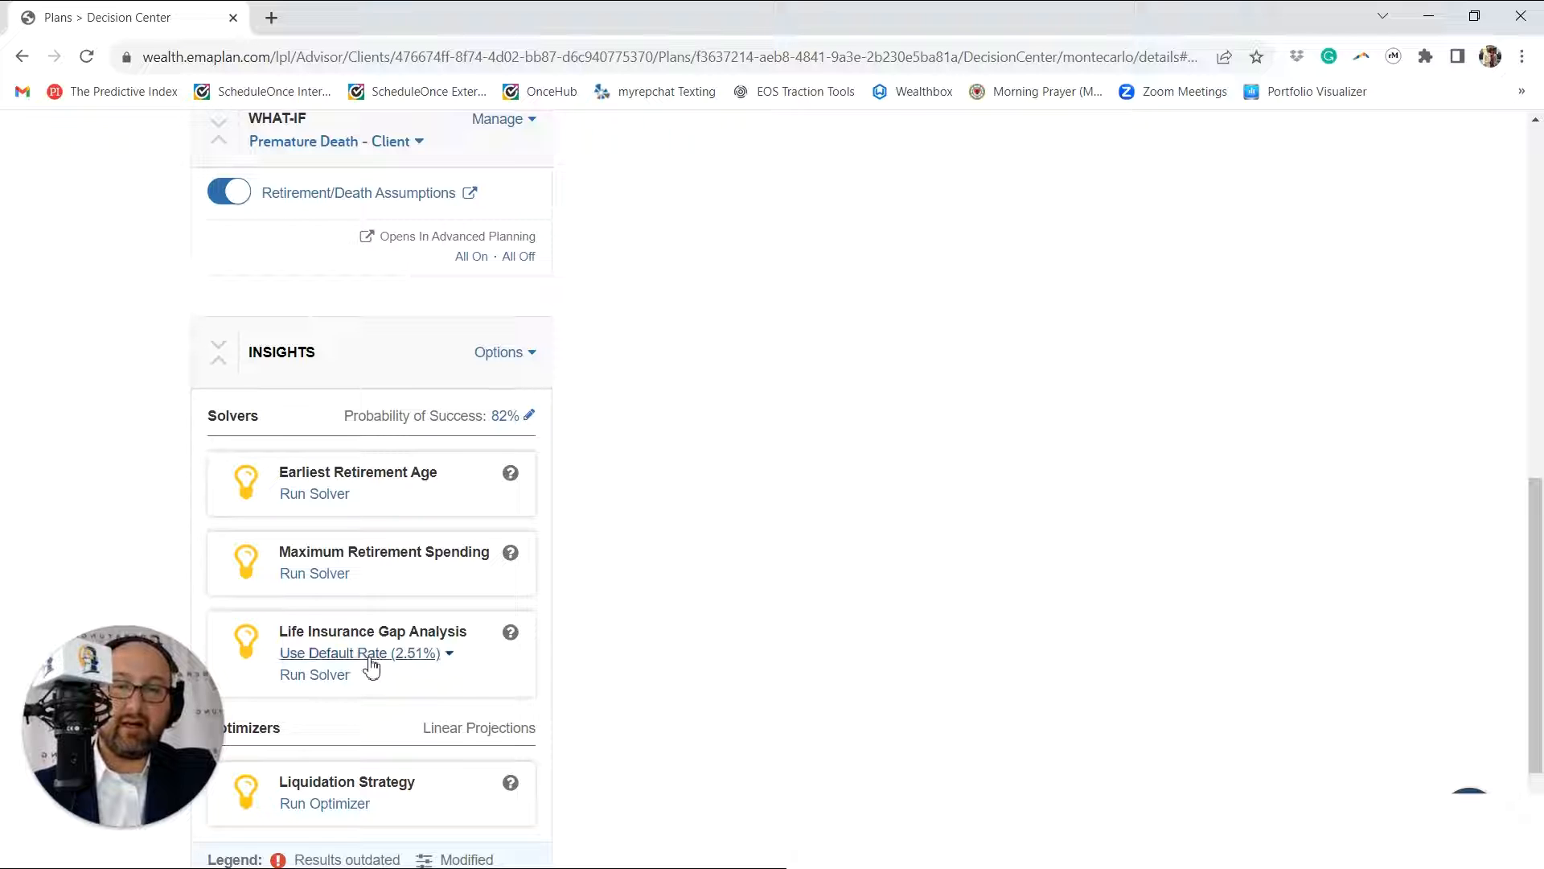
click(327, 678)
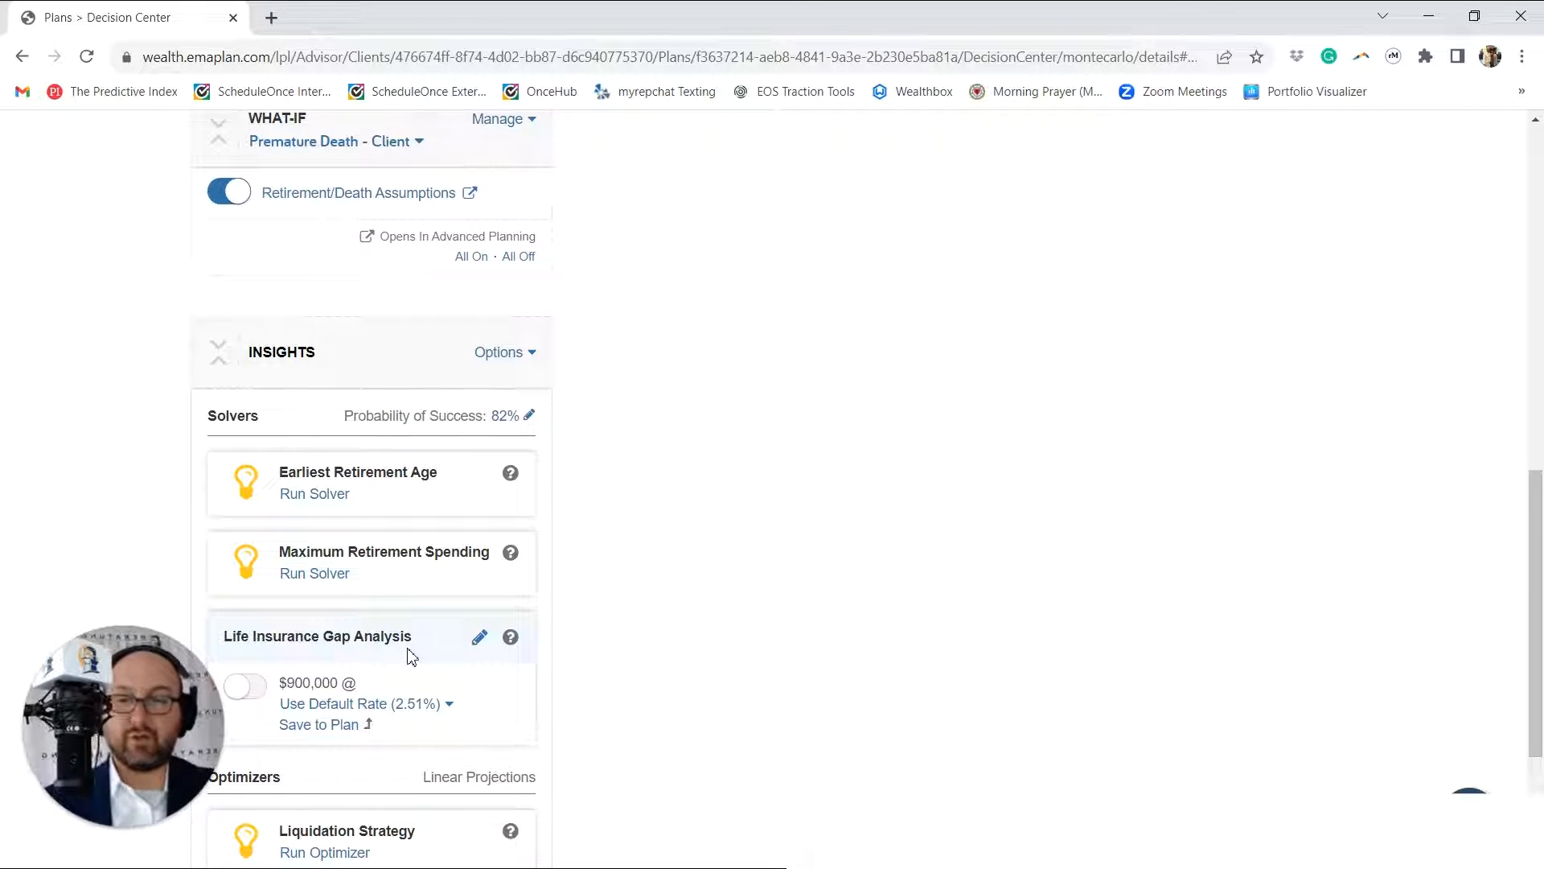
click(245, 686)
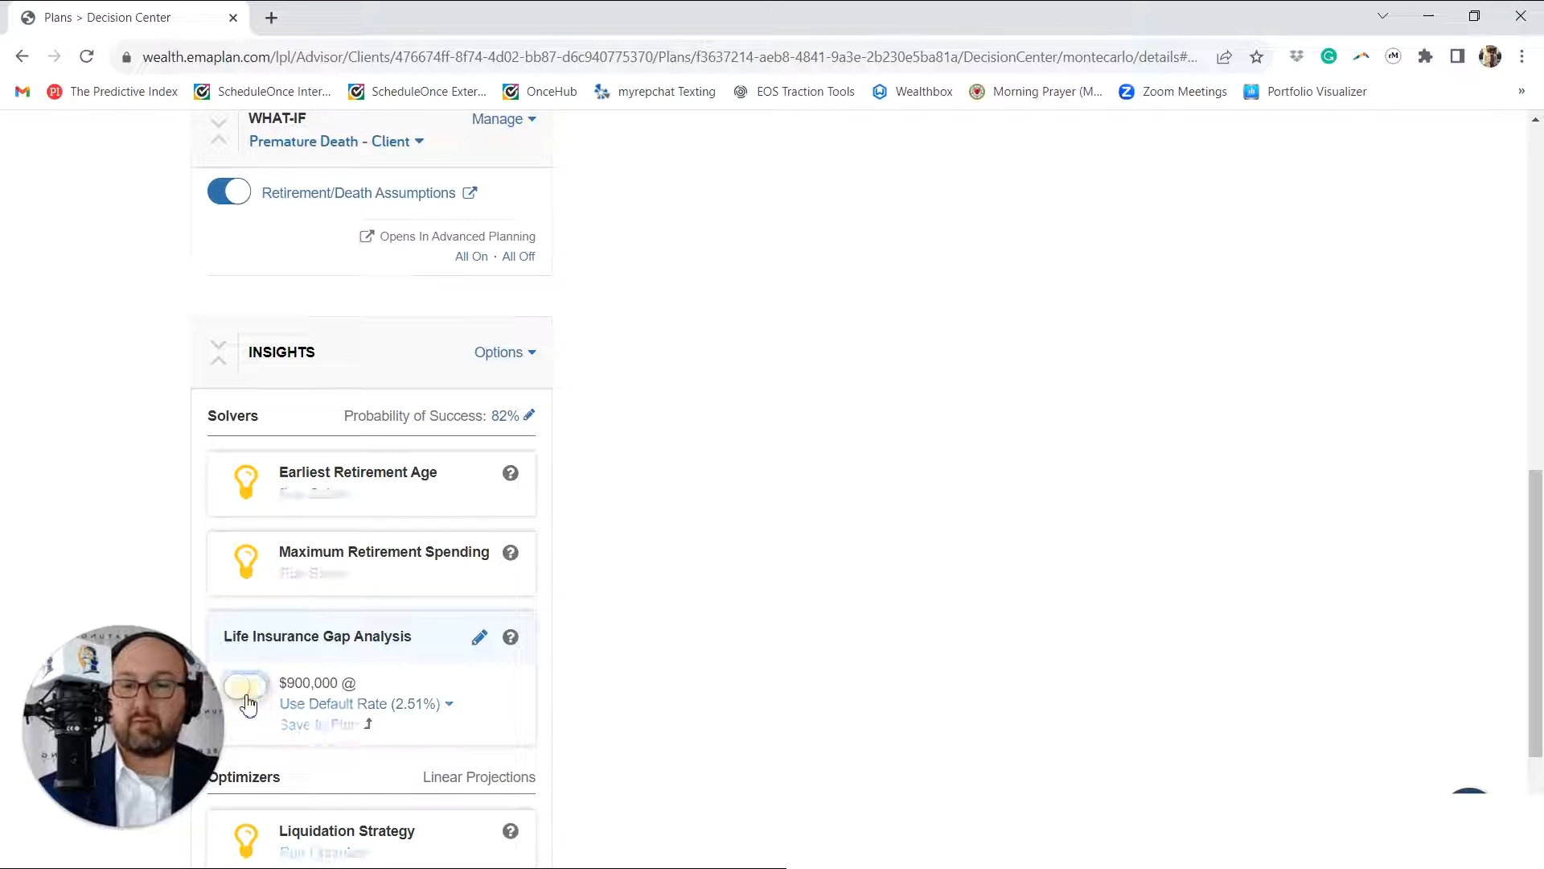
click(248, 701)
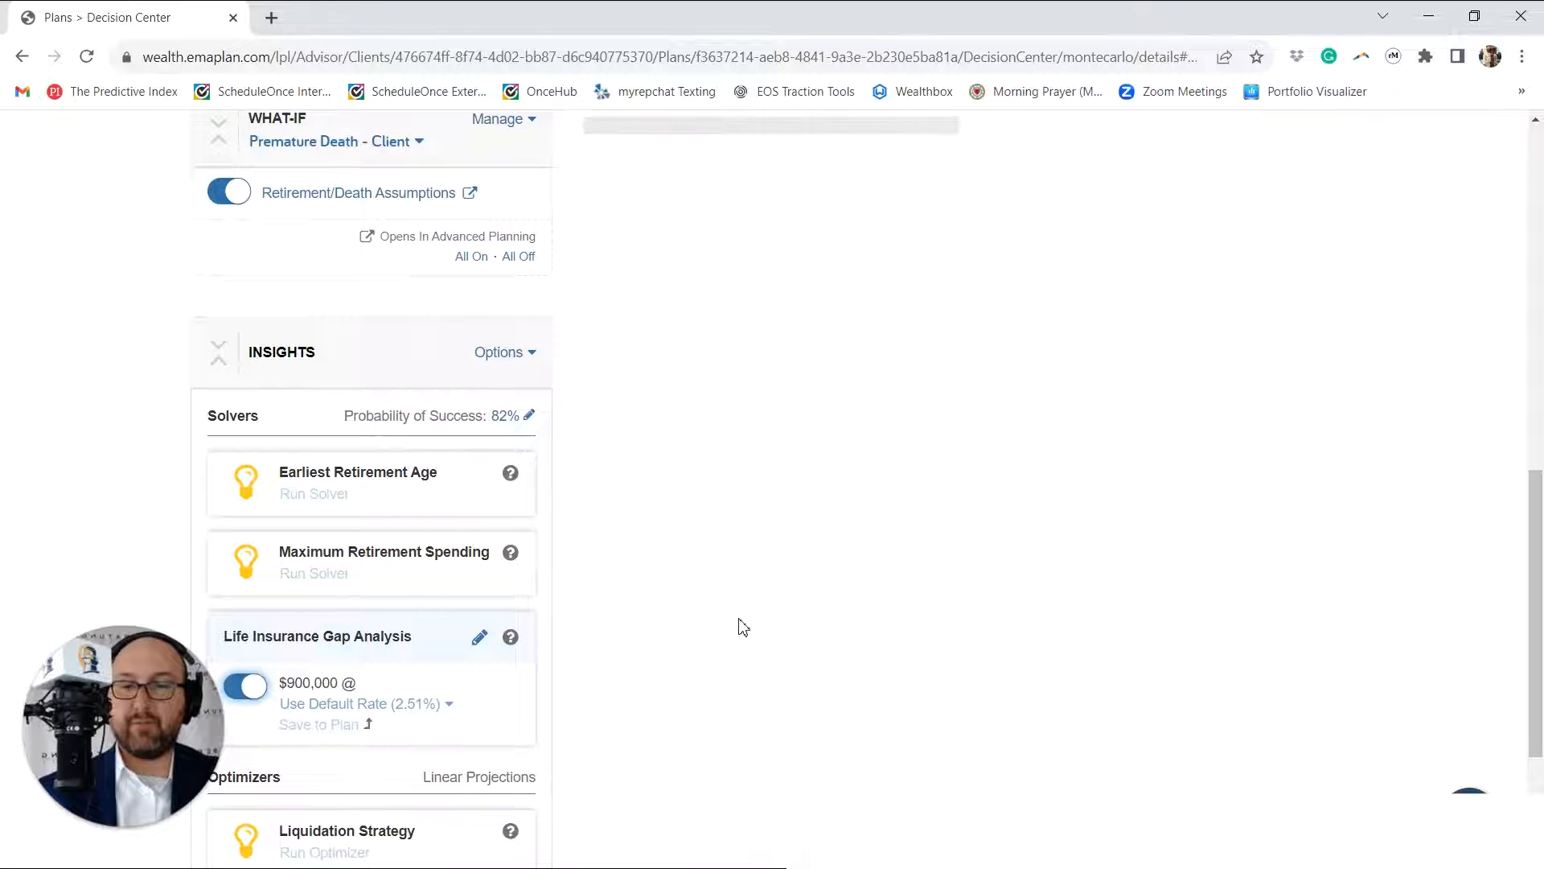
Step: Examine the updated probability of success and portfolio assets, and return to the Life Insurance Gap Analysis result
scroll(764, 611, up, 9)
scroll(833, 374, down, 1)
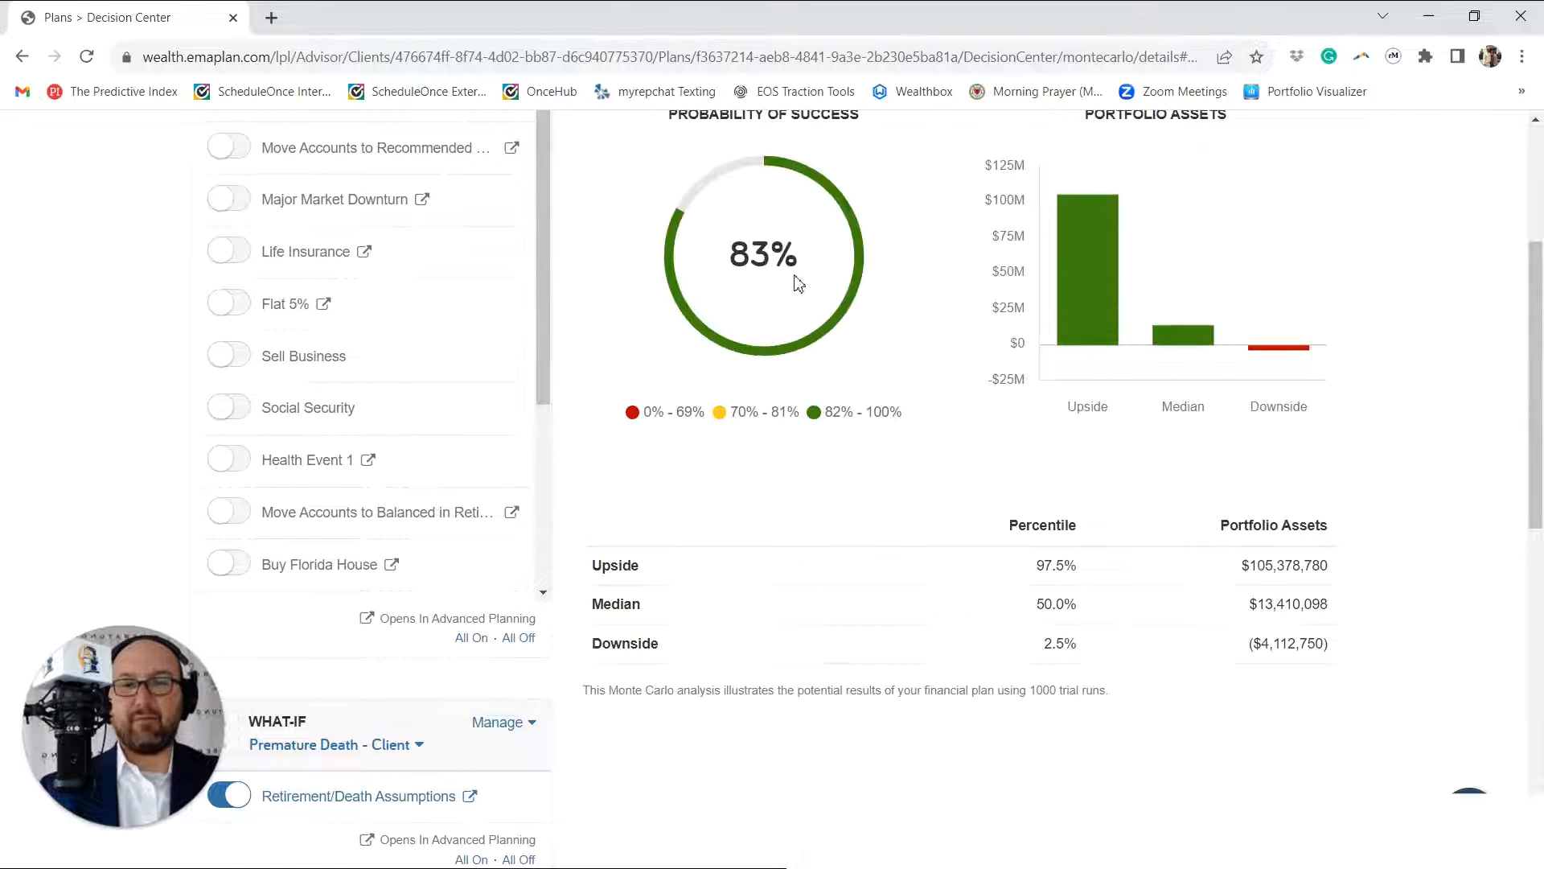
scroll(797, 283, down, 1)
scroll(797, 284, down, 7)
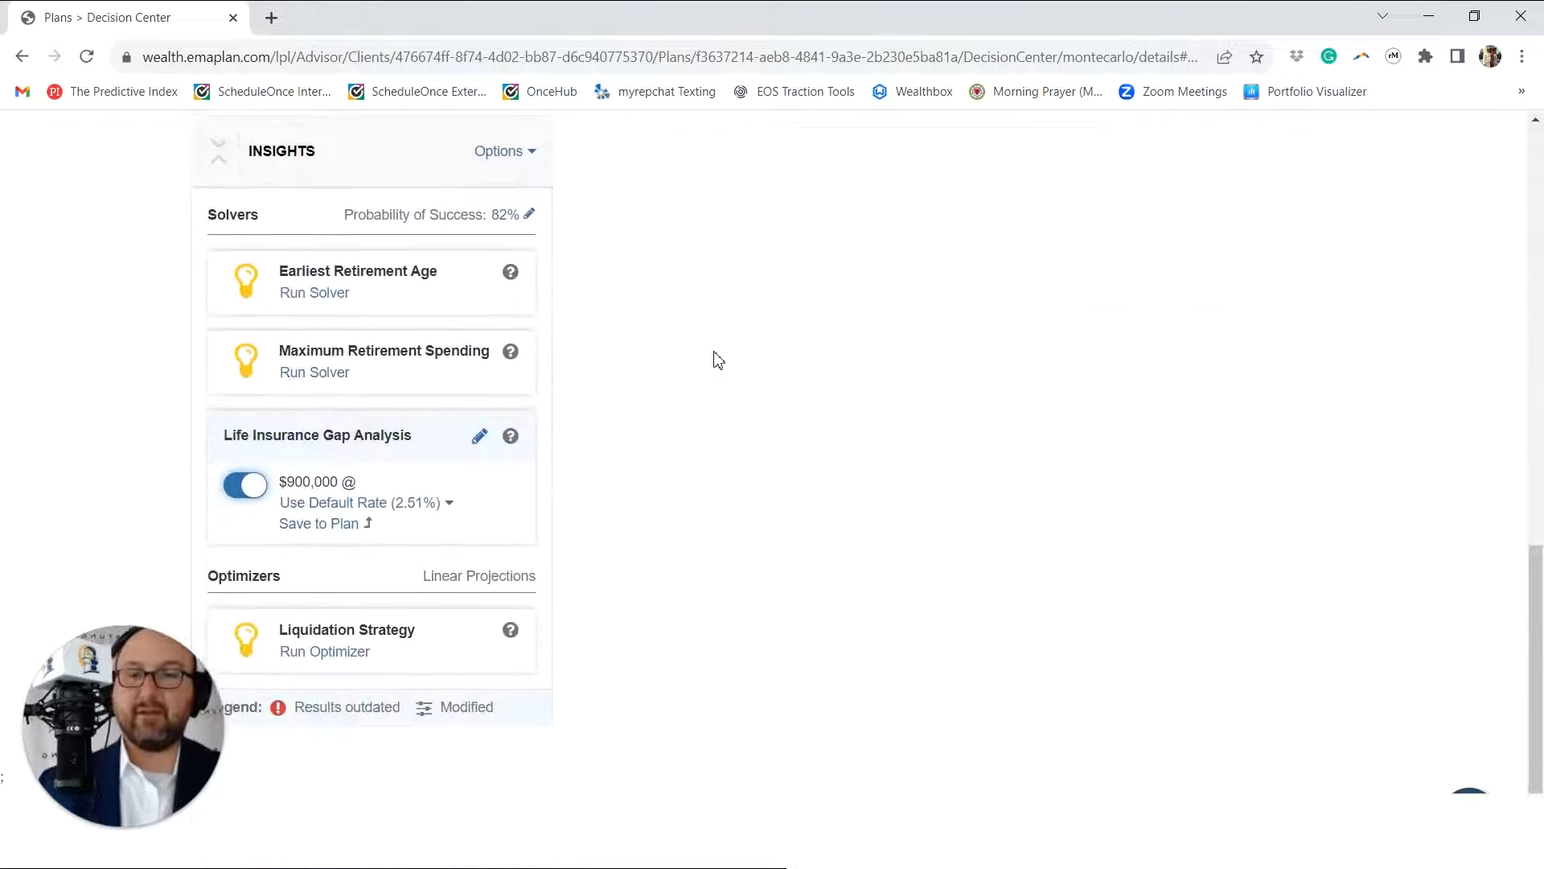
Step: Save the $900,000 Life Insurance Gap Analysis coverage to the plan and check the updated Monte Carlo probability of success
click(347, 523)
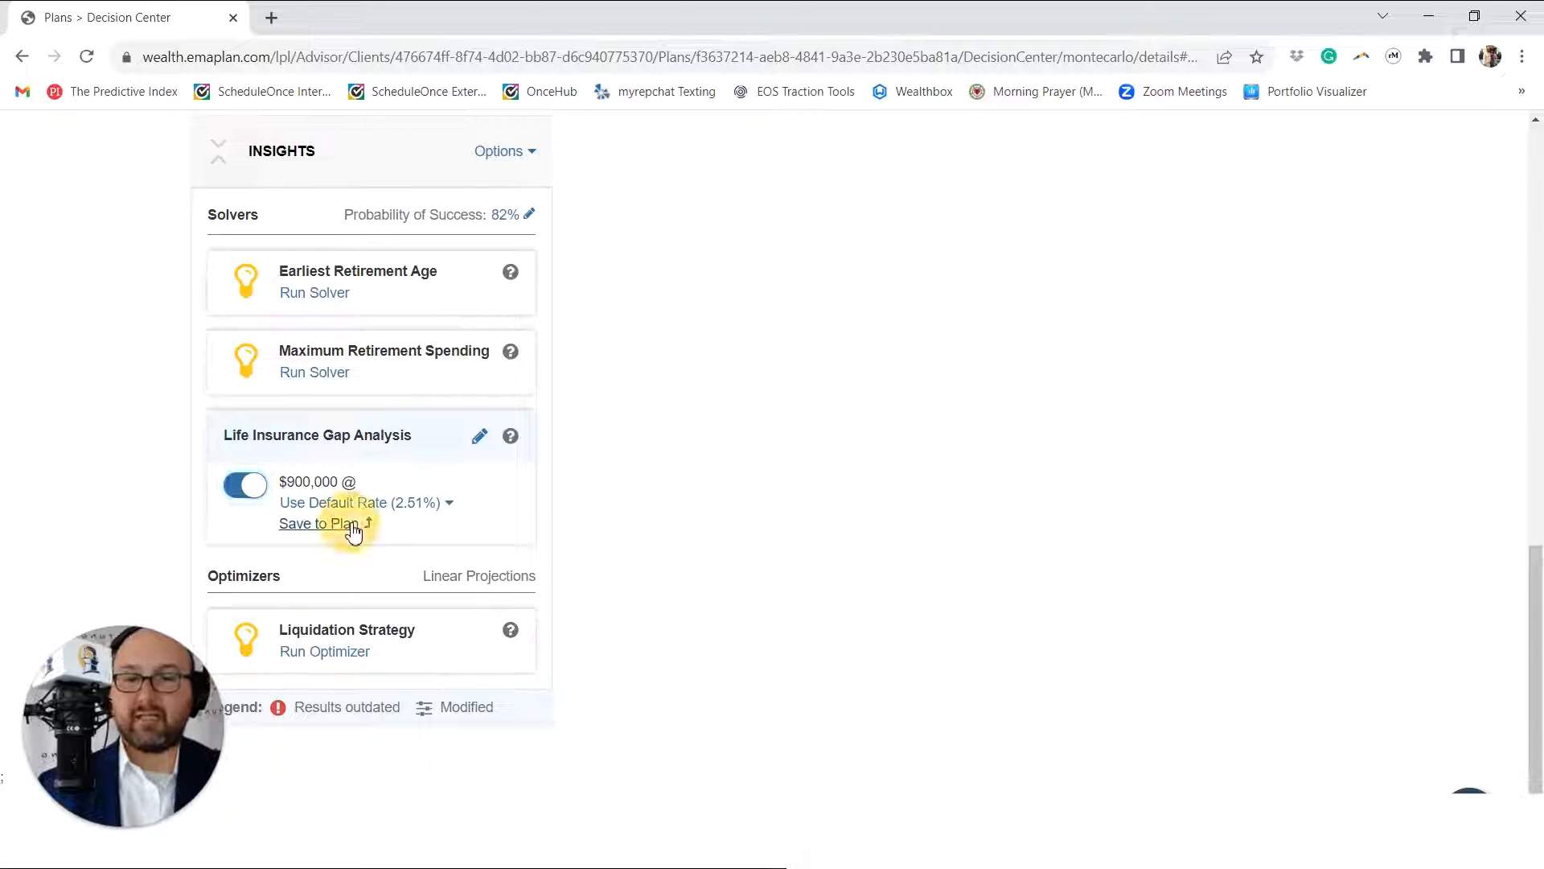
scroll(351, 524, up, 4)
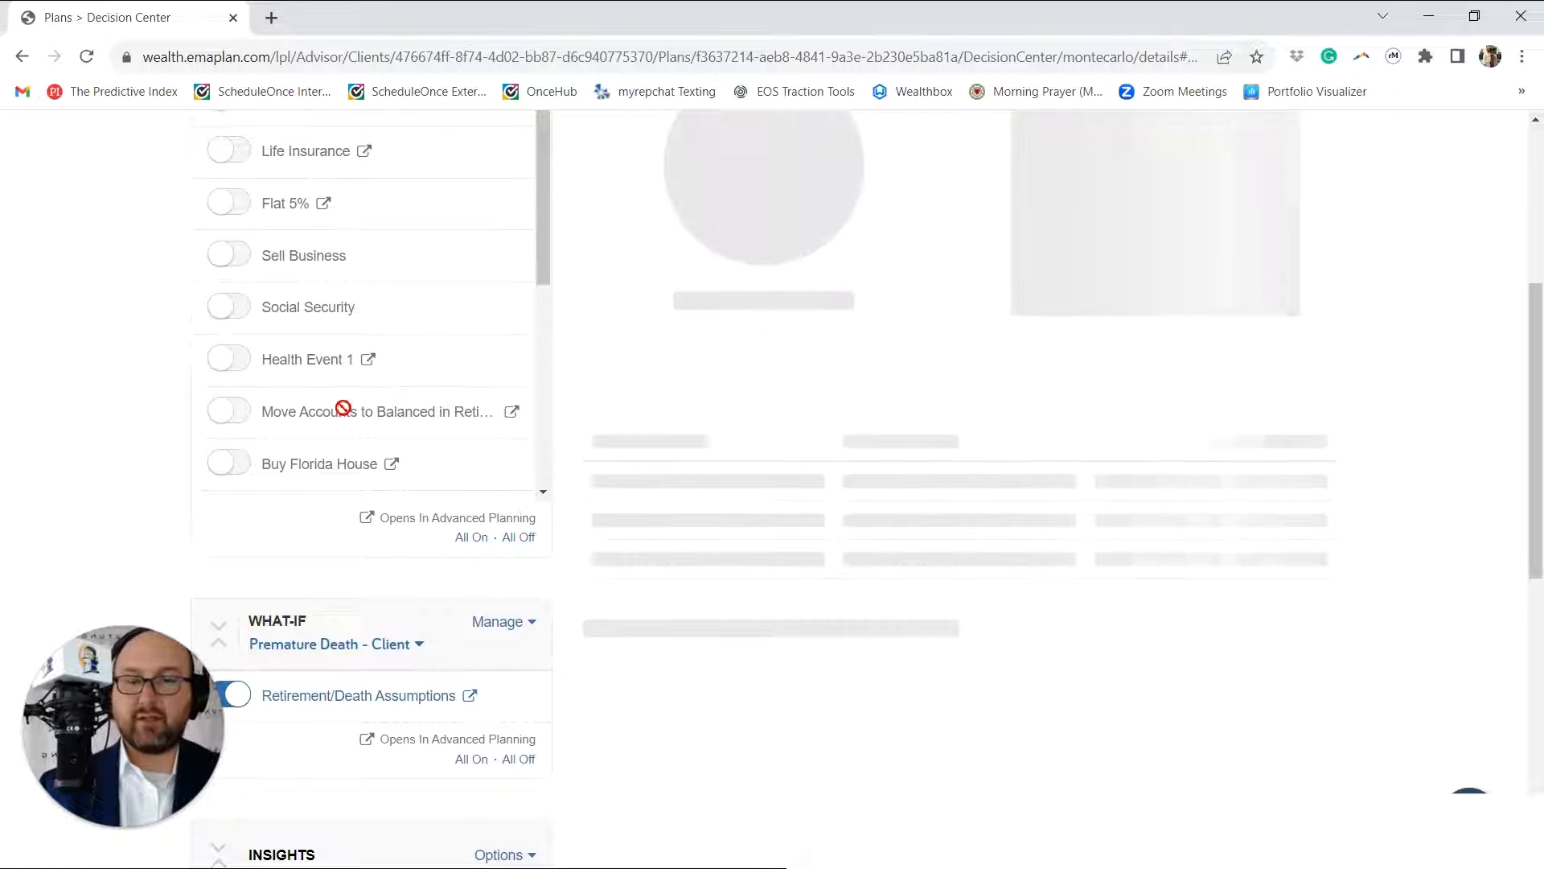
scroll(343, 407, up, 2)
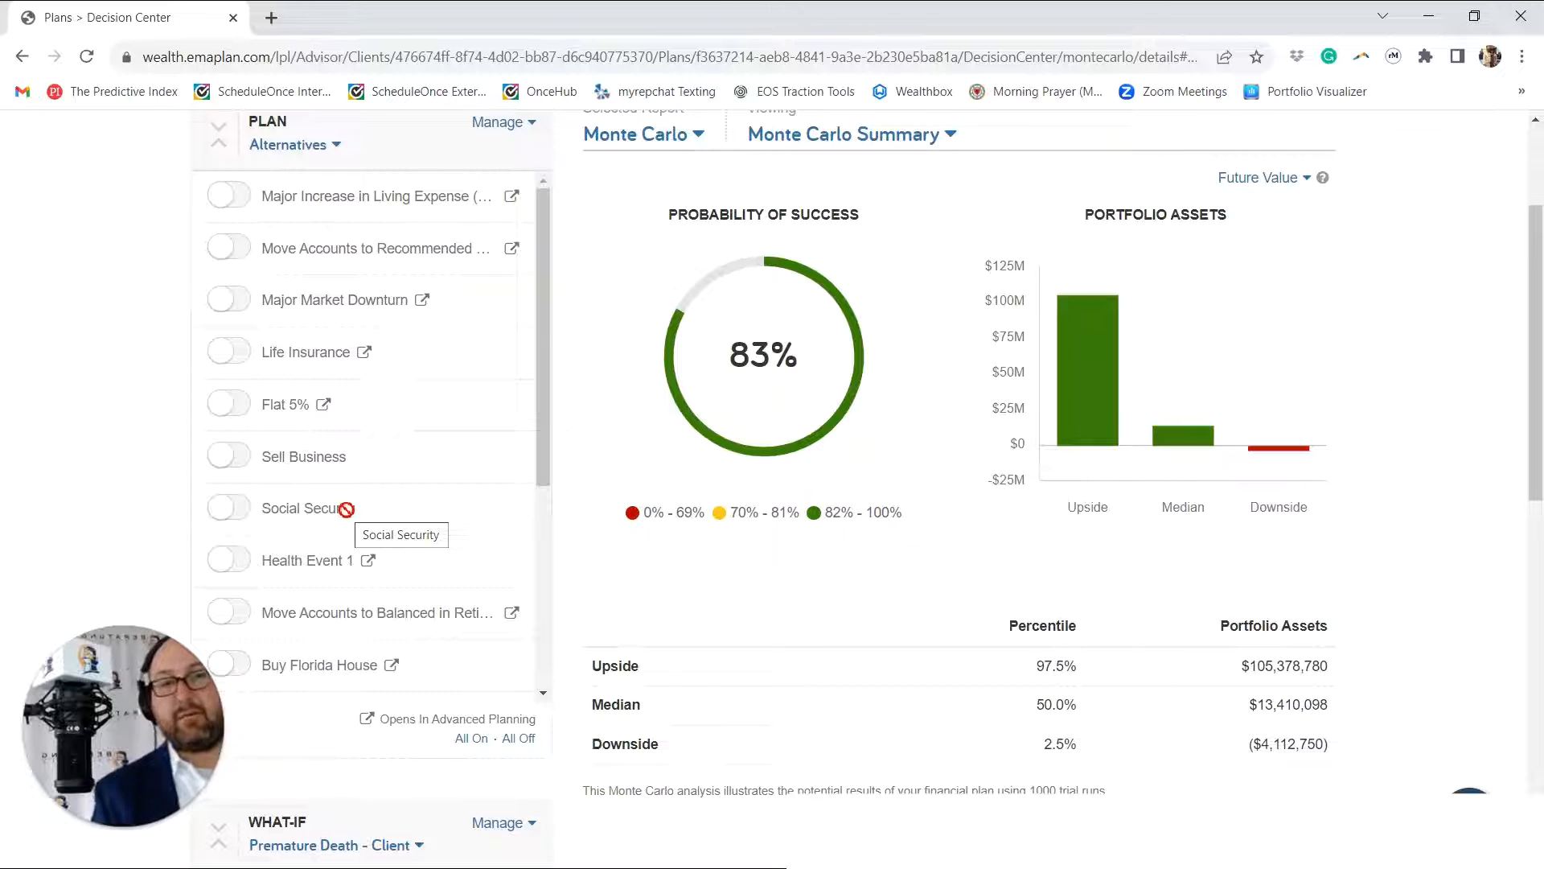
scroll(346, 510, up, 2)
scroll(346, 509, down, 4)
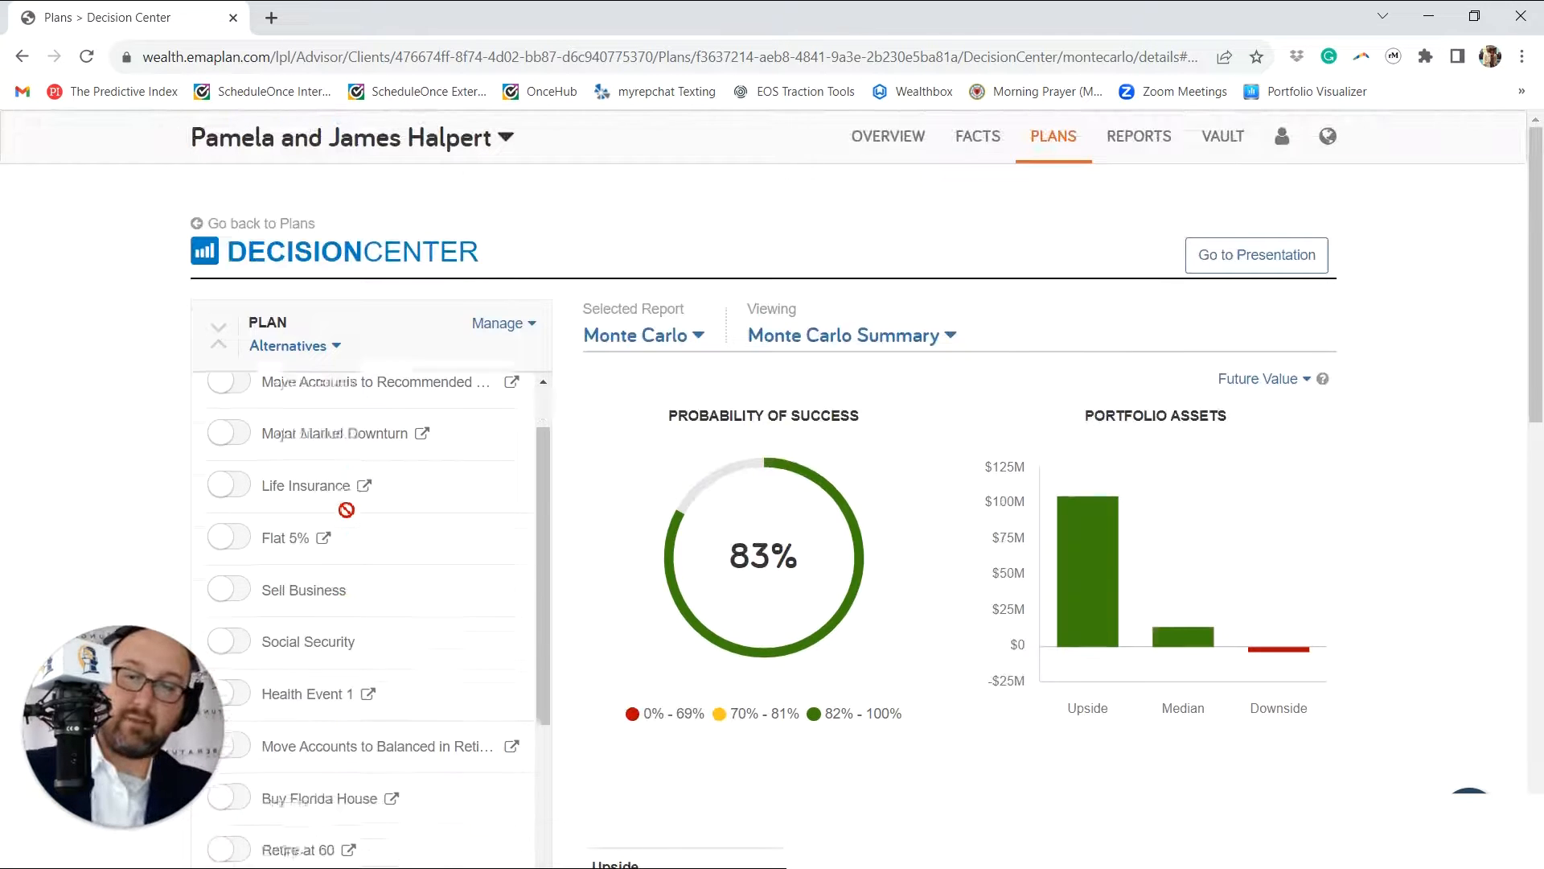
Step: Switch the What-If scenario to Premature Death - Spouse
scroll(523, 461, down, 8)
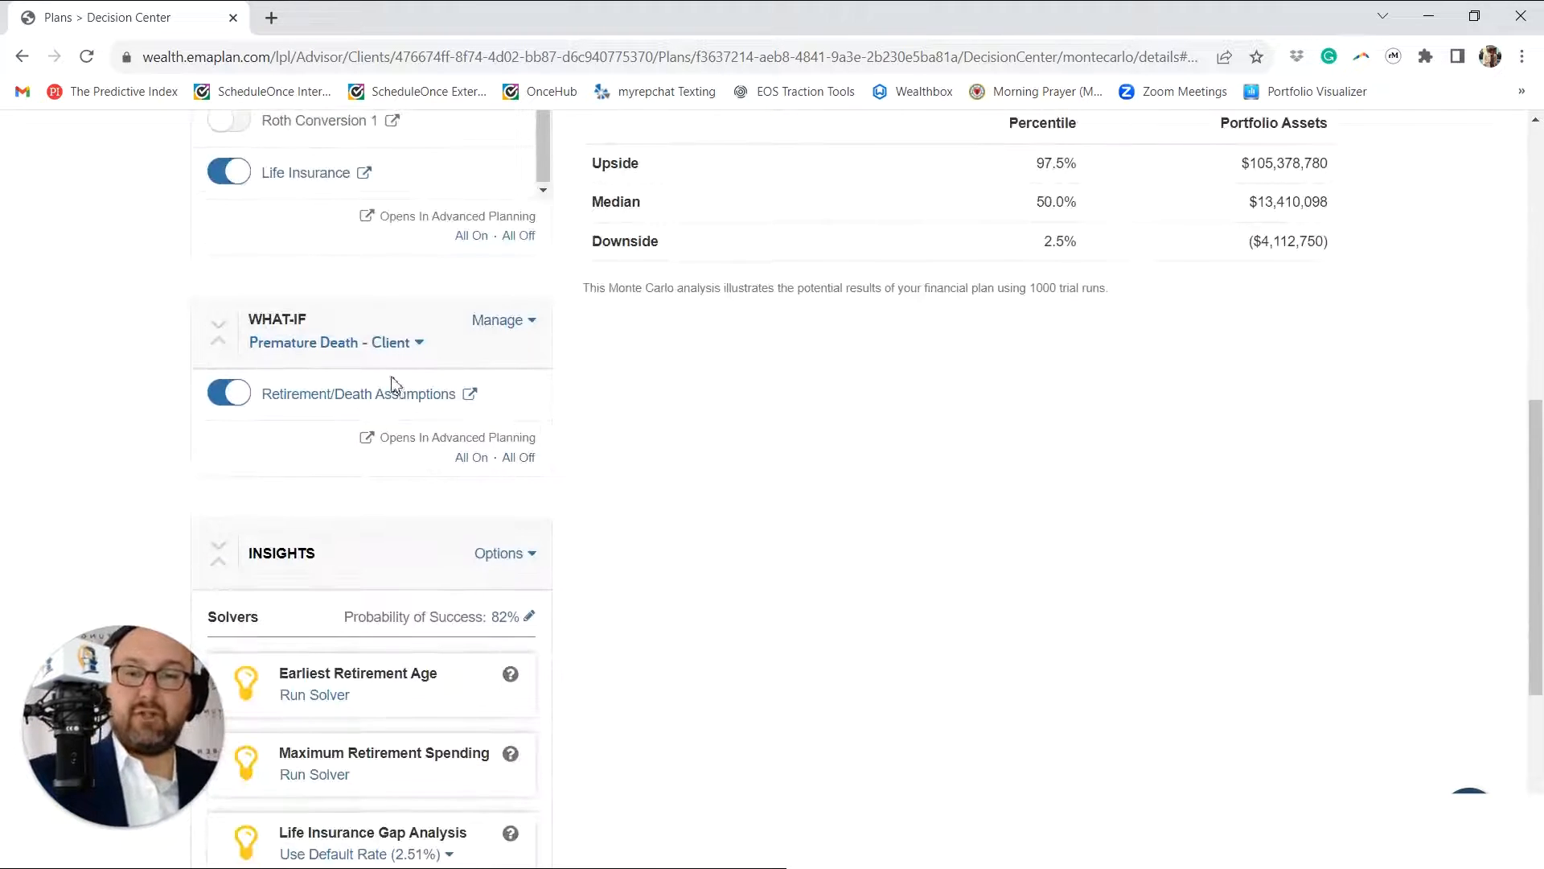
click(412, 344)
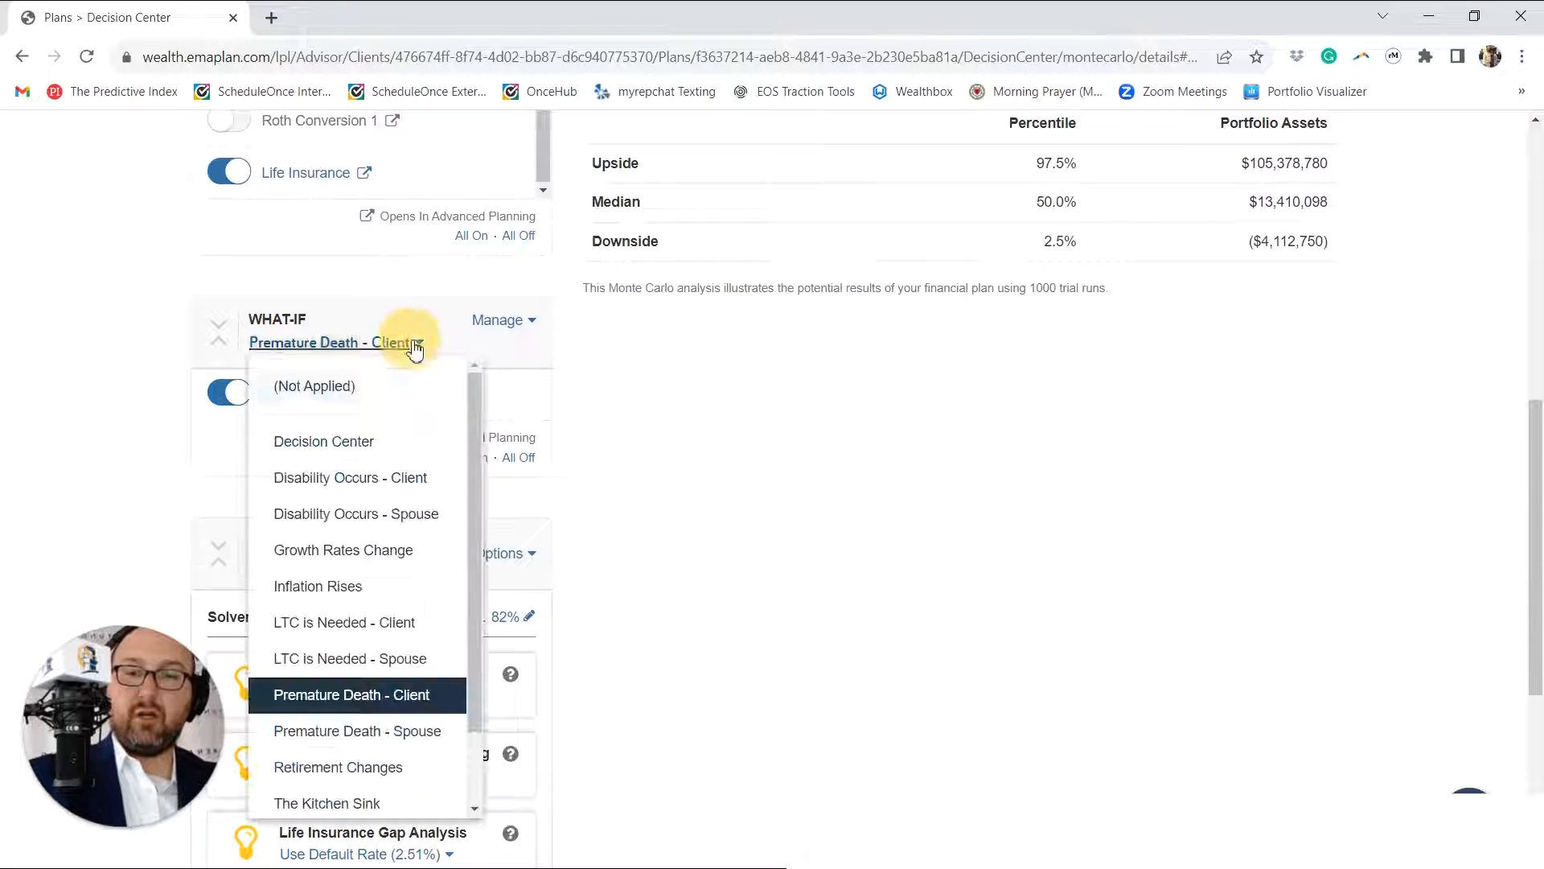
click(402, 732)
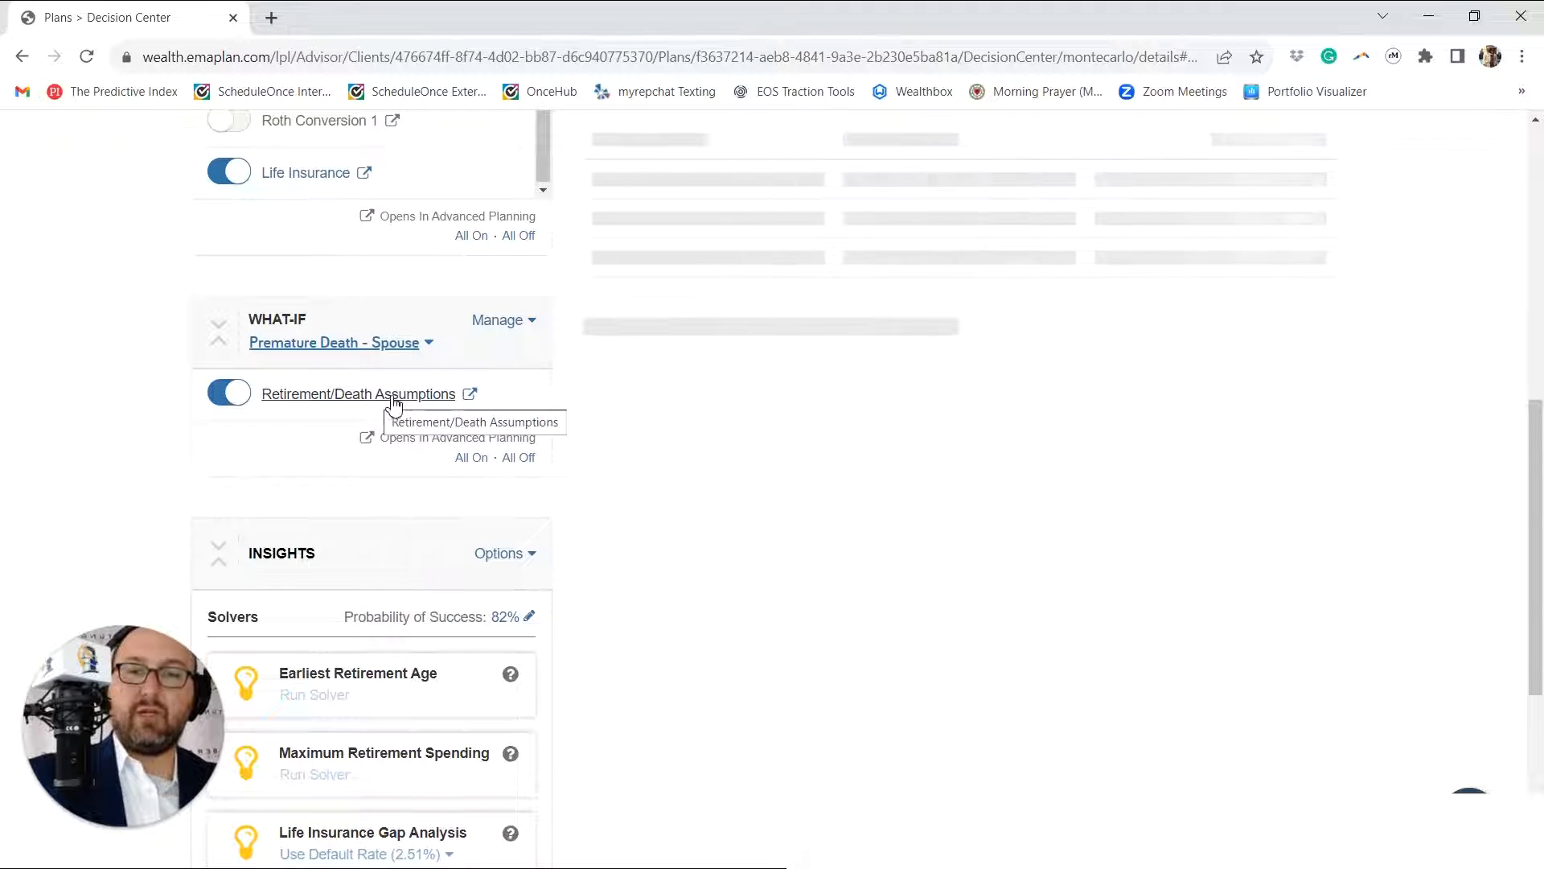
scroll(416, 400, down, 3)
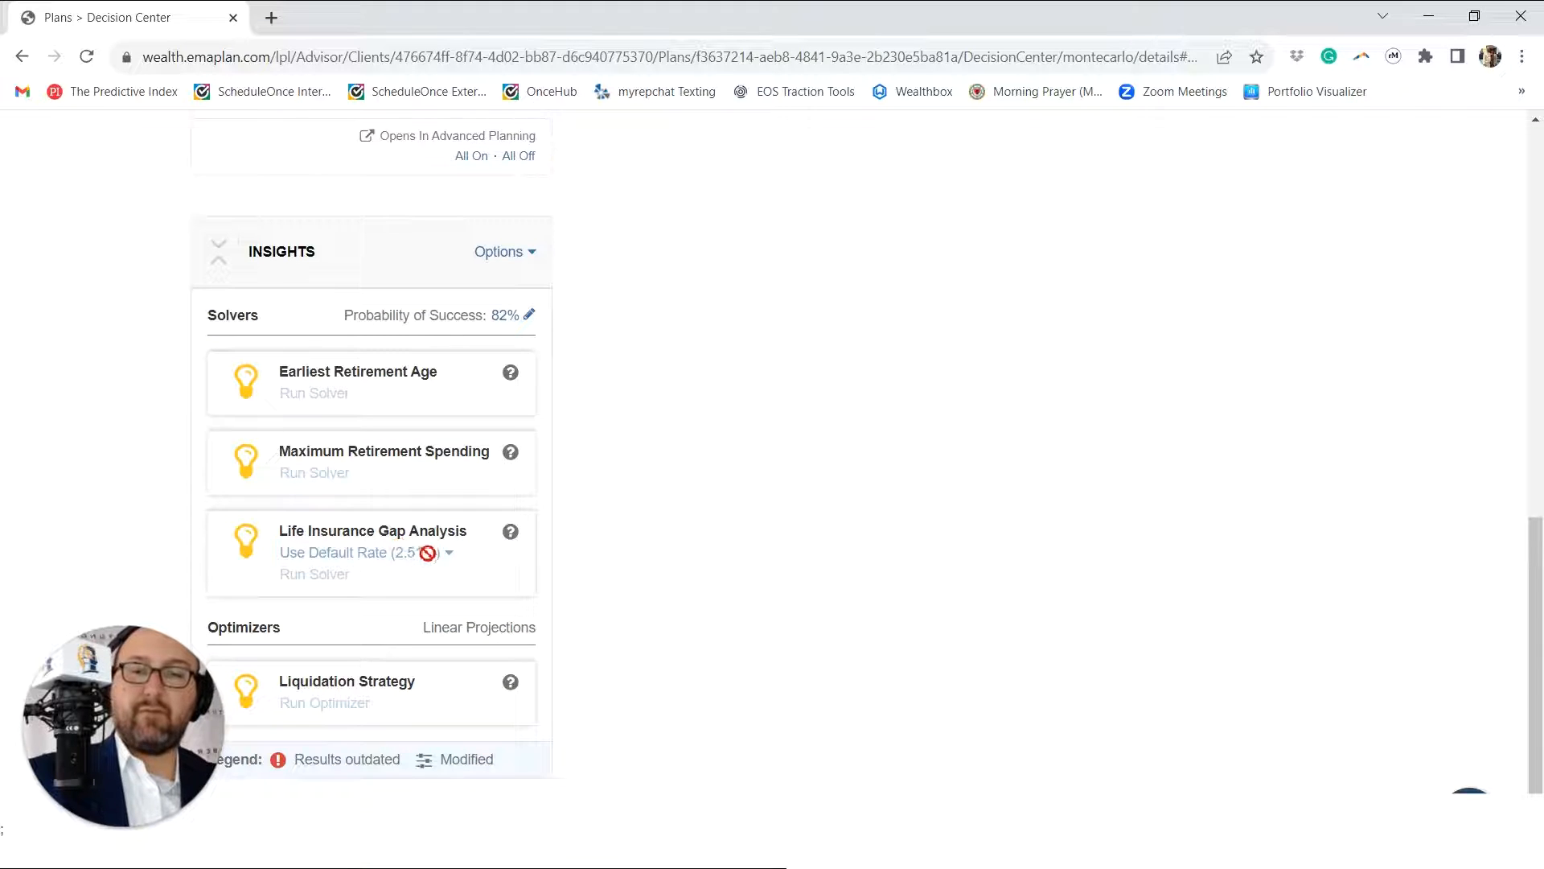
scroll(658, 422, down, 10)
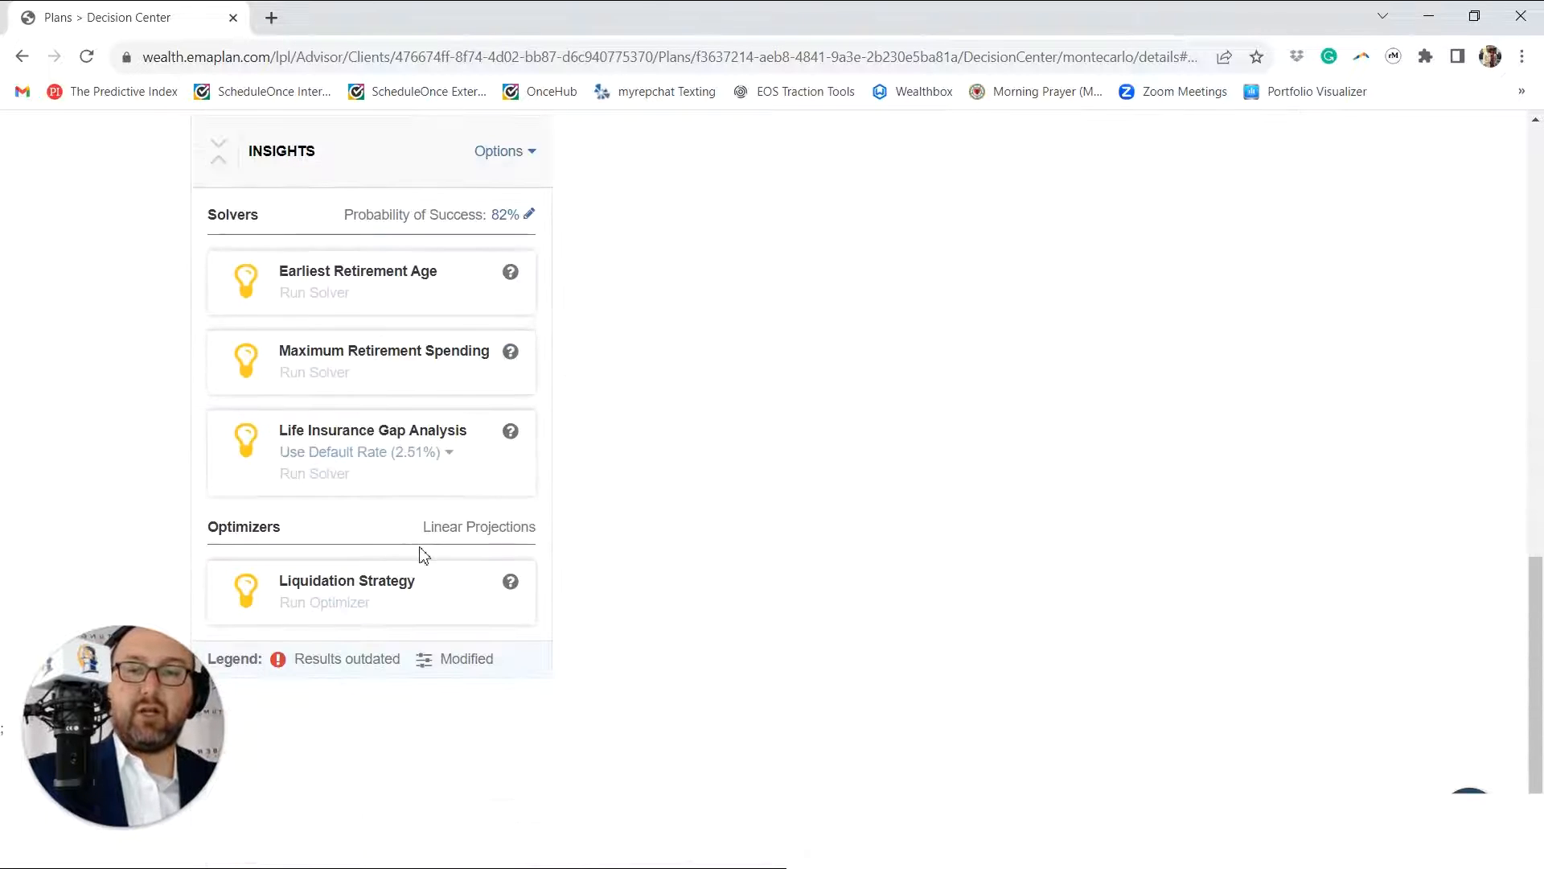
Step: Modify the plan's techniques, renaming the last Life Insurance technique with the spouse's first name followed by "Term Life 900k"
scroll(273, 198, up, 5)
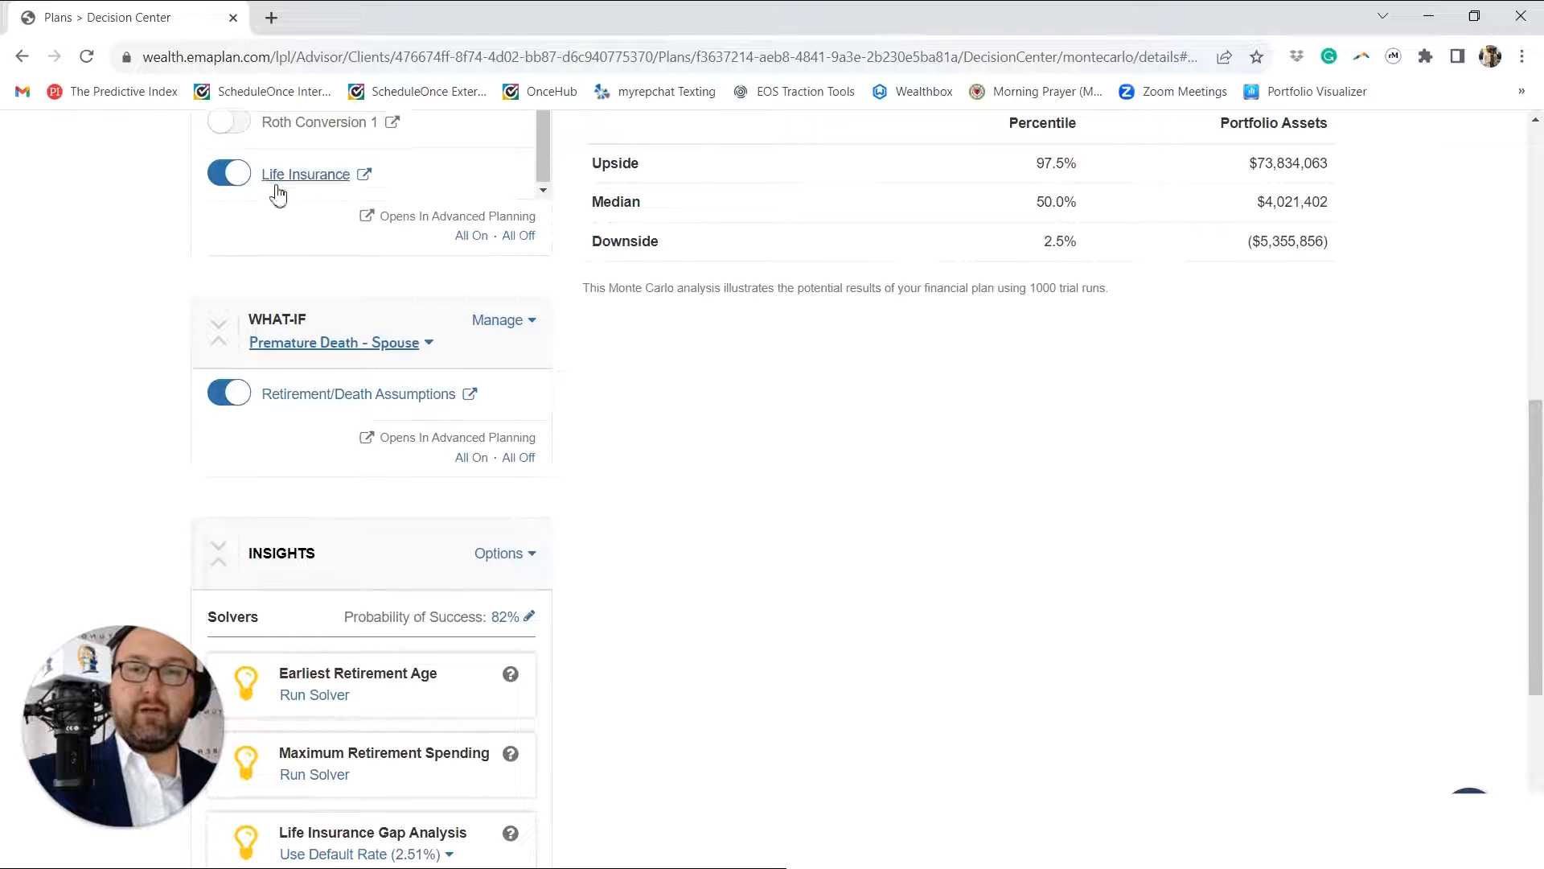
scroll(277, 193, up, 10)
click(504, 322)
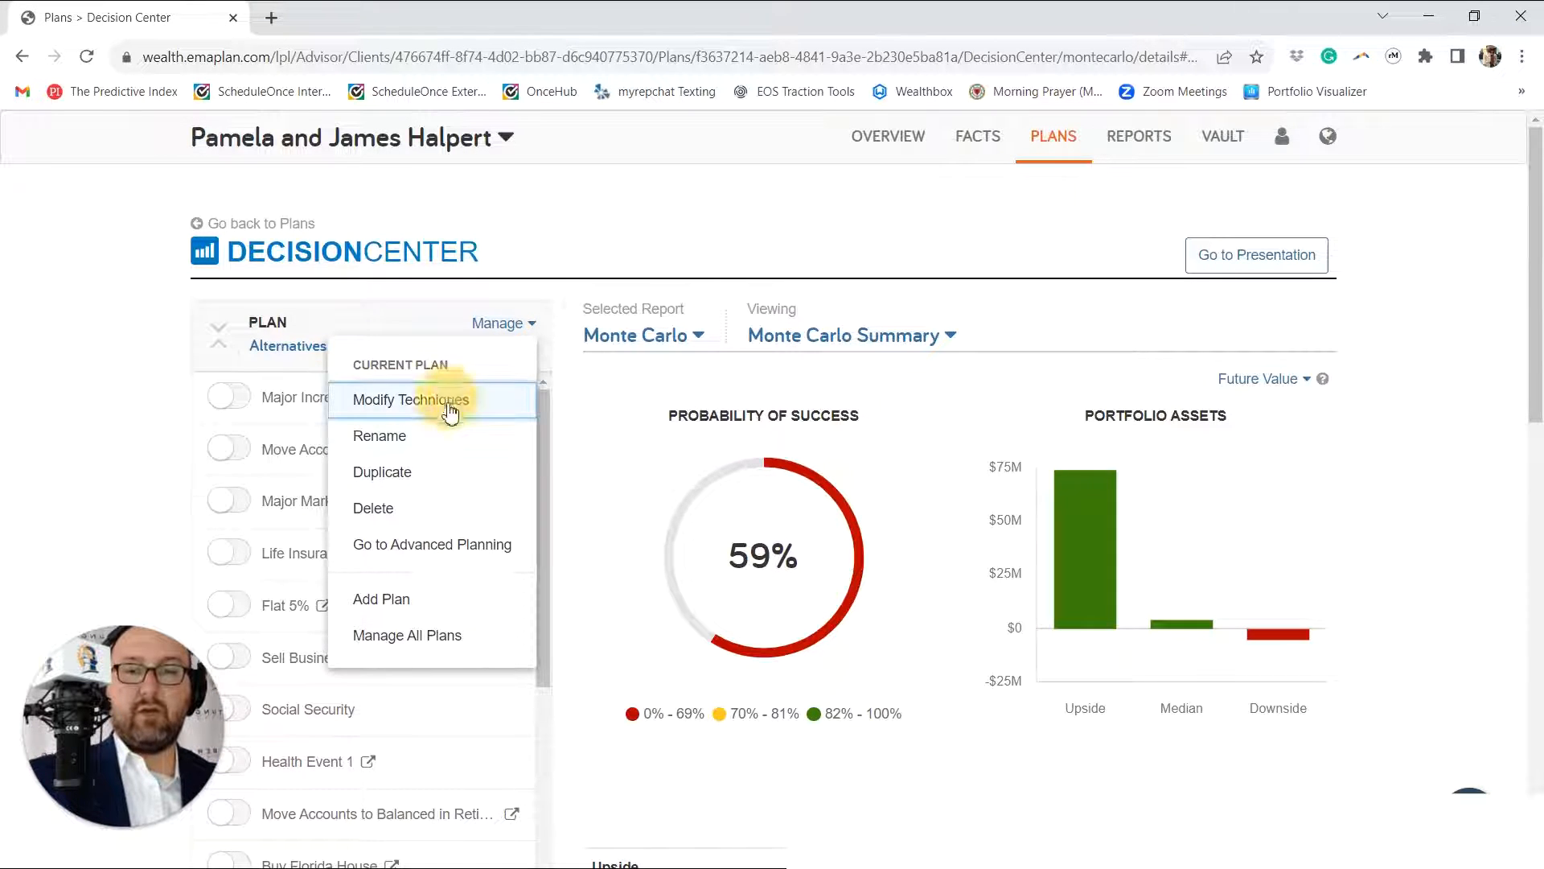
click(413, 400)
scroll(438, 539, down, 10)
scroll(439, 539, down, 2)
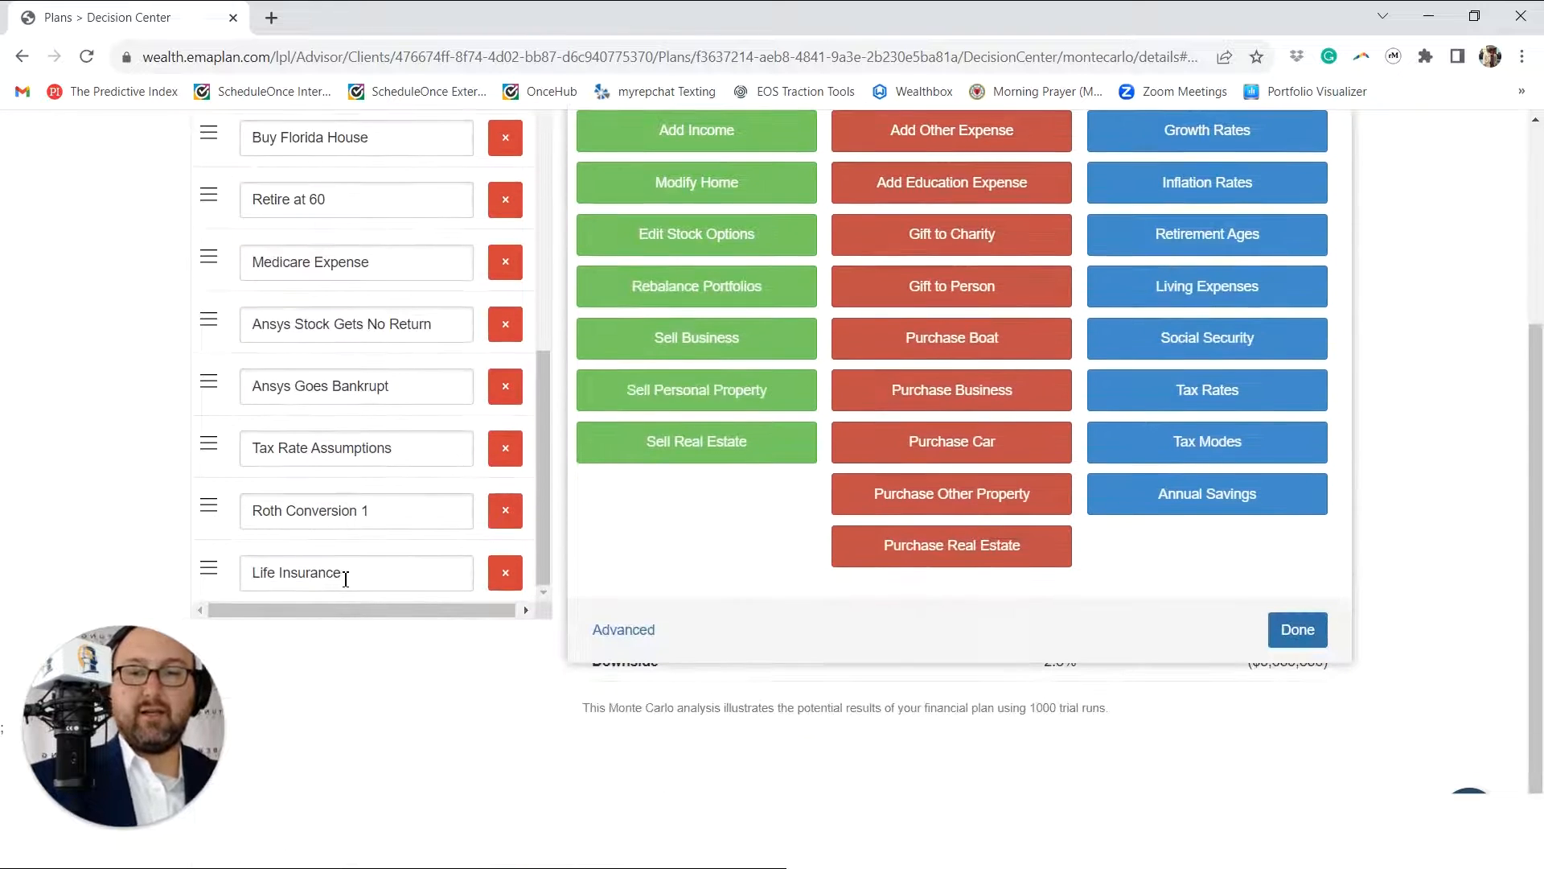
drag(344, 573, 256, 568)
text(Jim Term Life)
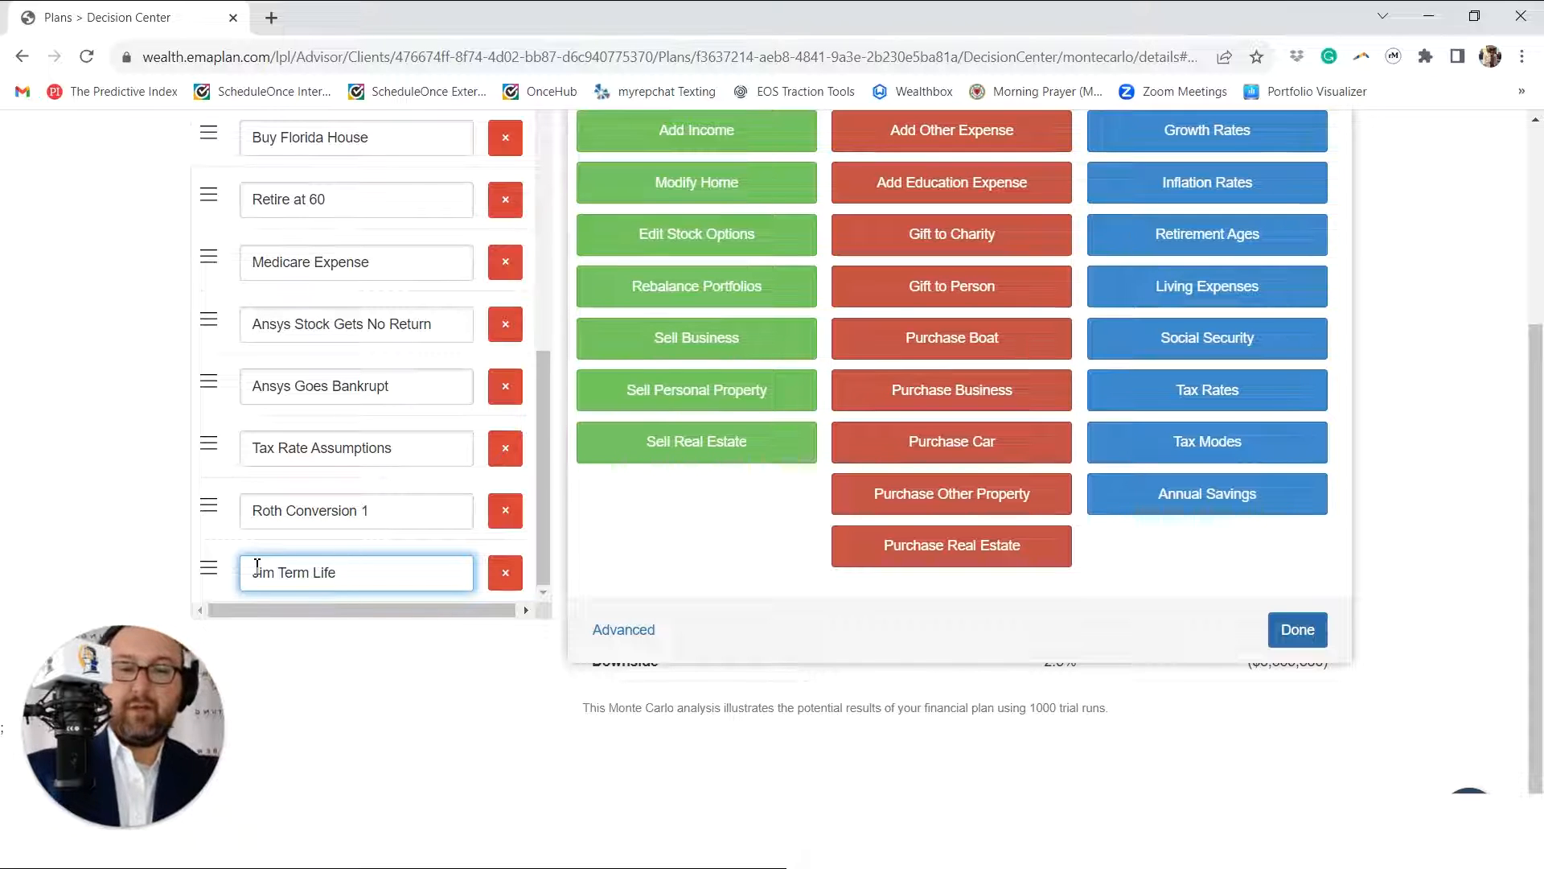
text( 900k)
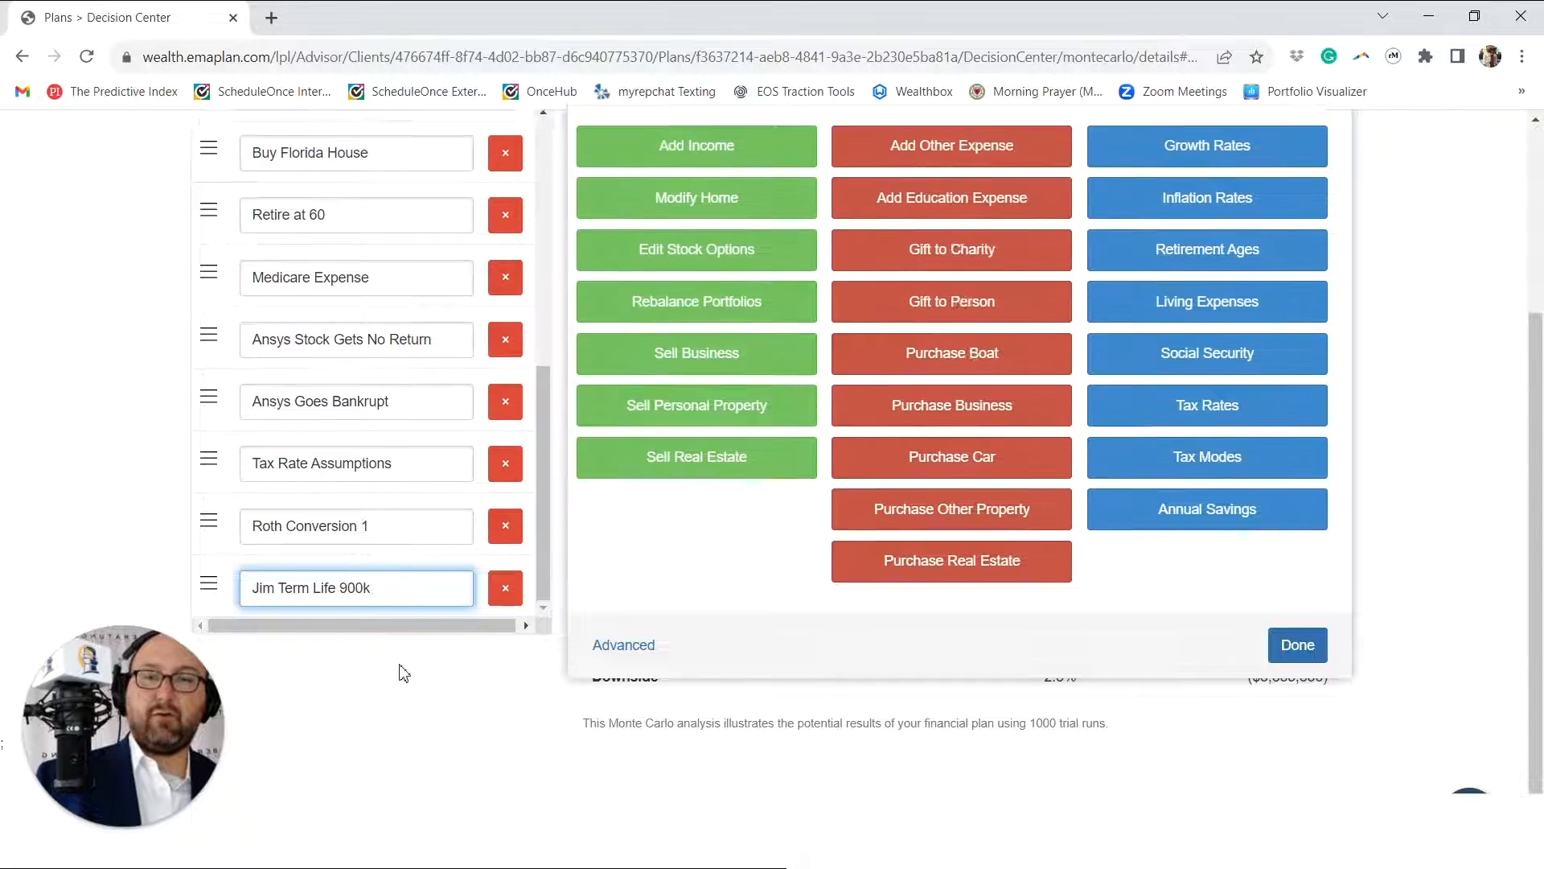
Step: Replace the spouse's name in the "Term Life 900k" technique with the client's first name and finish modifying the techniques
scroll(400, 673, up, 4)
scroll(509, 346, down, 4)
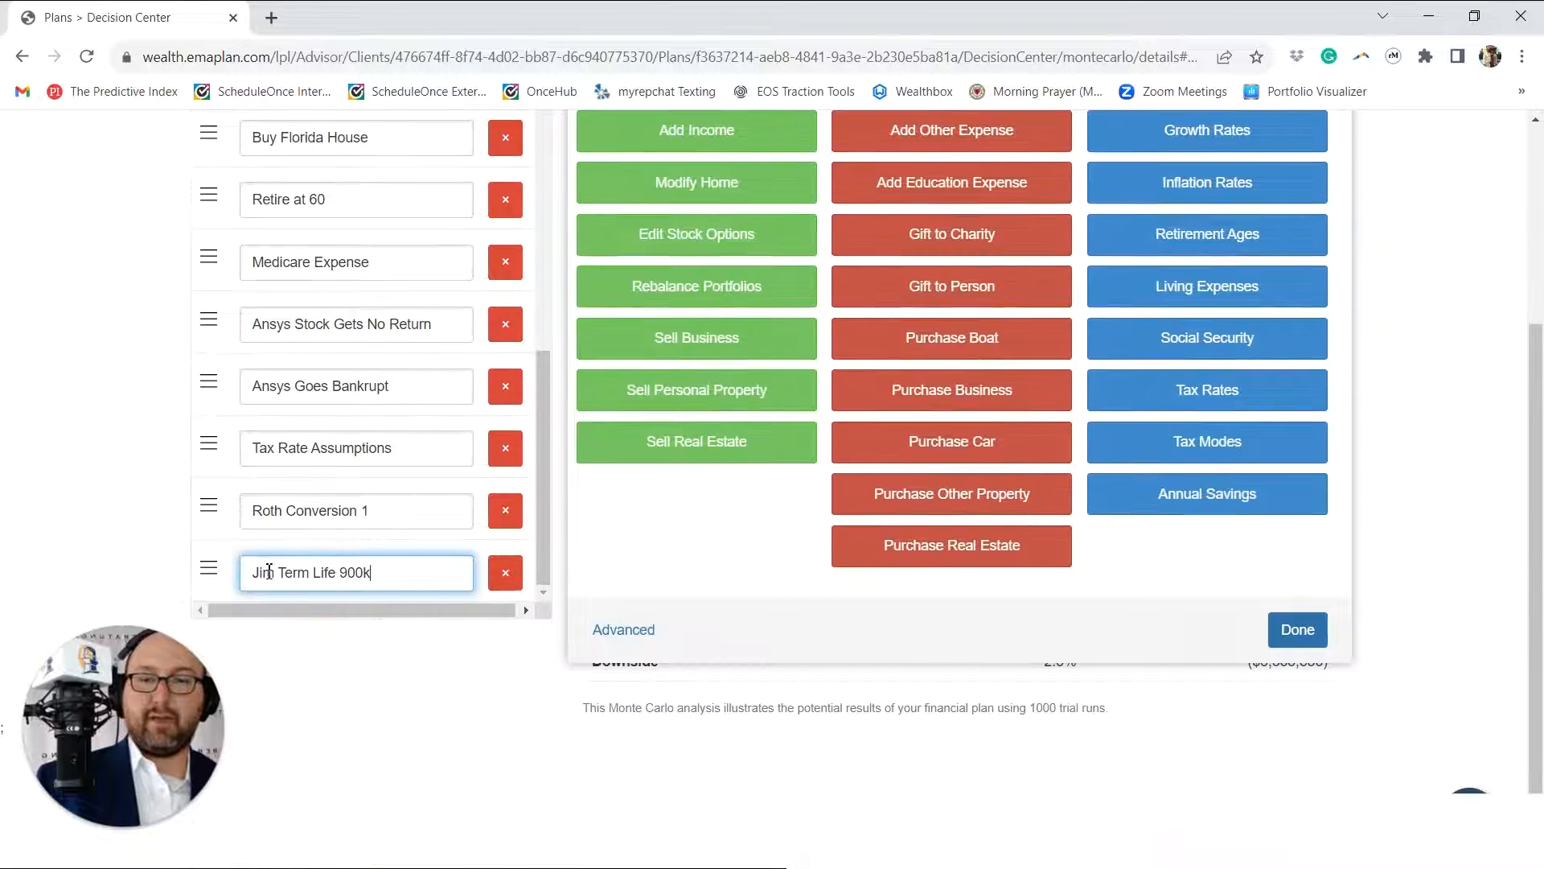
drag(272, 574, 233, 572)
text(Pam)
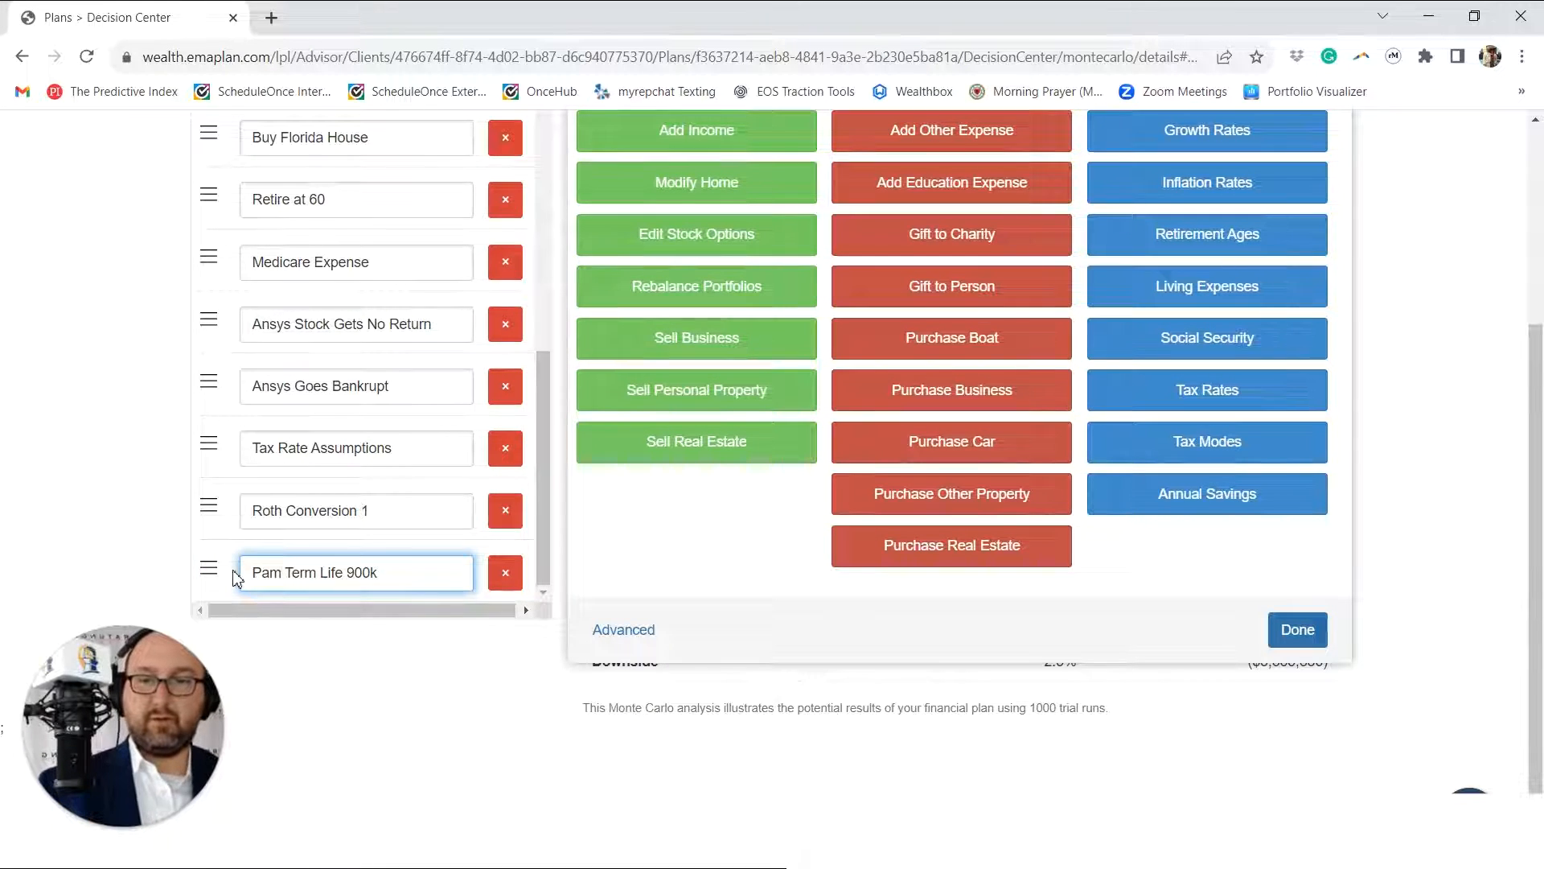
scroll(397, 317, up, 8)
click(507, 335)
Step: Run the Life Insurance Gap Analysis solver for the spouse's premature death at the default rate (2.51%) and turn on its resulting coverage
scroll(510, 362, down, 15)
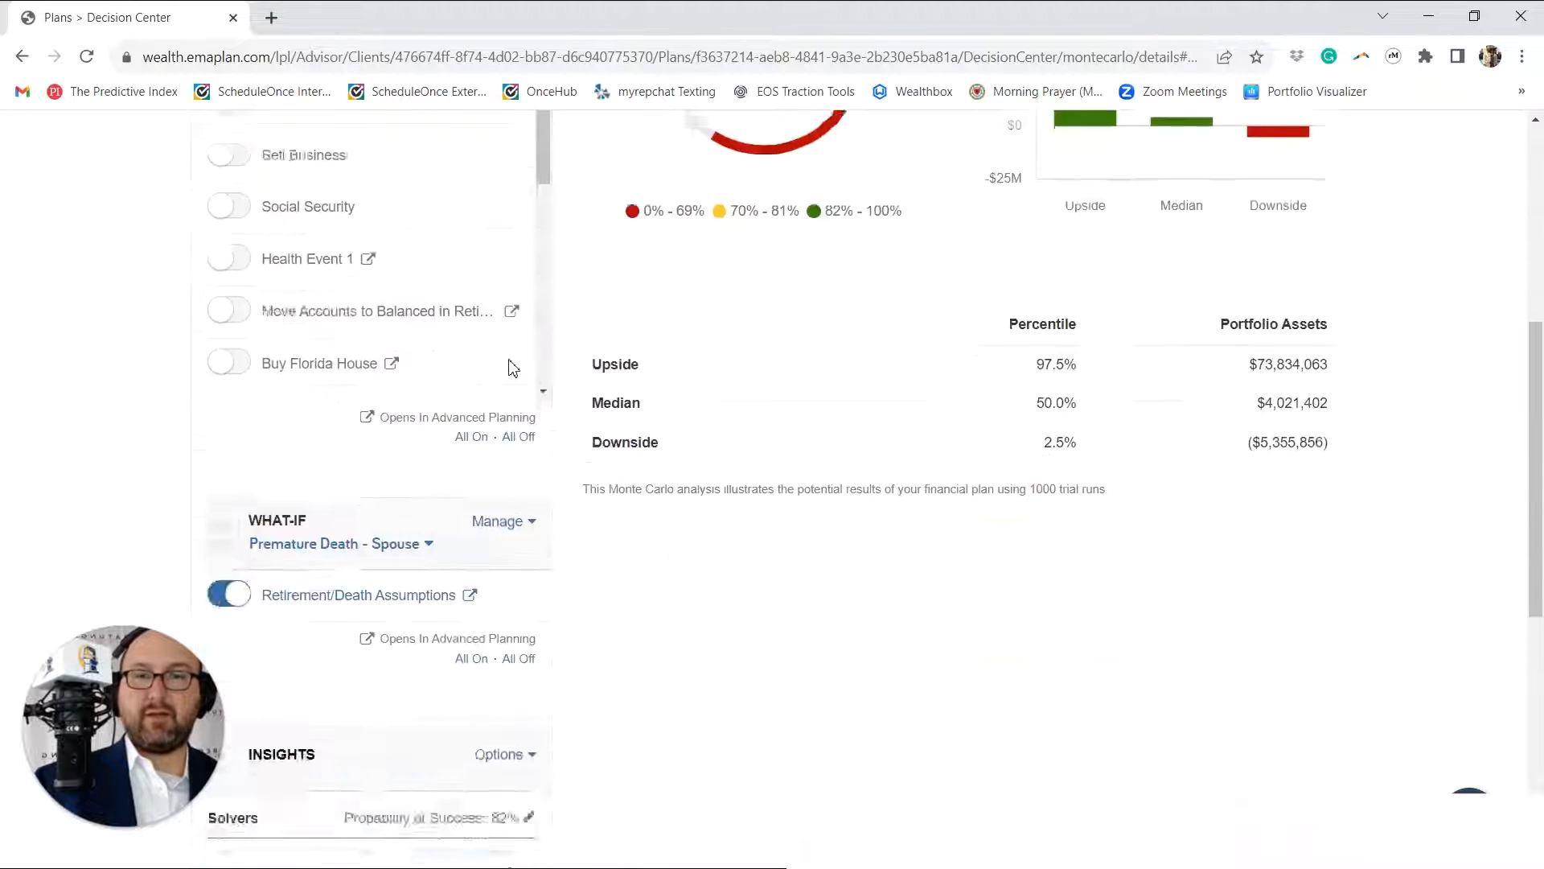
scroll(456, 282, up, 4)
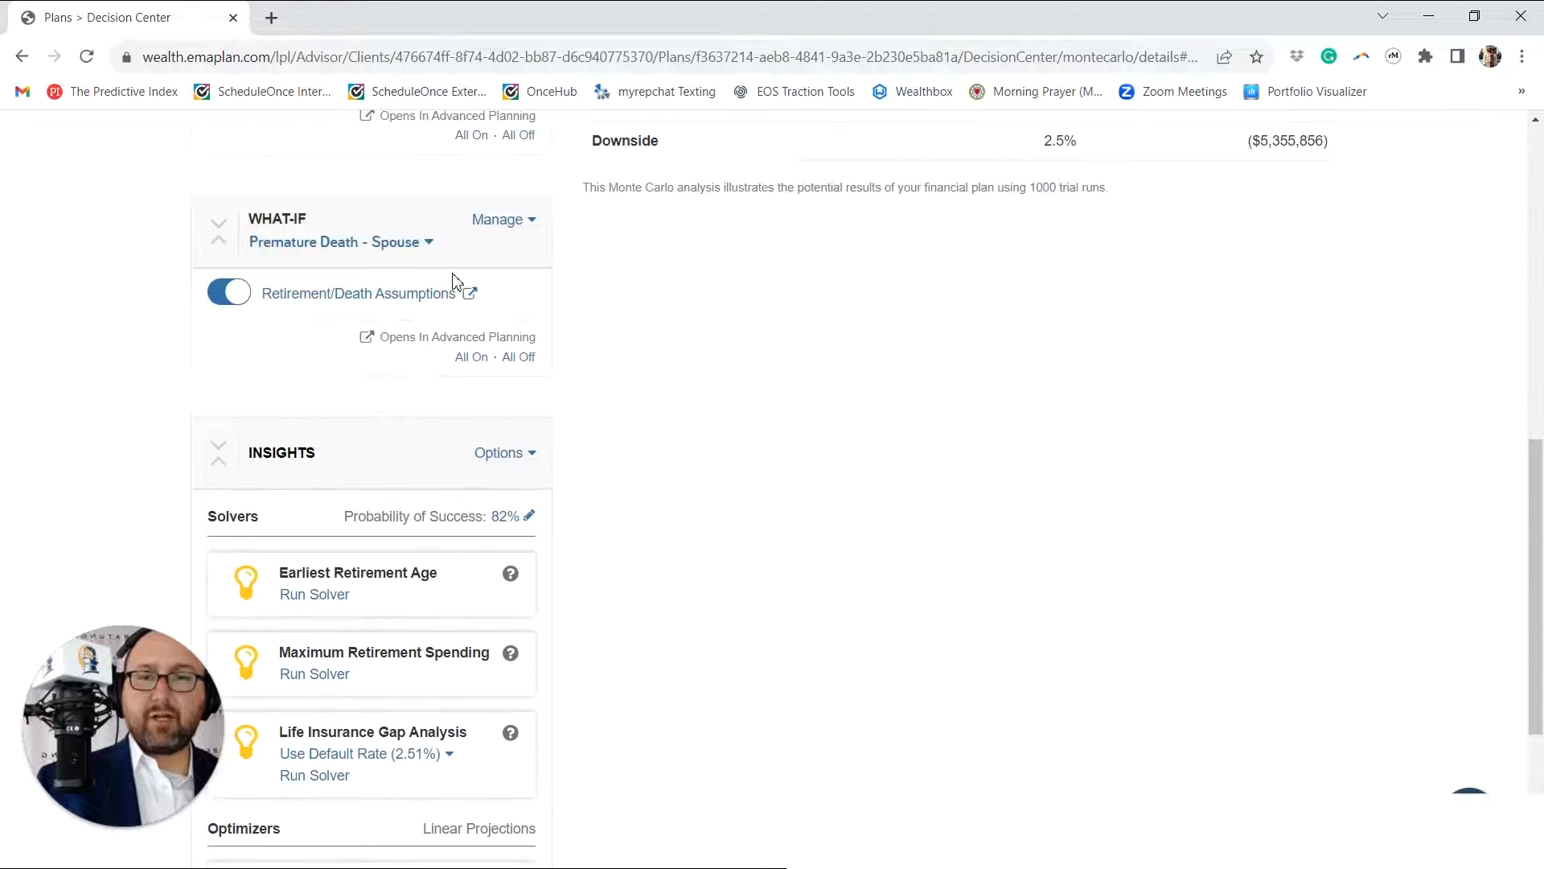
scroll(566, 311, up, 6)
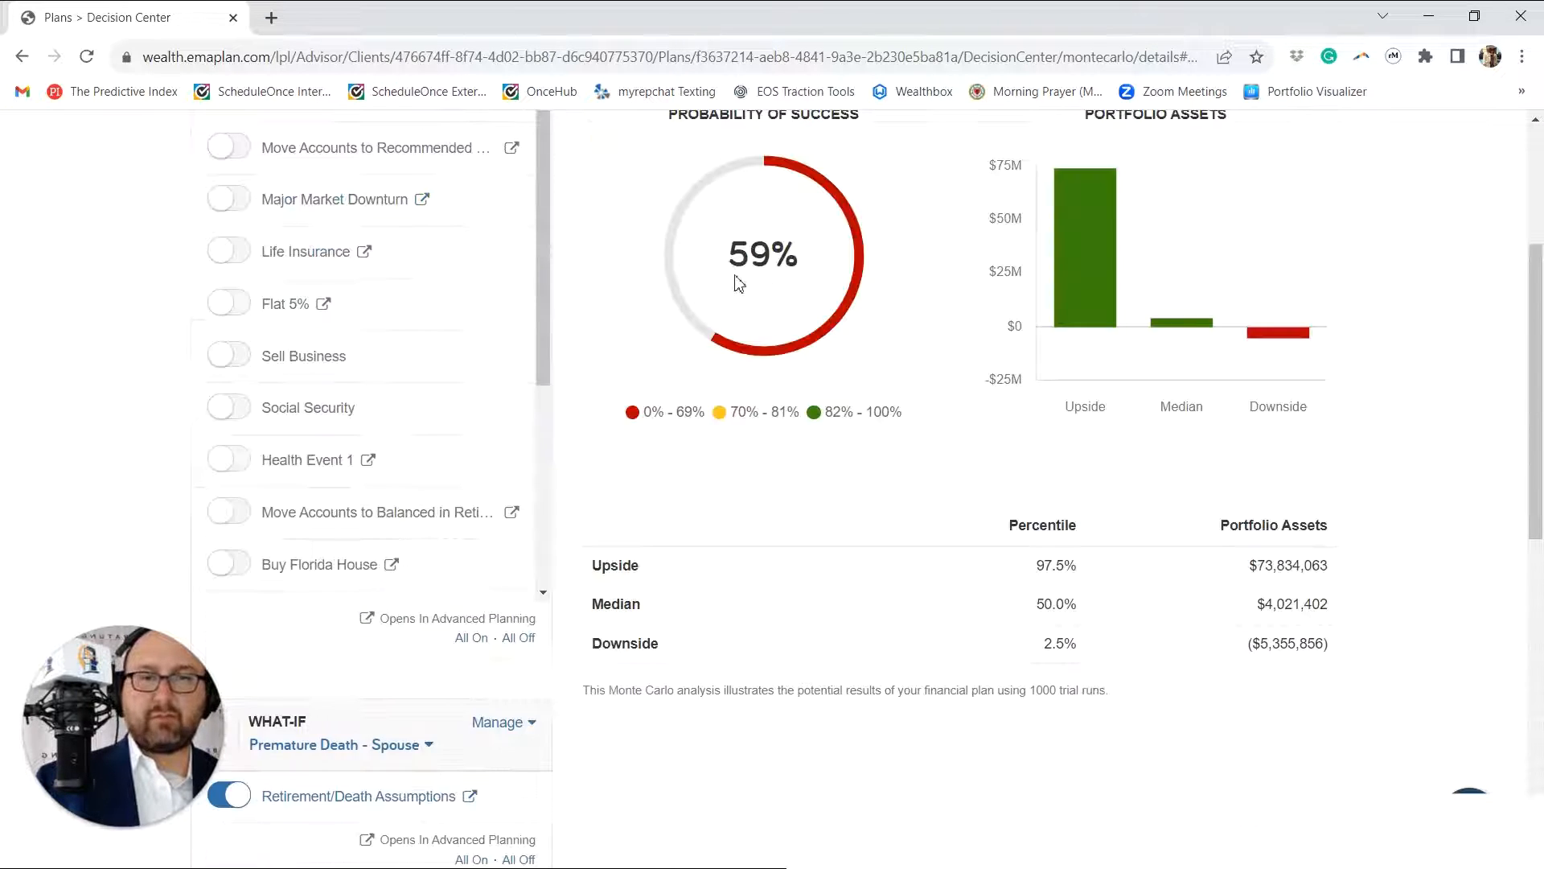
scroll(575, 472, down, 5)
scroll(396, 568, down, 4)
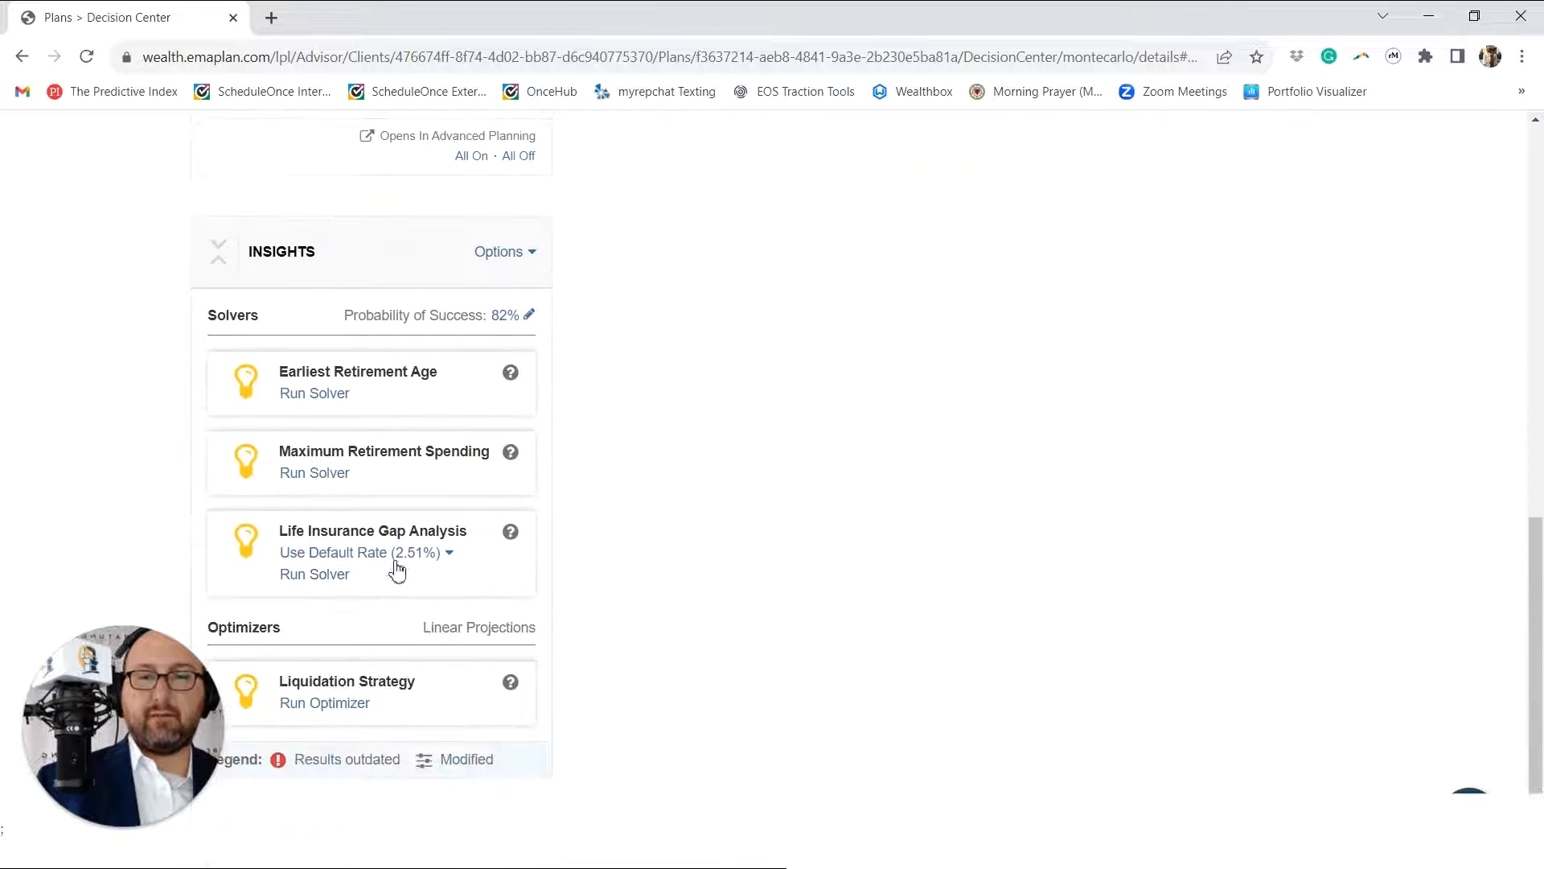
click(344, 575)
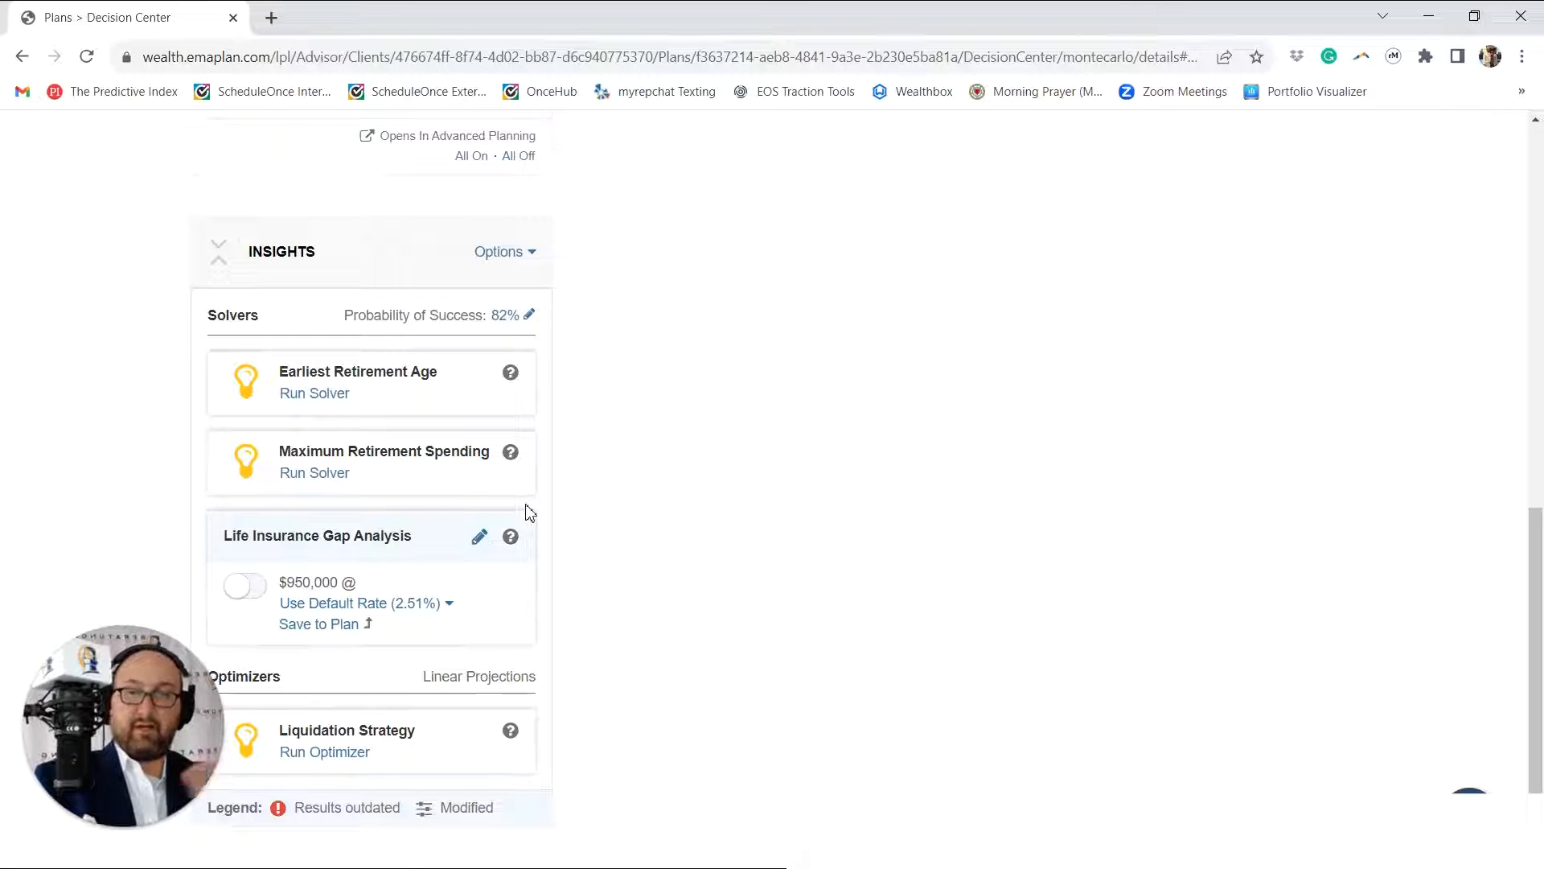
click(245, 596)
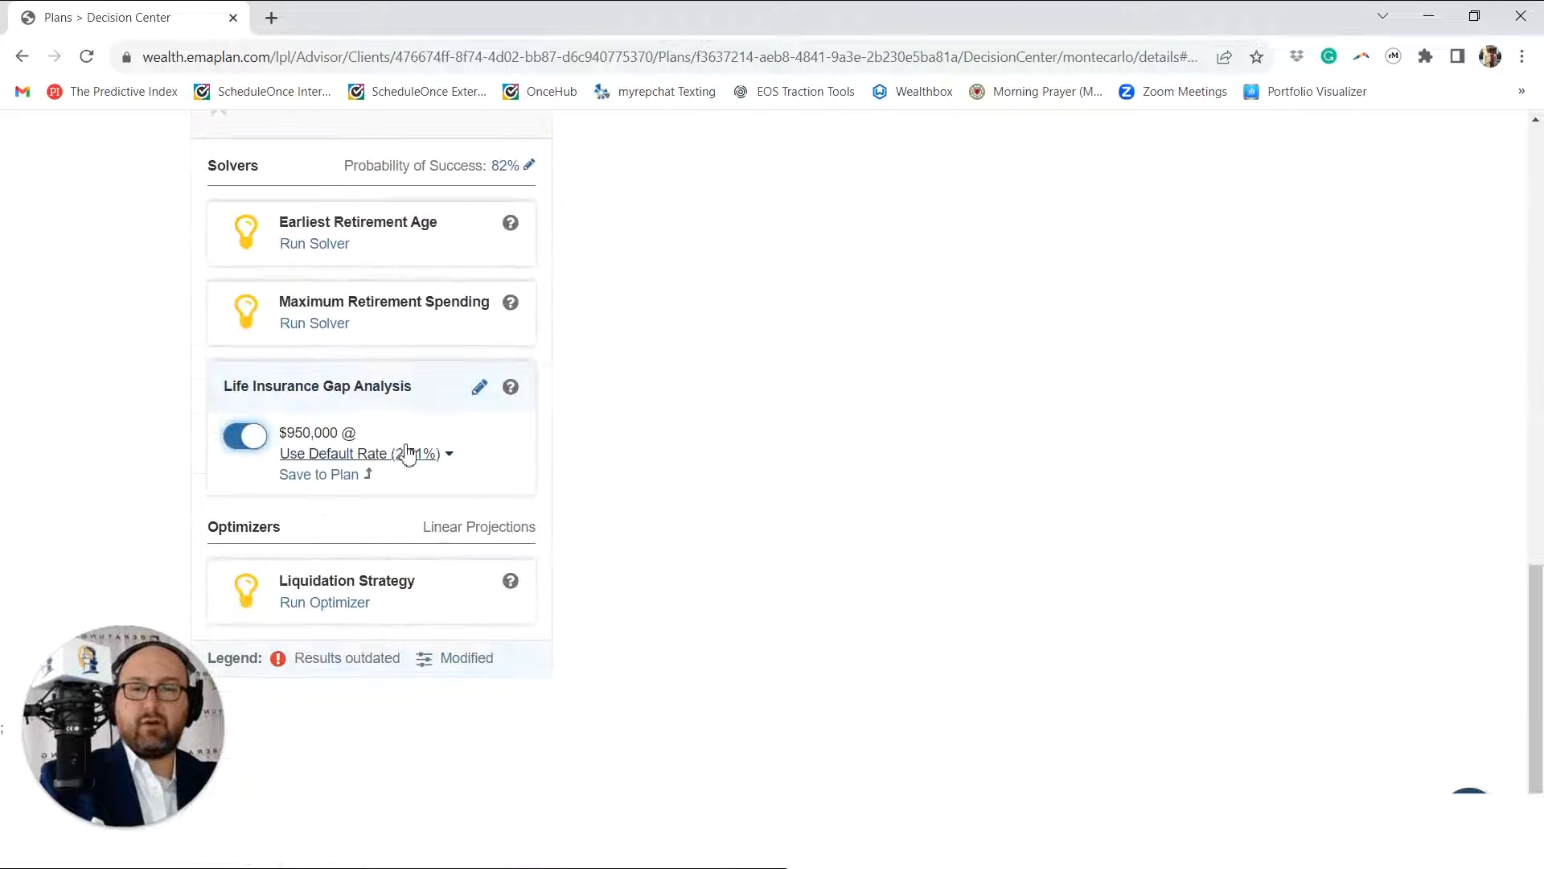
Step: Save the spouse's life insurance coverage to the plan and set the What-If scenario to (Not Applied)
click(348, 476)
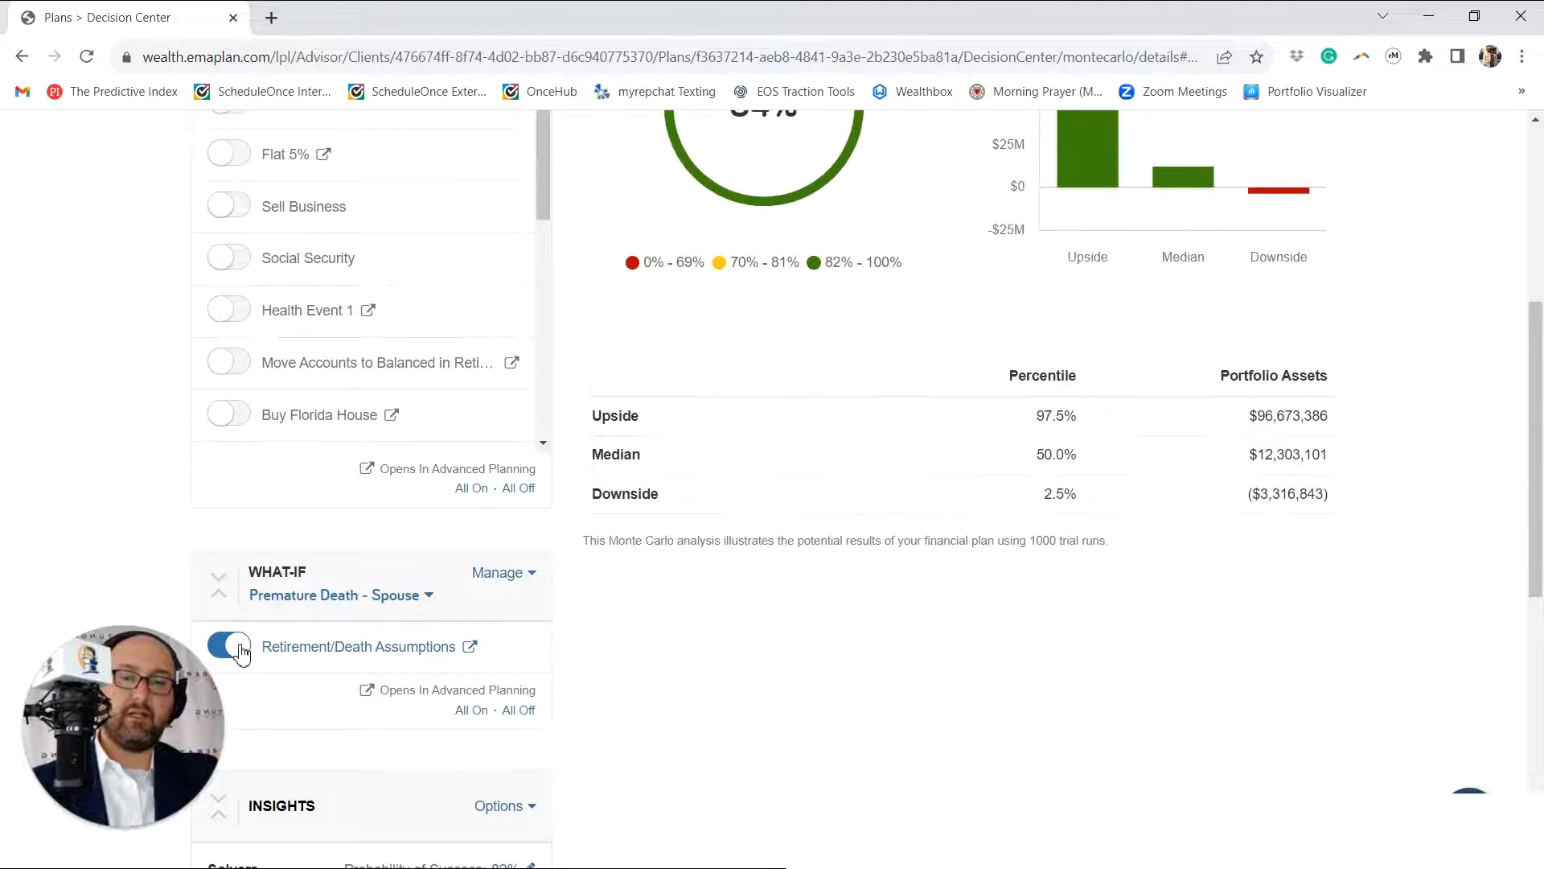
scroll(437, 322, down, 5)
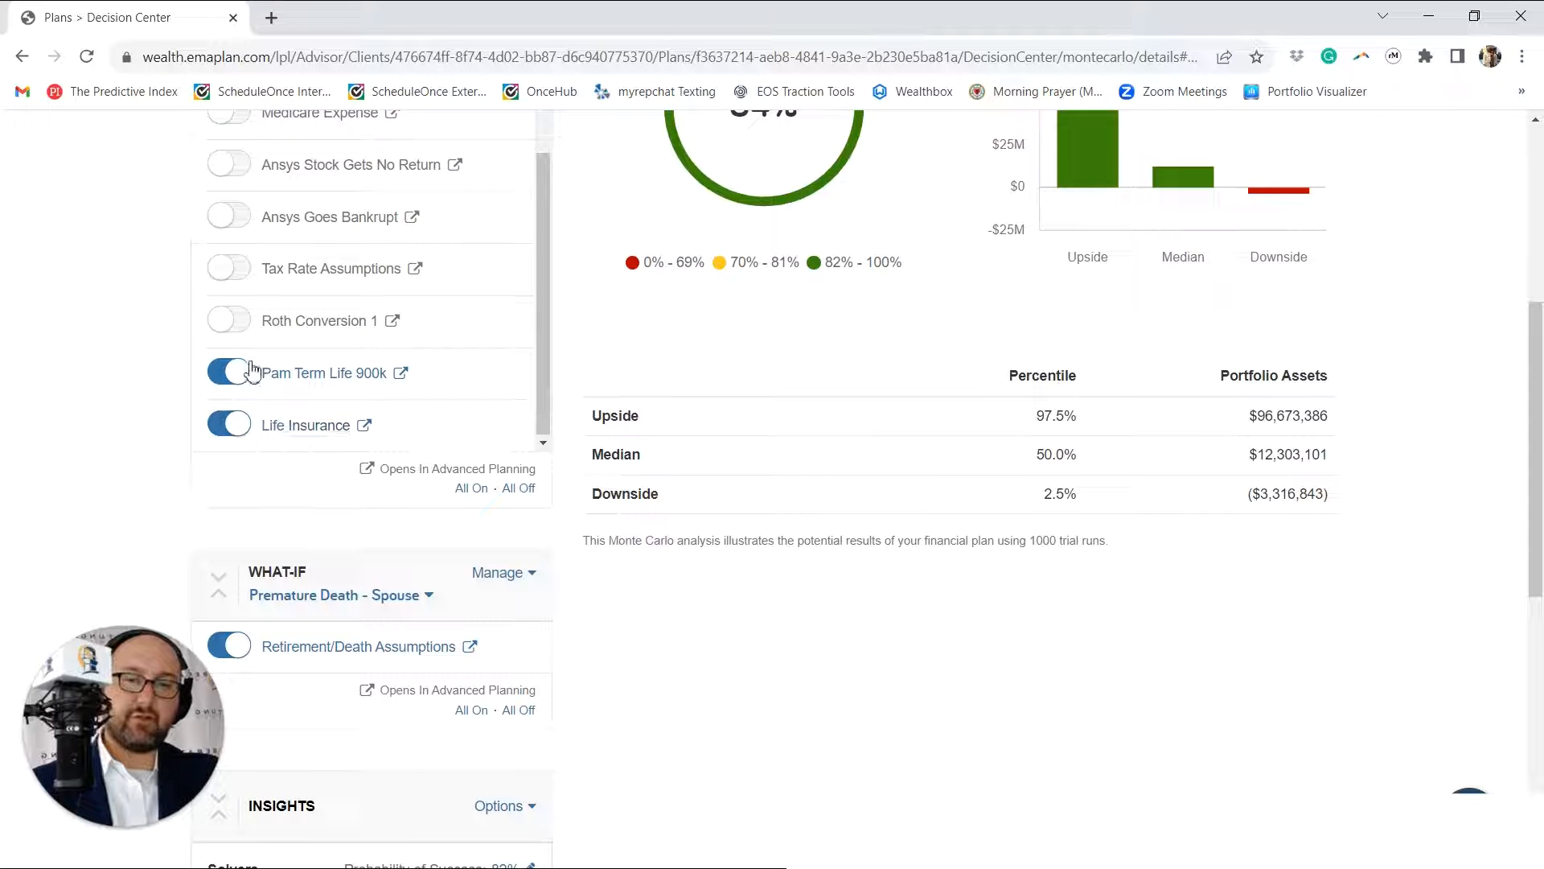
scroll(524, 258, up, 2)
scroll(644, 337, up, 3)
scroll(303, 572, down, 1)
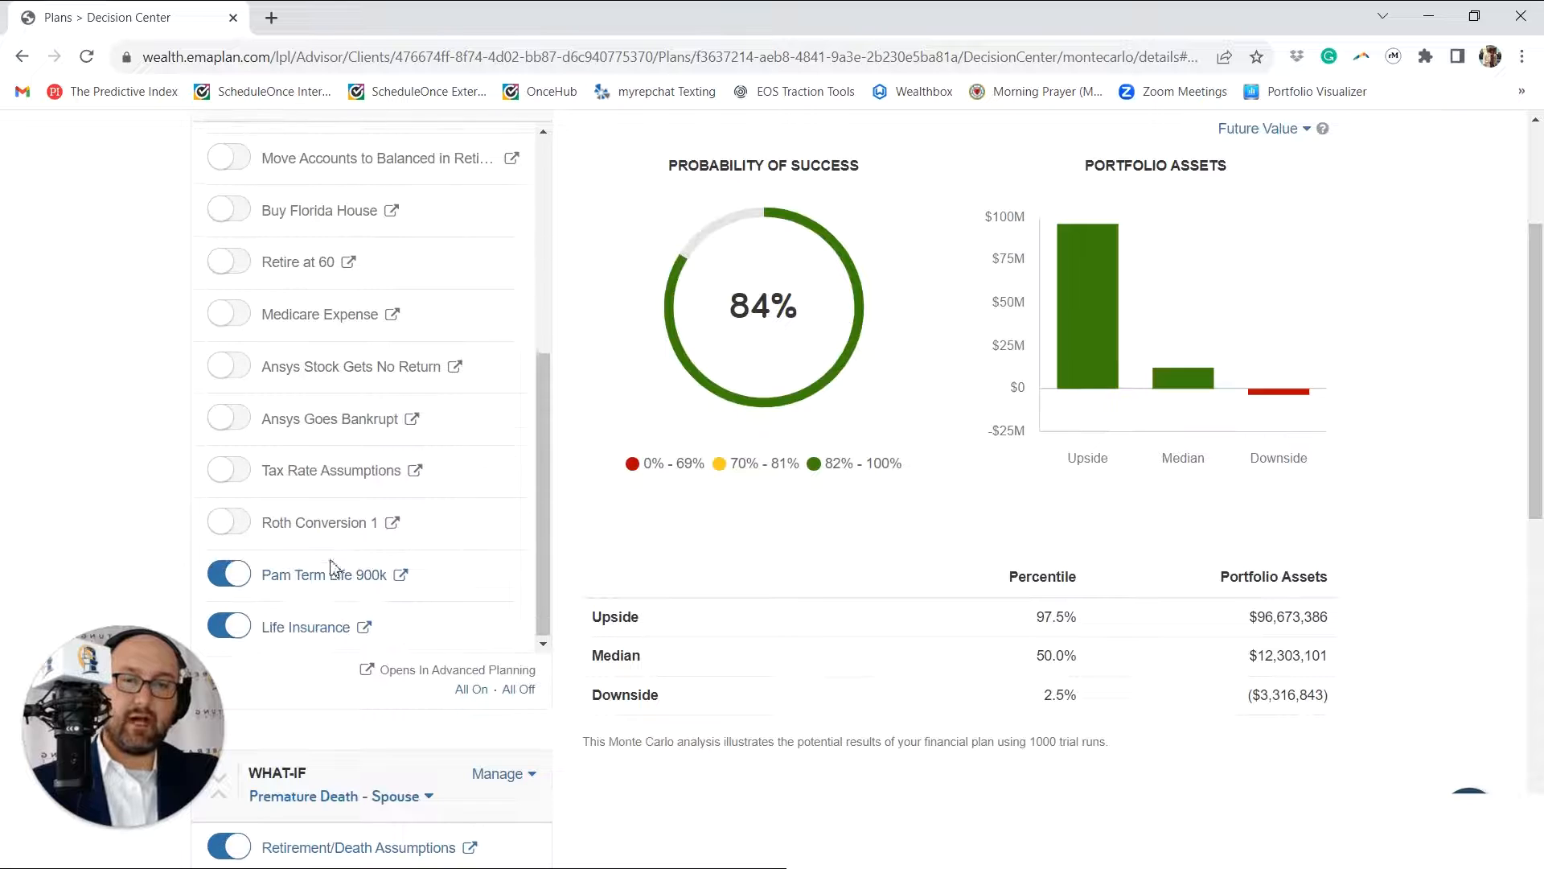
click(298, 802)
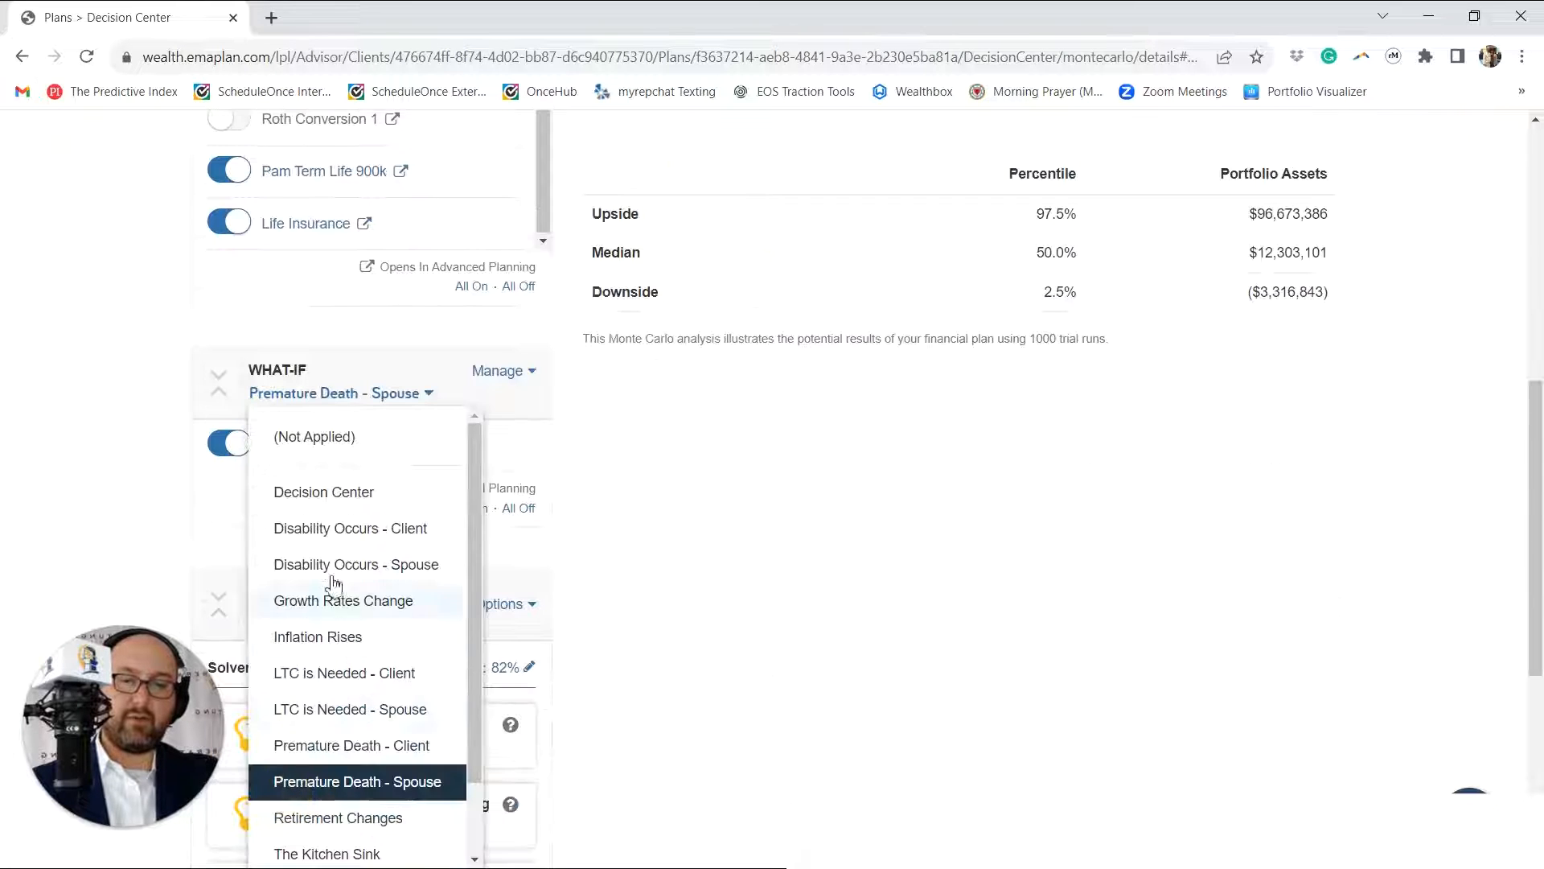
click(297, 451)
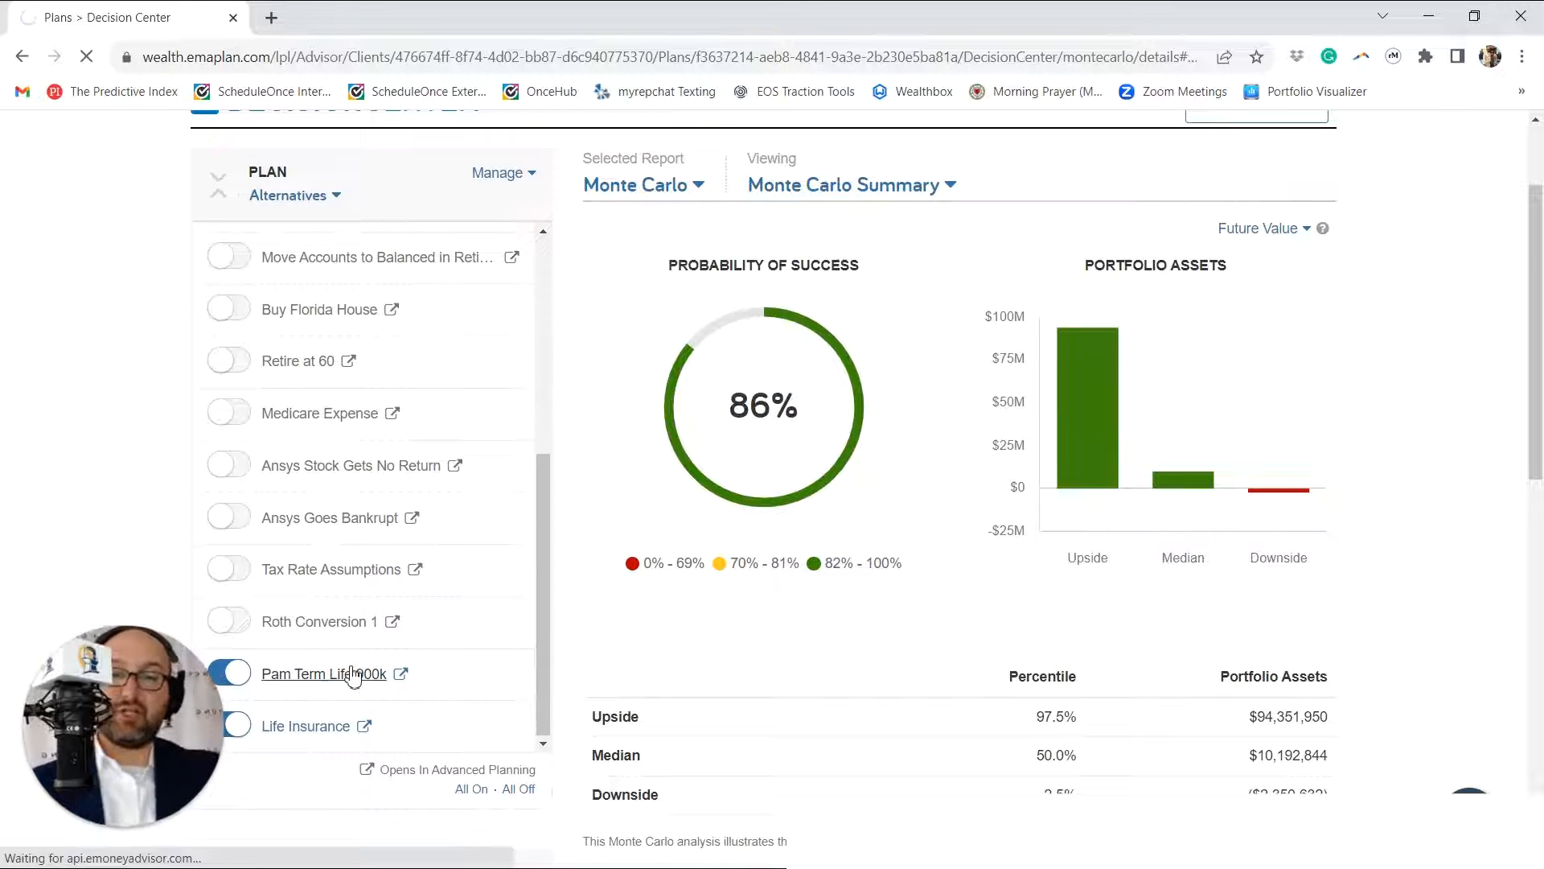
Step: Open the client's "Term Life 900k" technique in Advanced Planning and review its policy type, insured, owner and primary beneficiary
click(354, 675)
scroll(517, 621, down, 1)
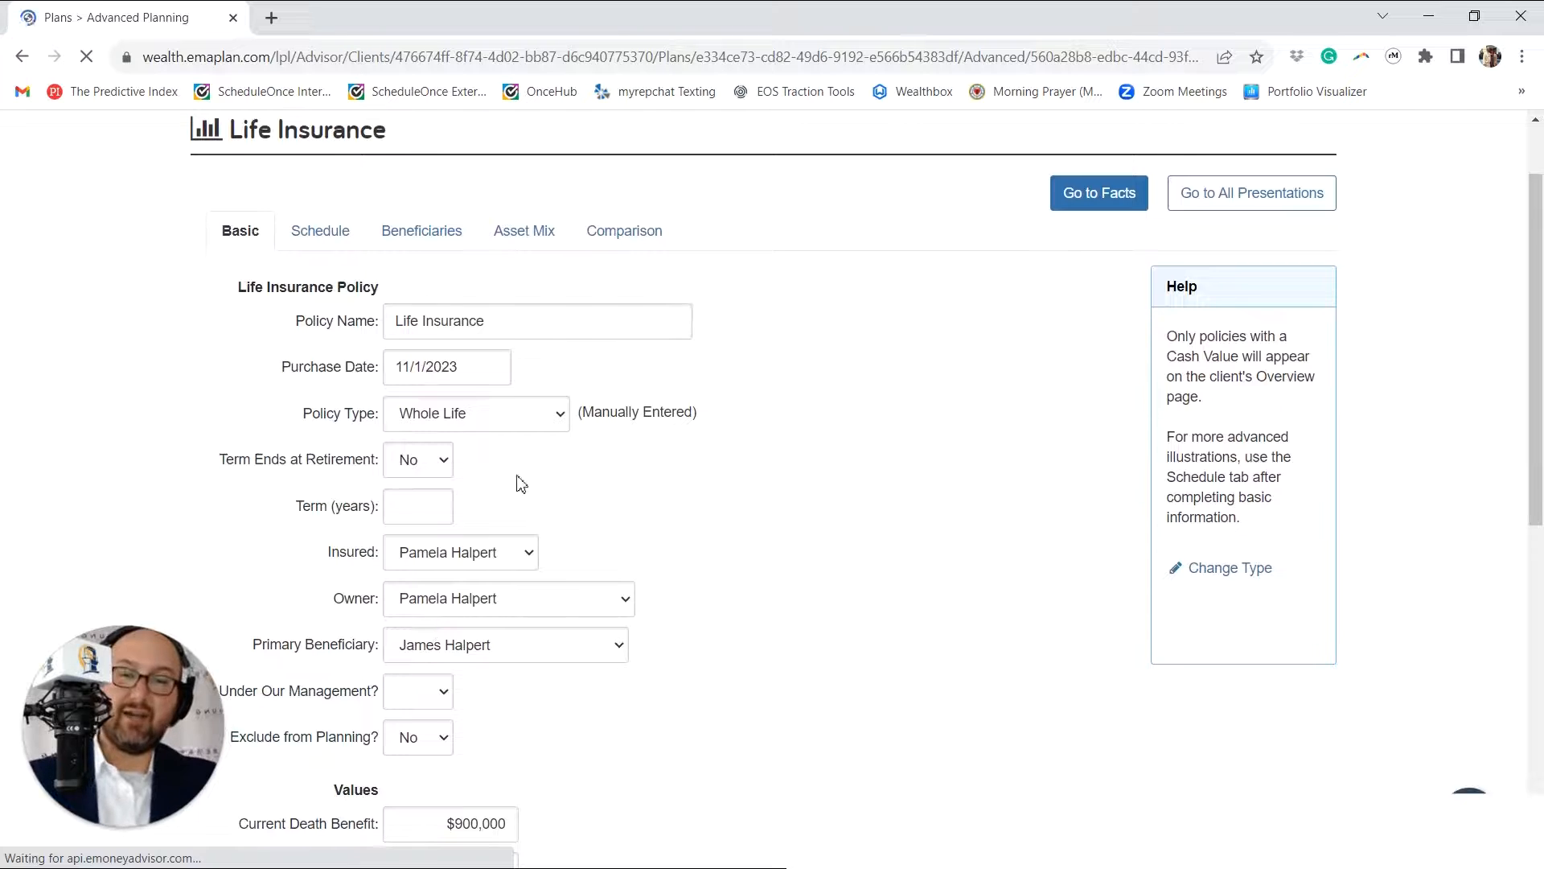
click(539, 415)
click(539, 421)
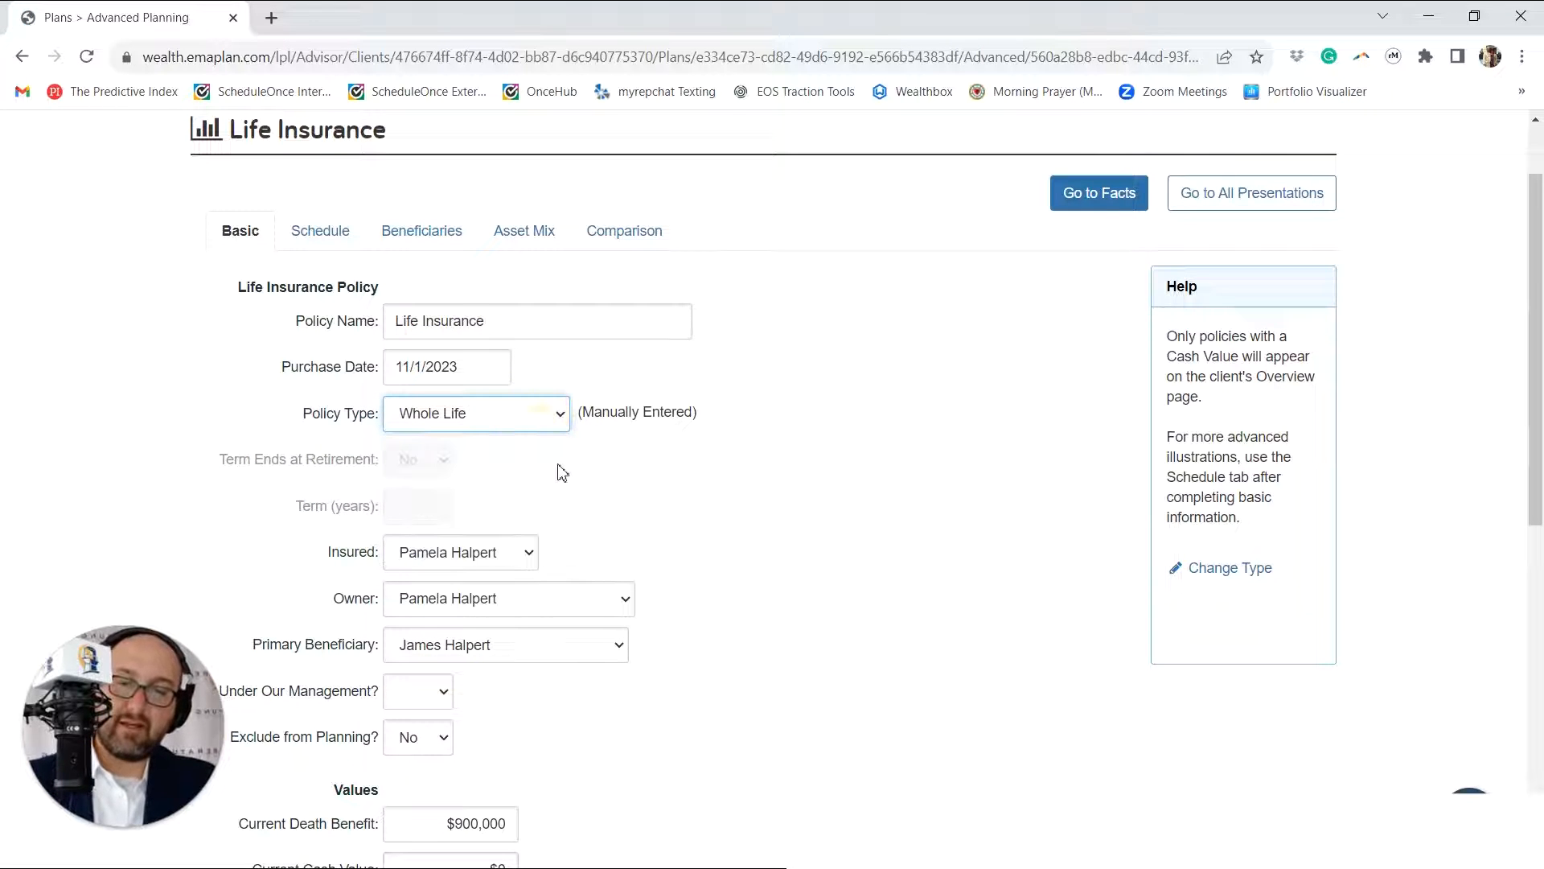
scroll(566, 477, down, 1)
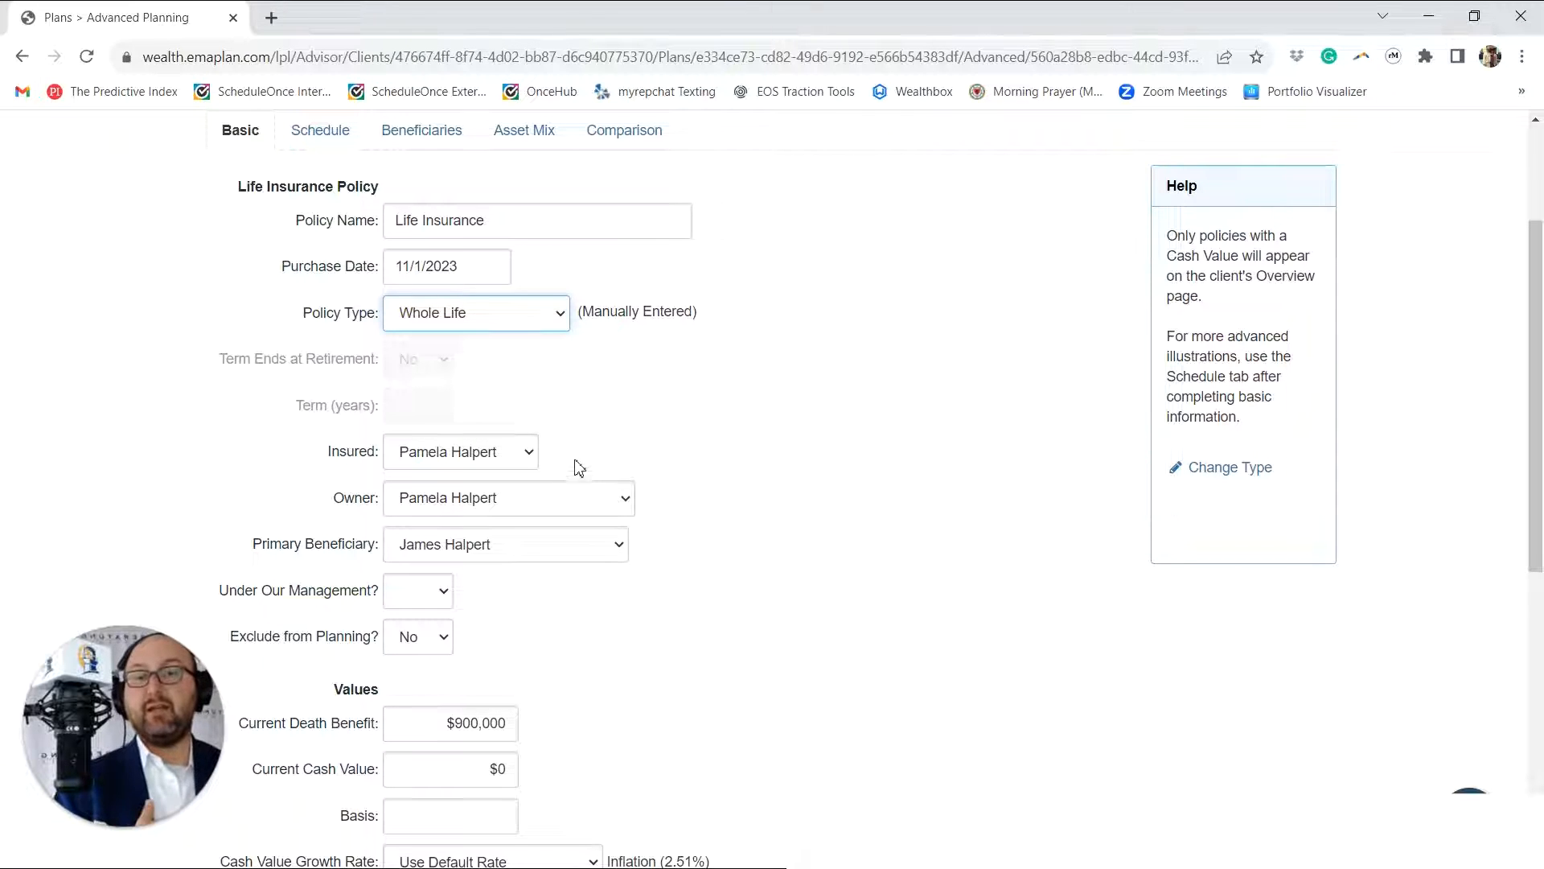
scroll(504, 595, down, 2)
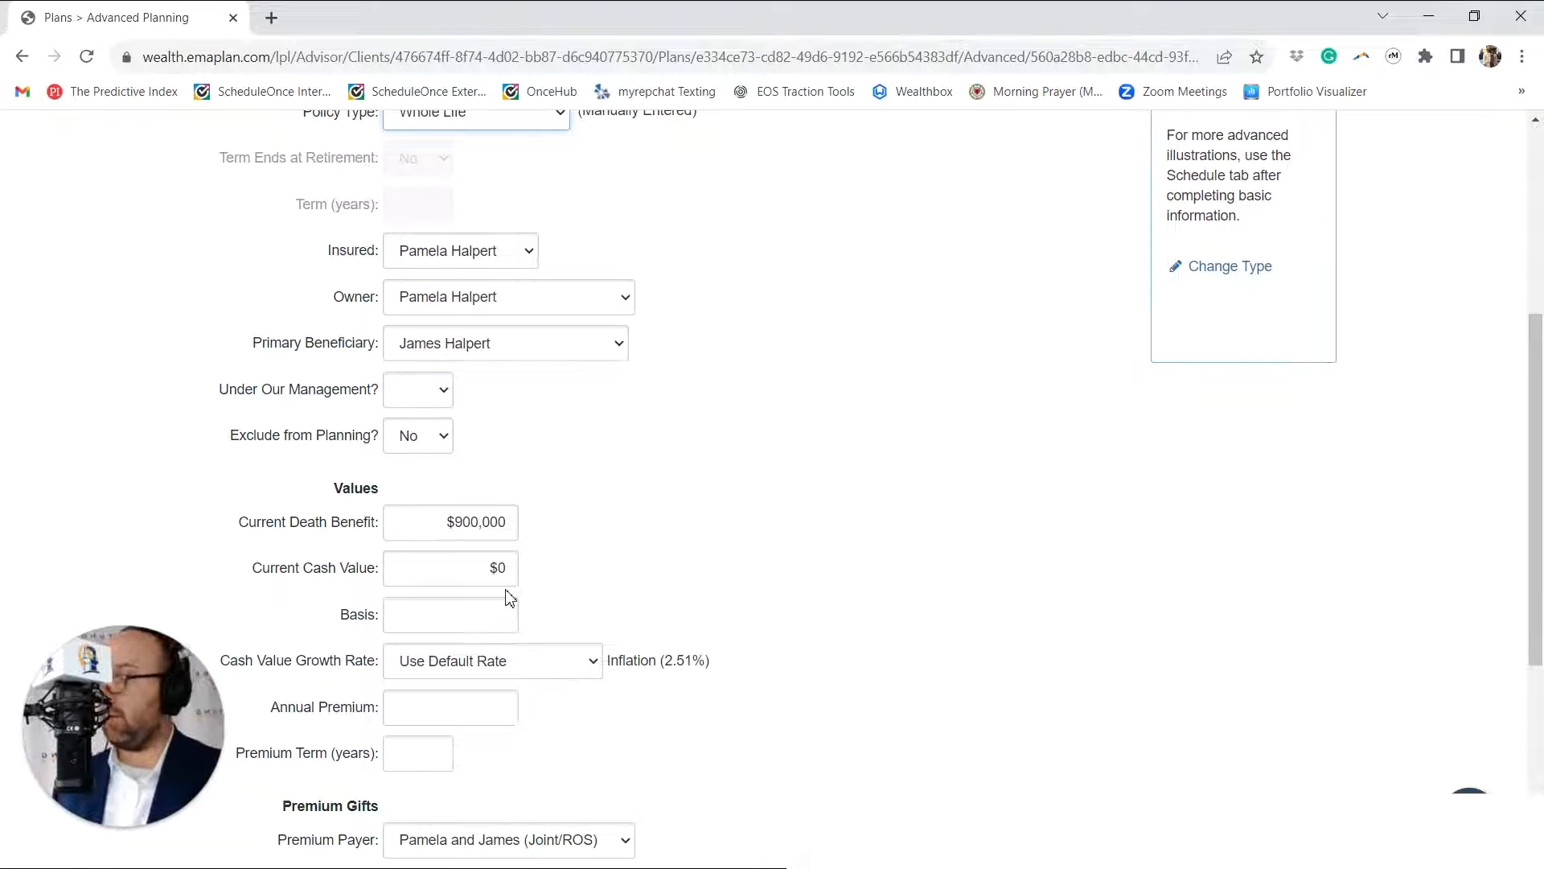
Step: Review the policy's current death benefit, annual premium and premium term fields
click(447, 527)
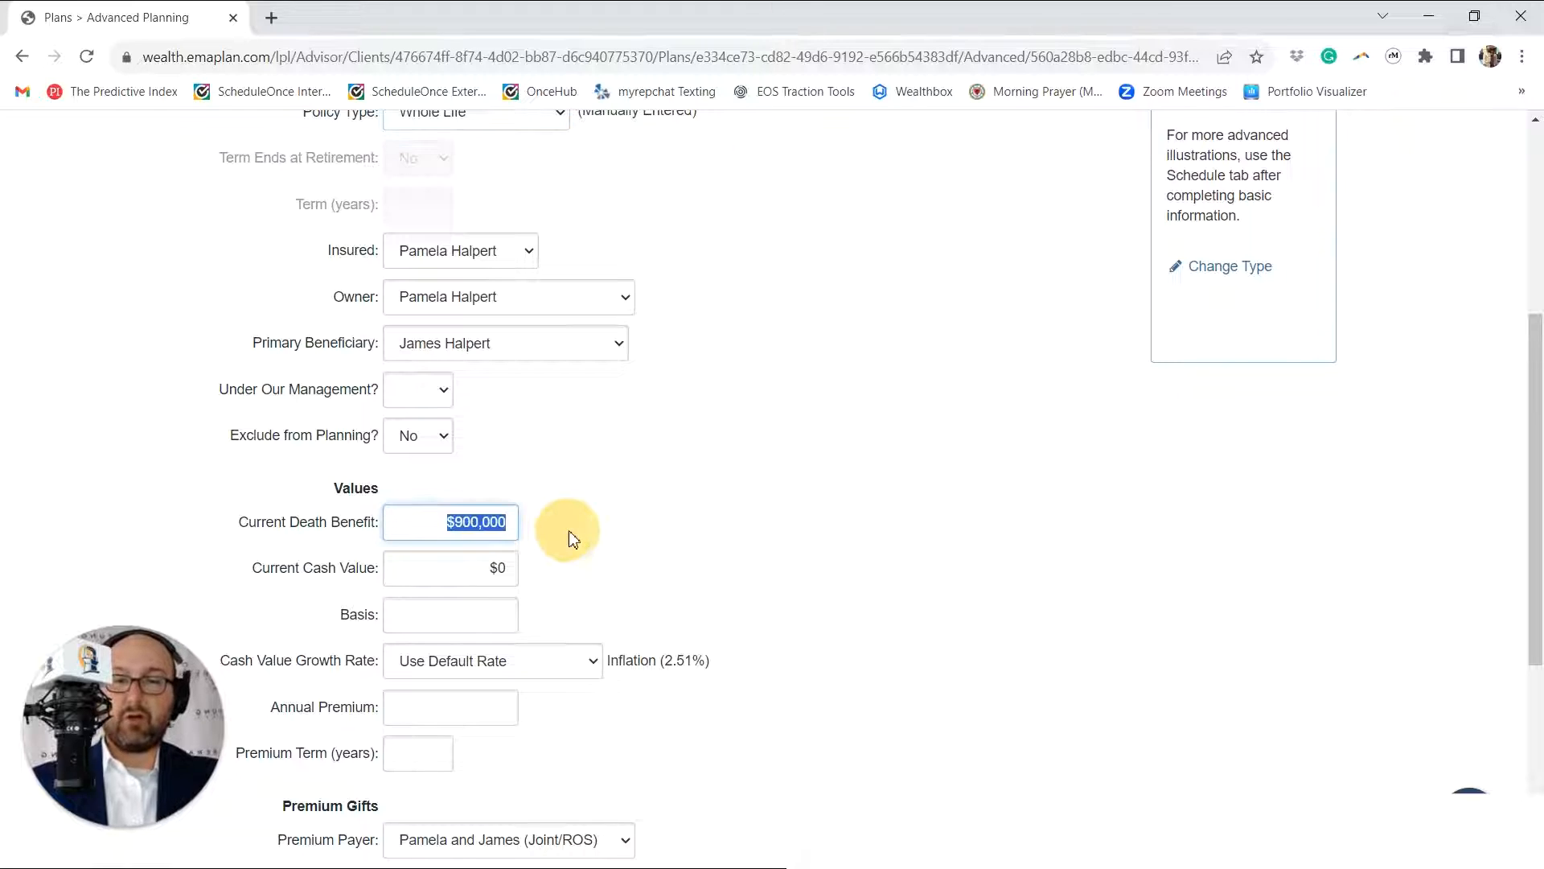
scroll(590, 534, down, 2)
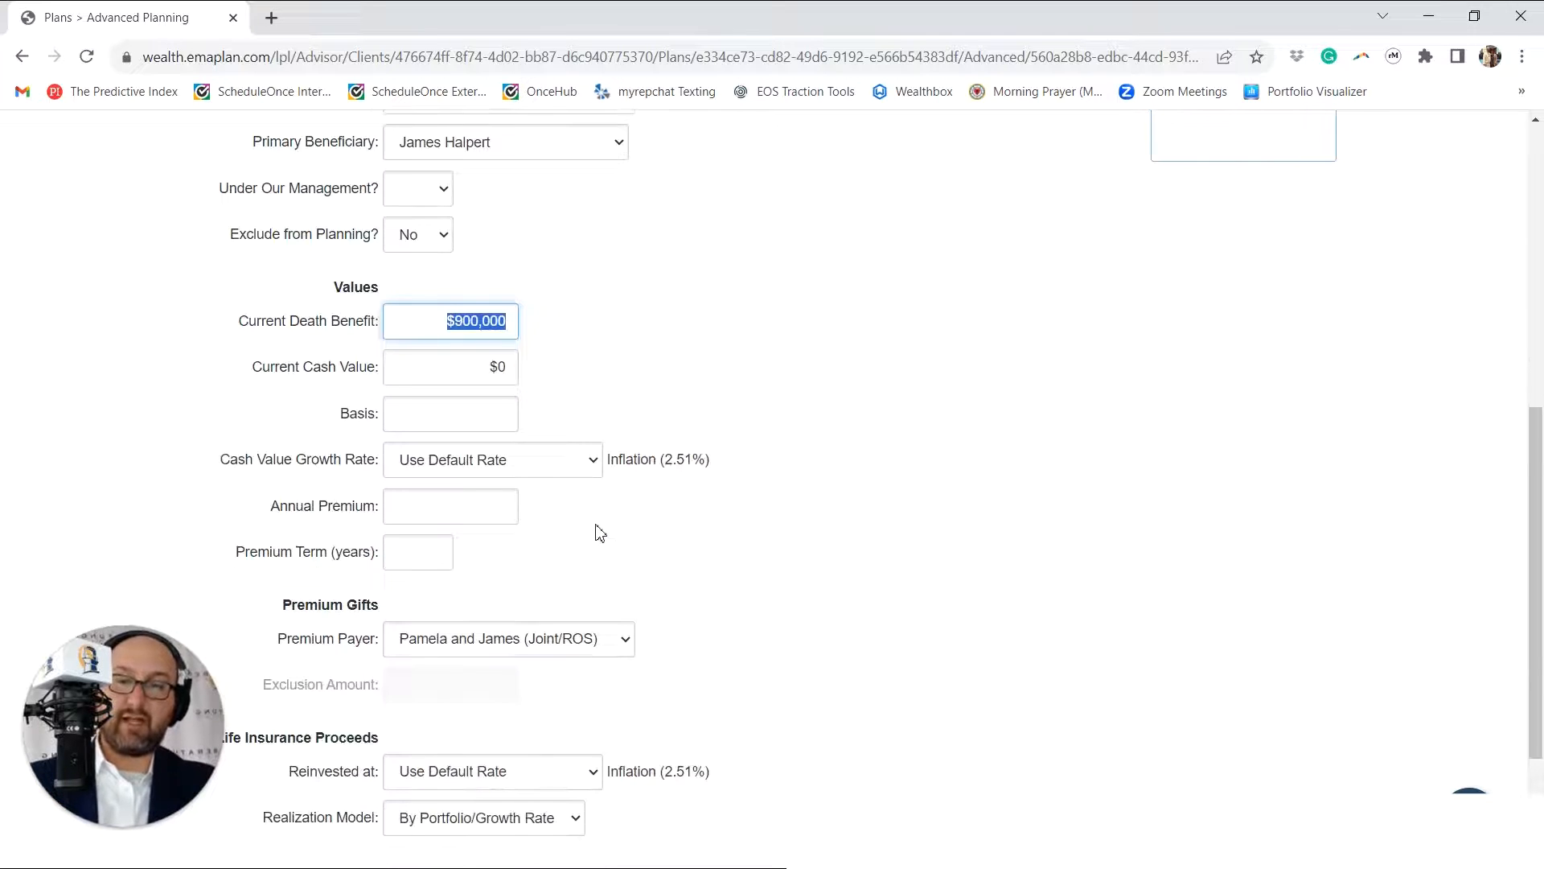
click(426, 515)
click(584, 571)
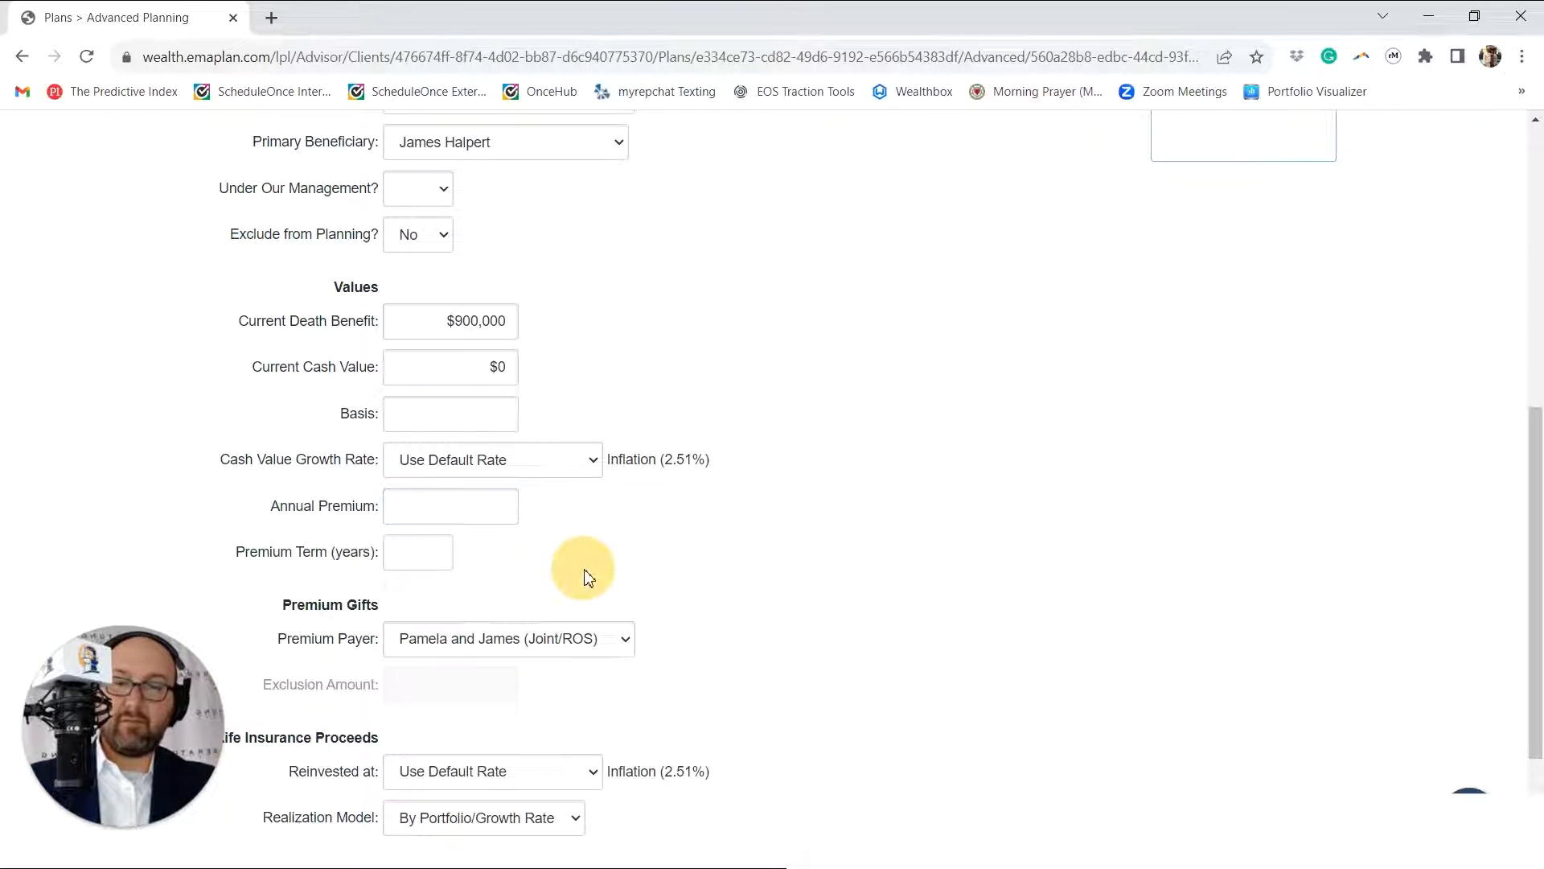
scroll(481, 597, up, 1)
click(447, 650)
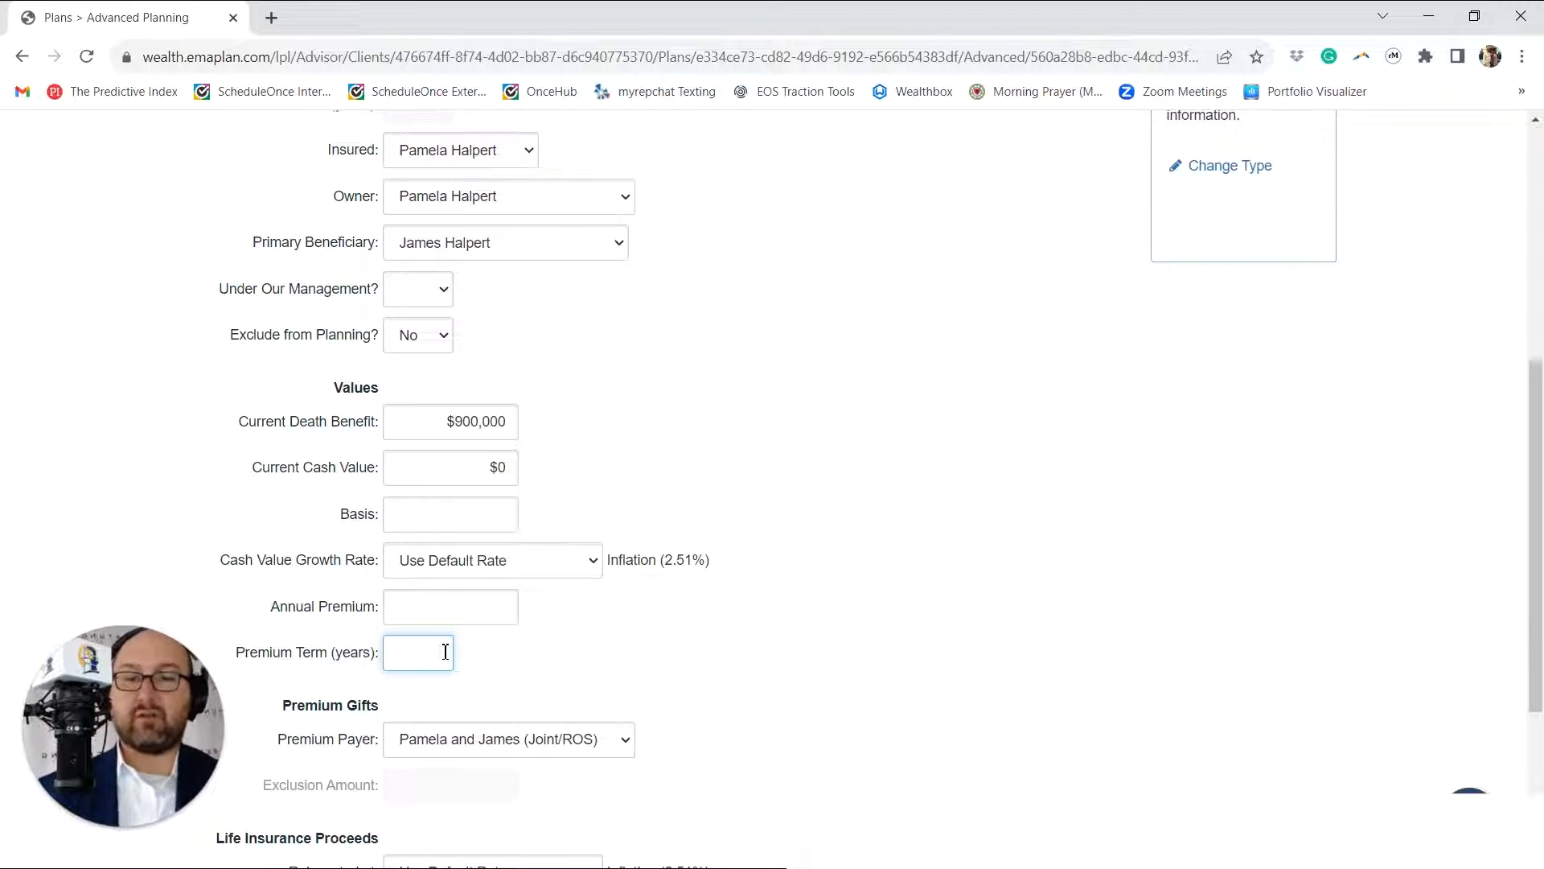
Step: Return to the Decision Center and check the life insurance techniques saved at the end of the plan's technique list
scroll(772, 599, up, 5)
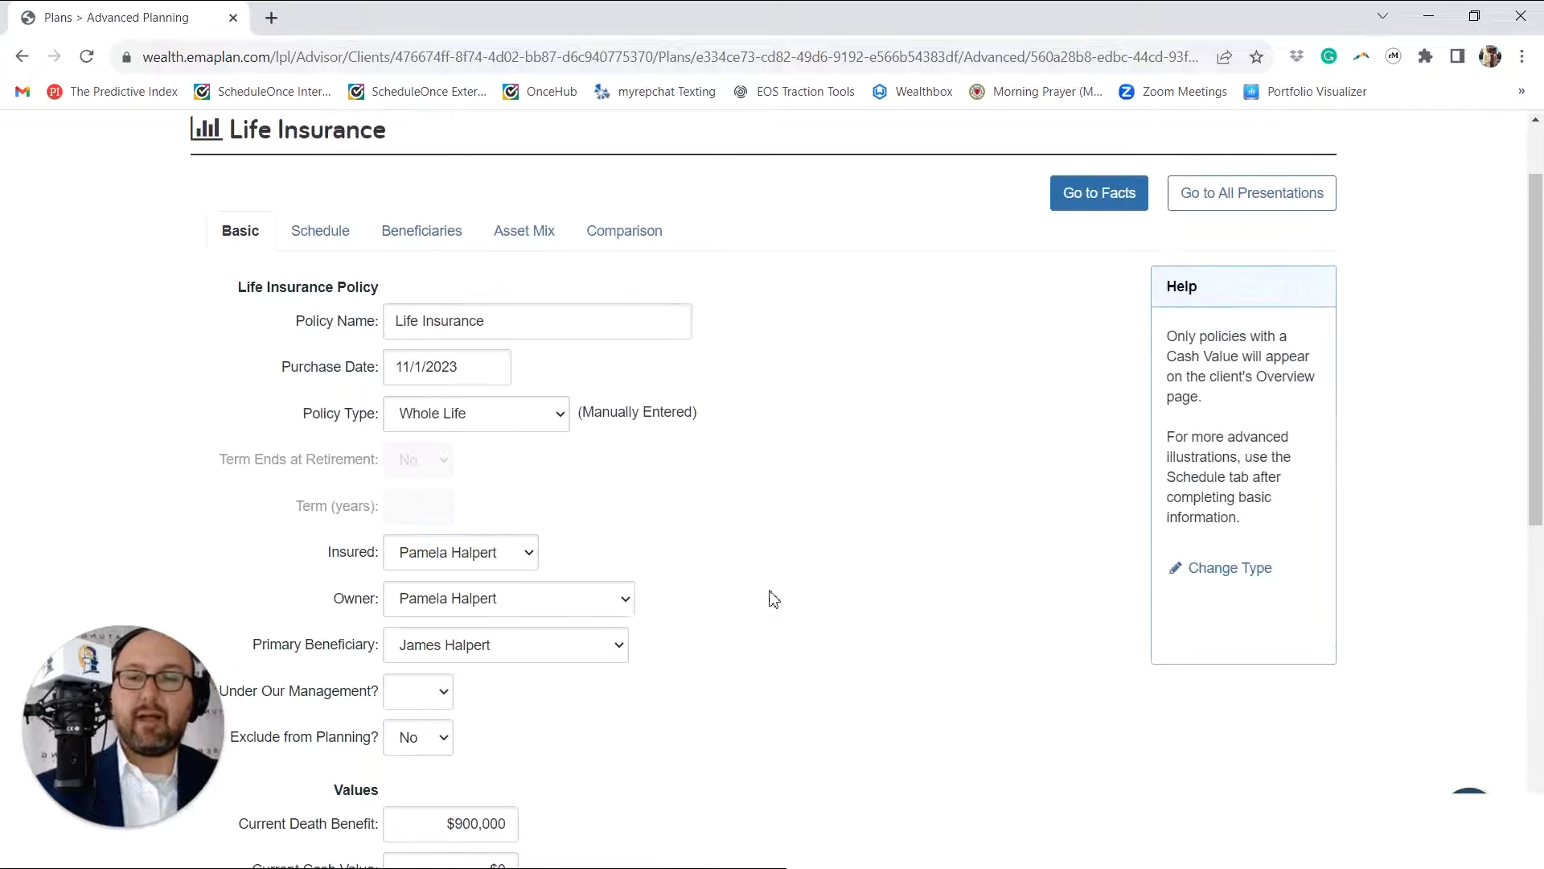
scroll(586, 505, up, 1)
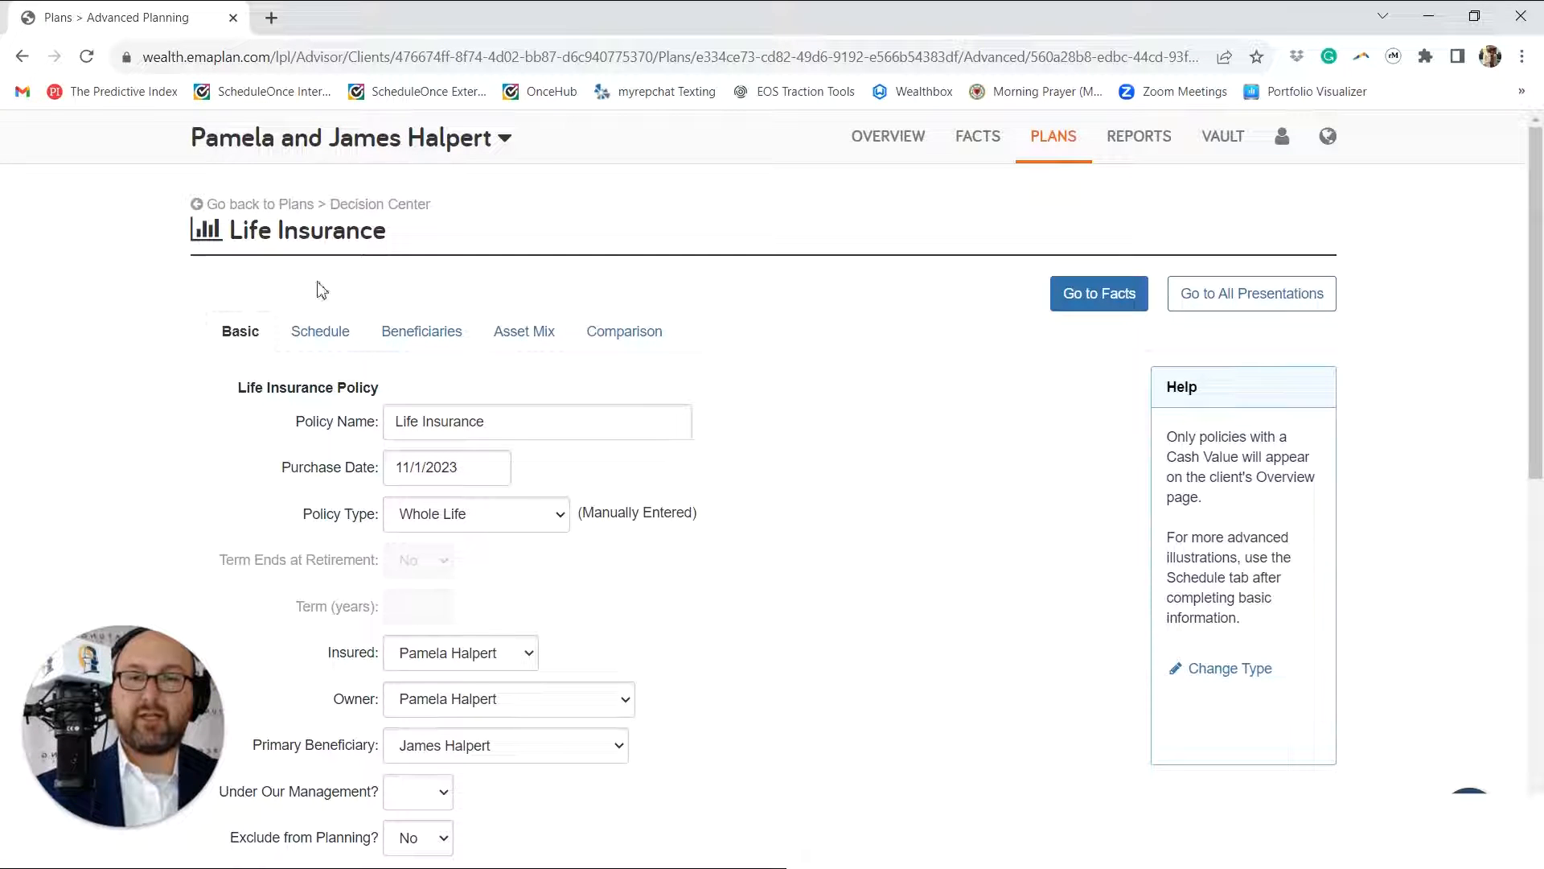
click(242, 207)
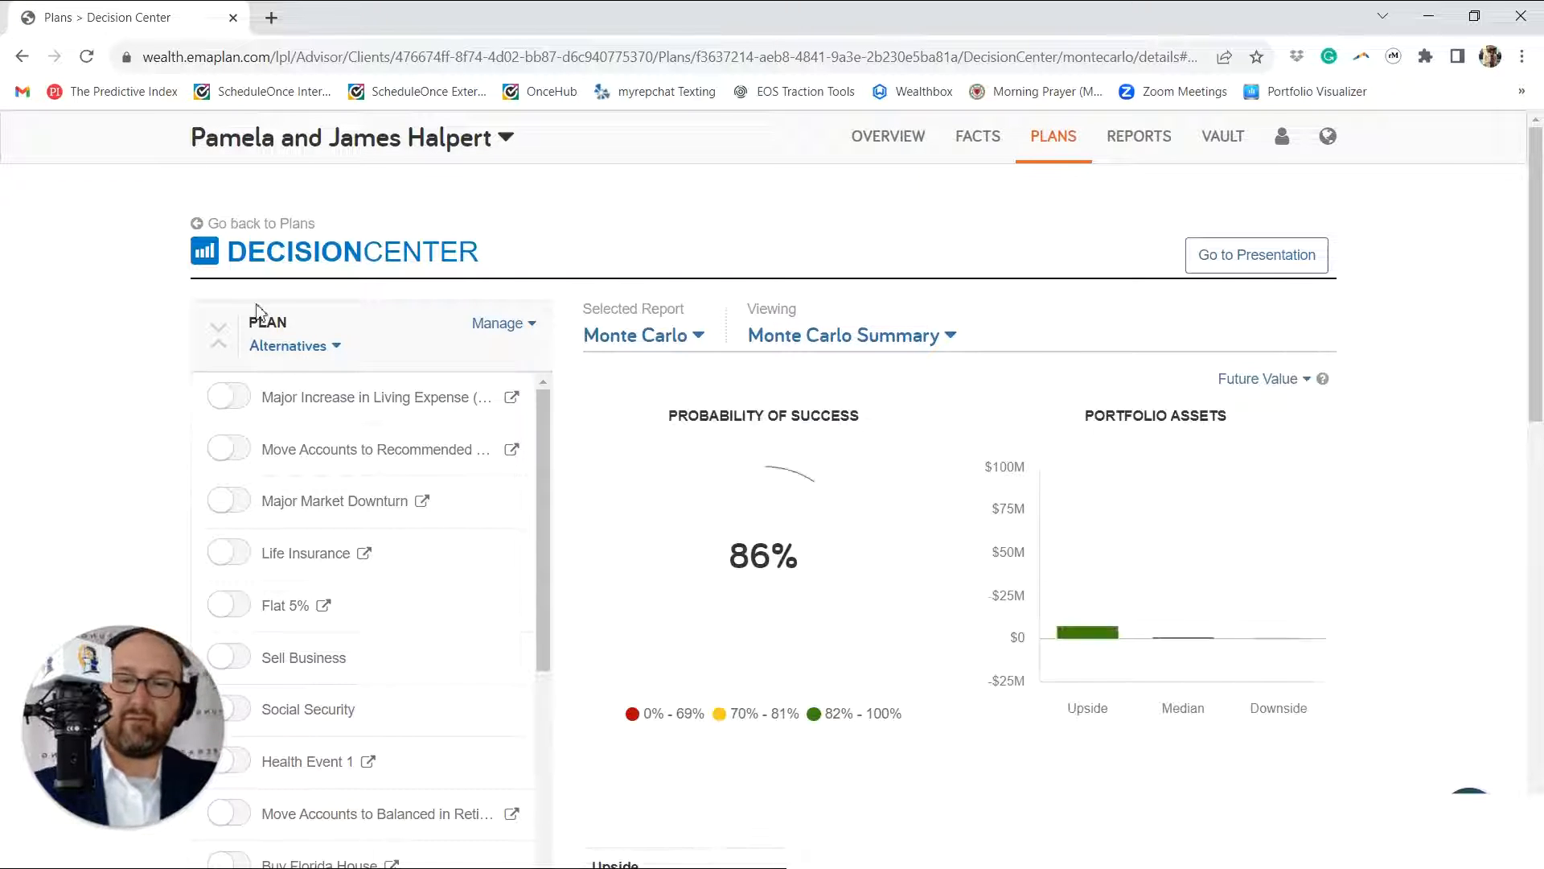
scroll(312, 413, down, 1)
scroll(311, 413, down, 5)
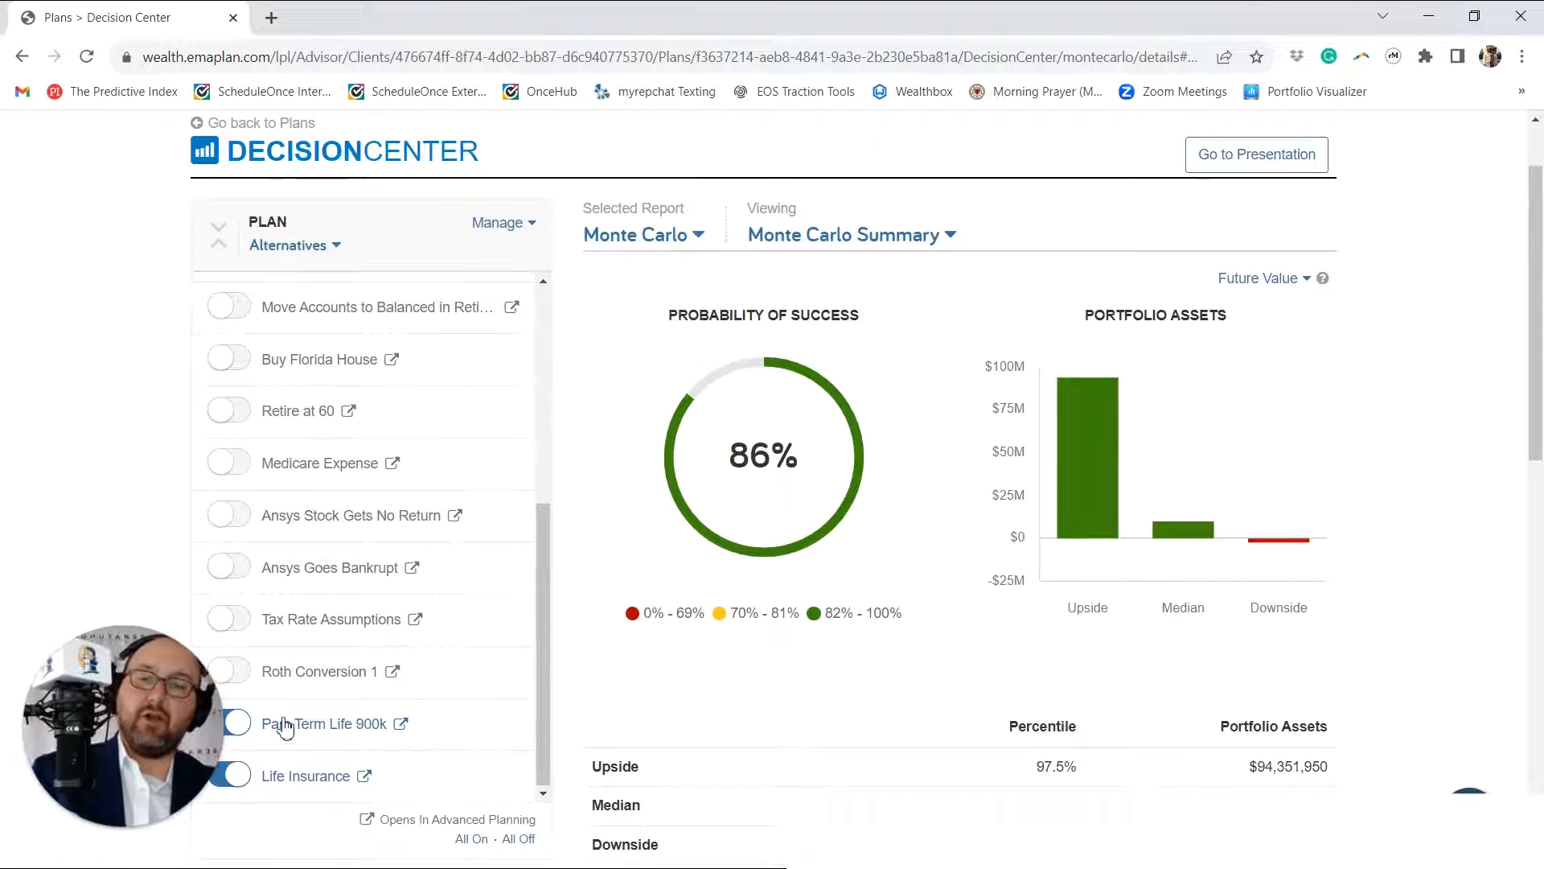
scroll(275, 717, up, 1)
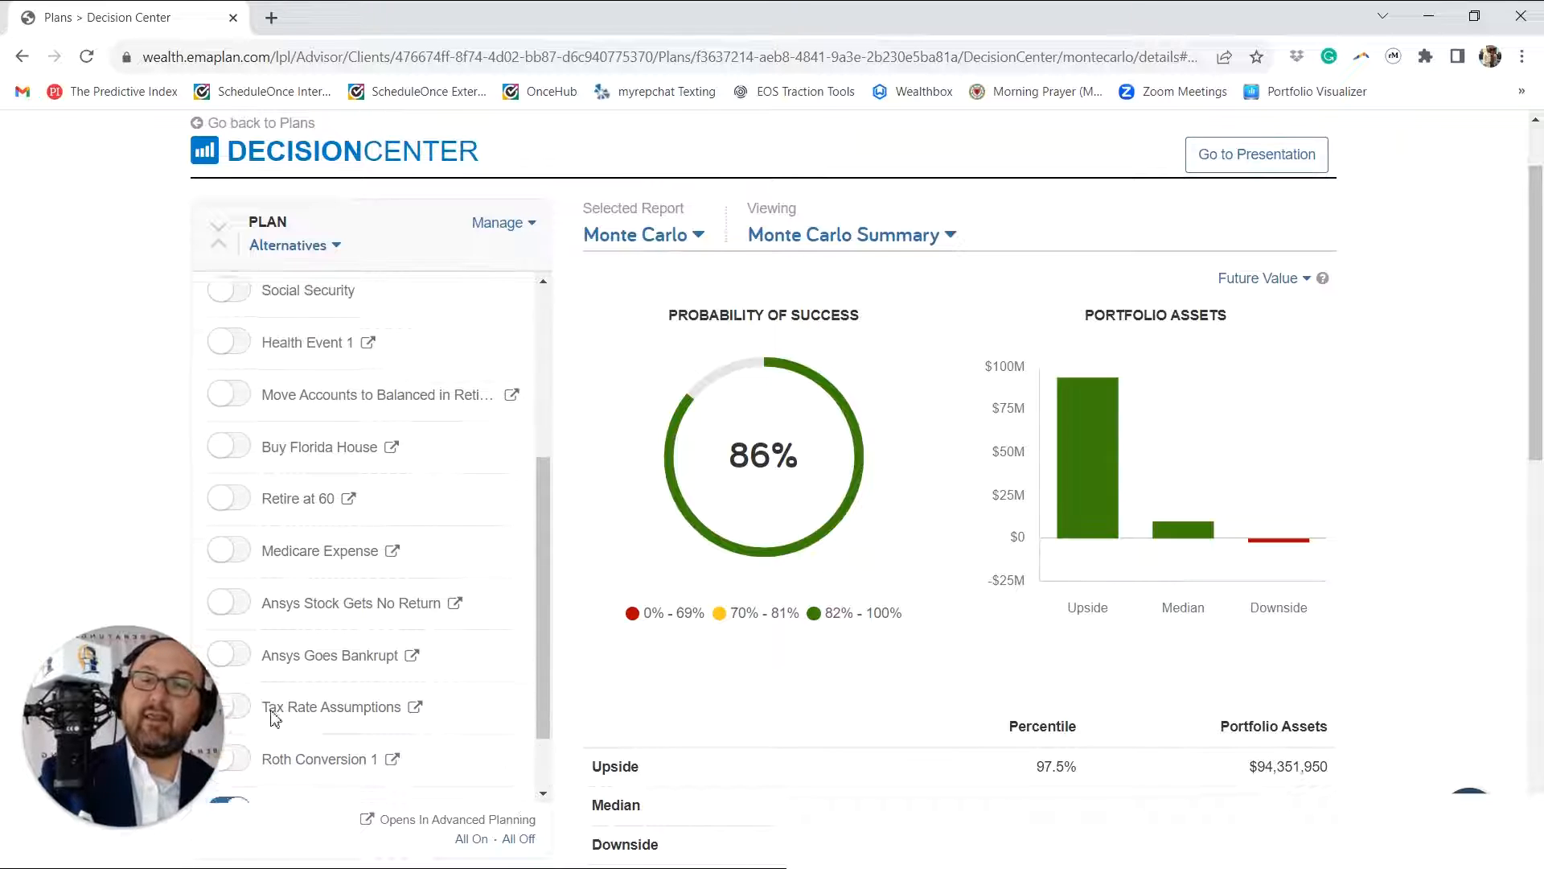
scroll(274, 717, down, 4)
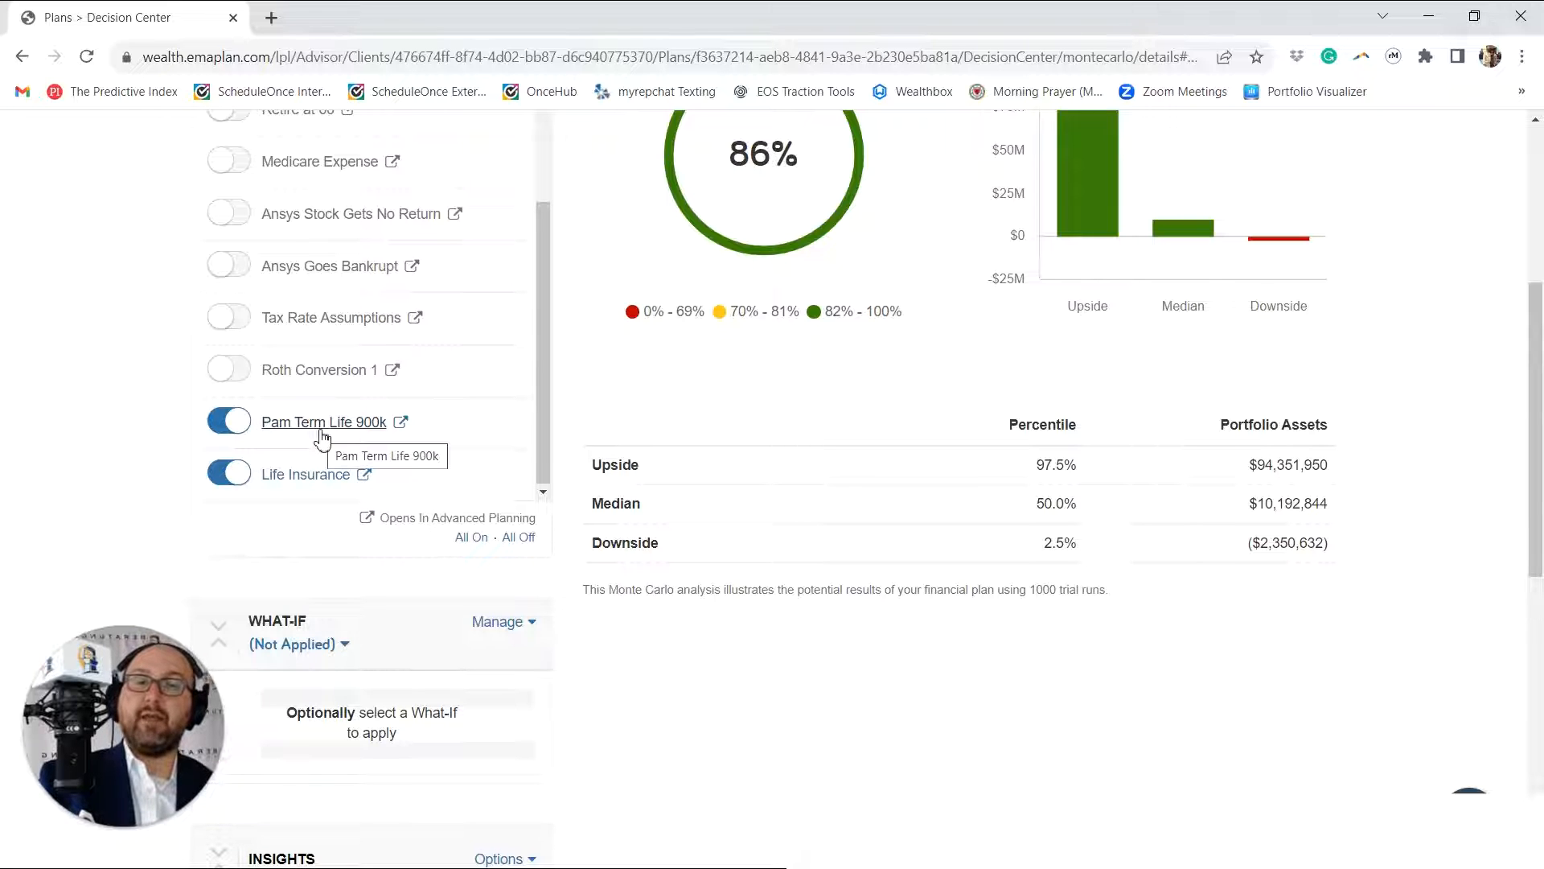
Step: Apply the Premature Death - Client What-If, review its Retirement/Death Assumptions in Advanced Planning, and return to the Decision Center
scroll(322, 438, down, 1)
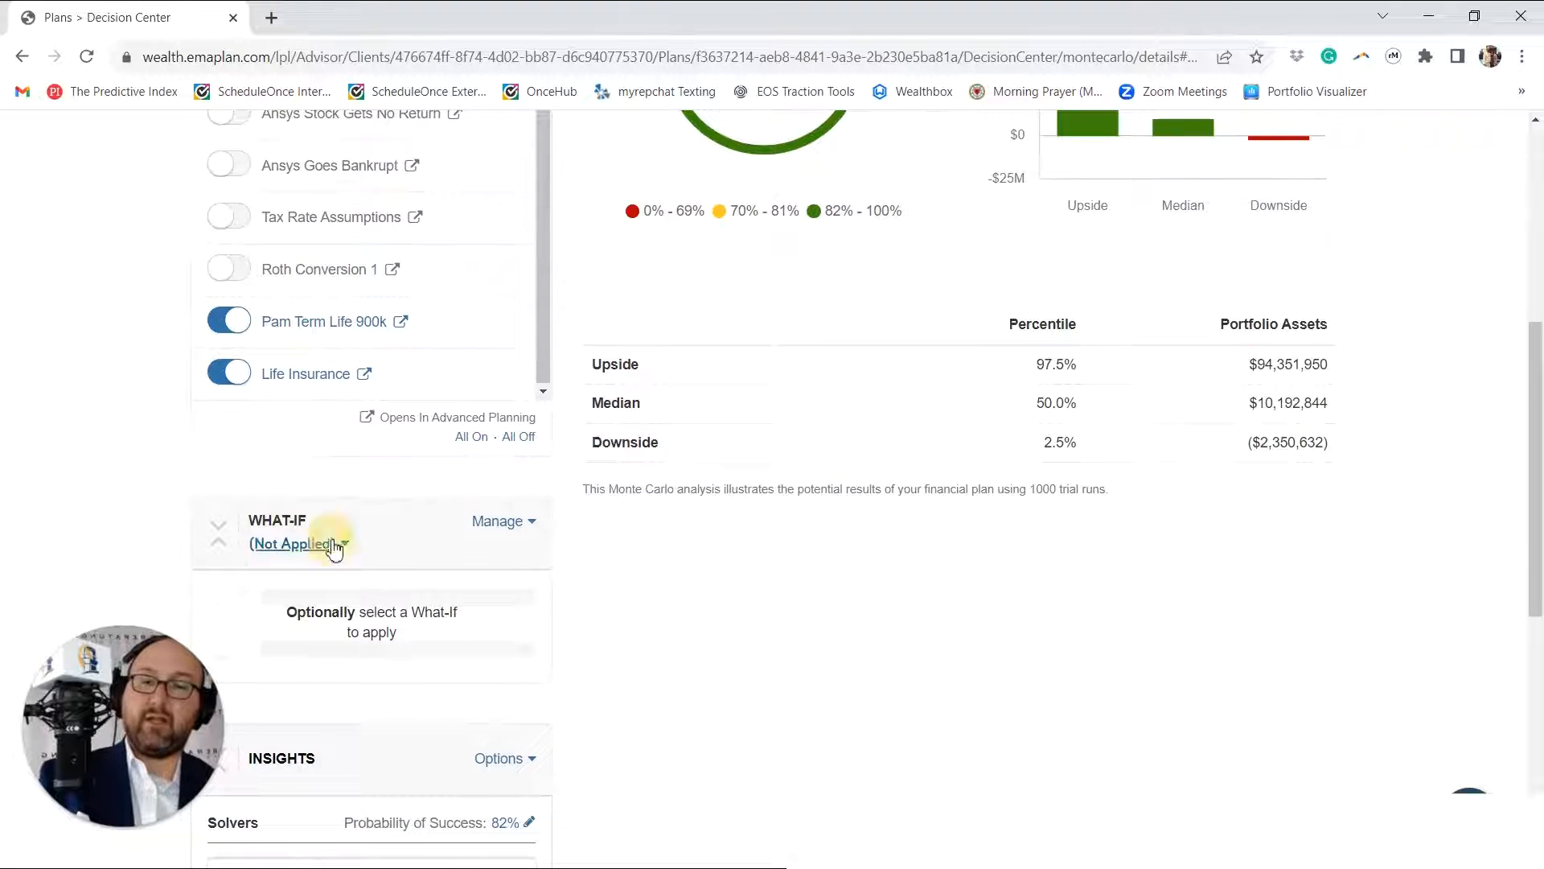
click(330, 544)
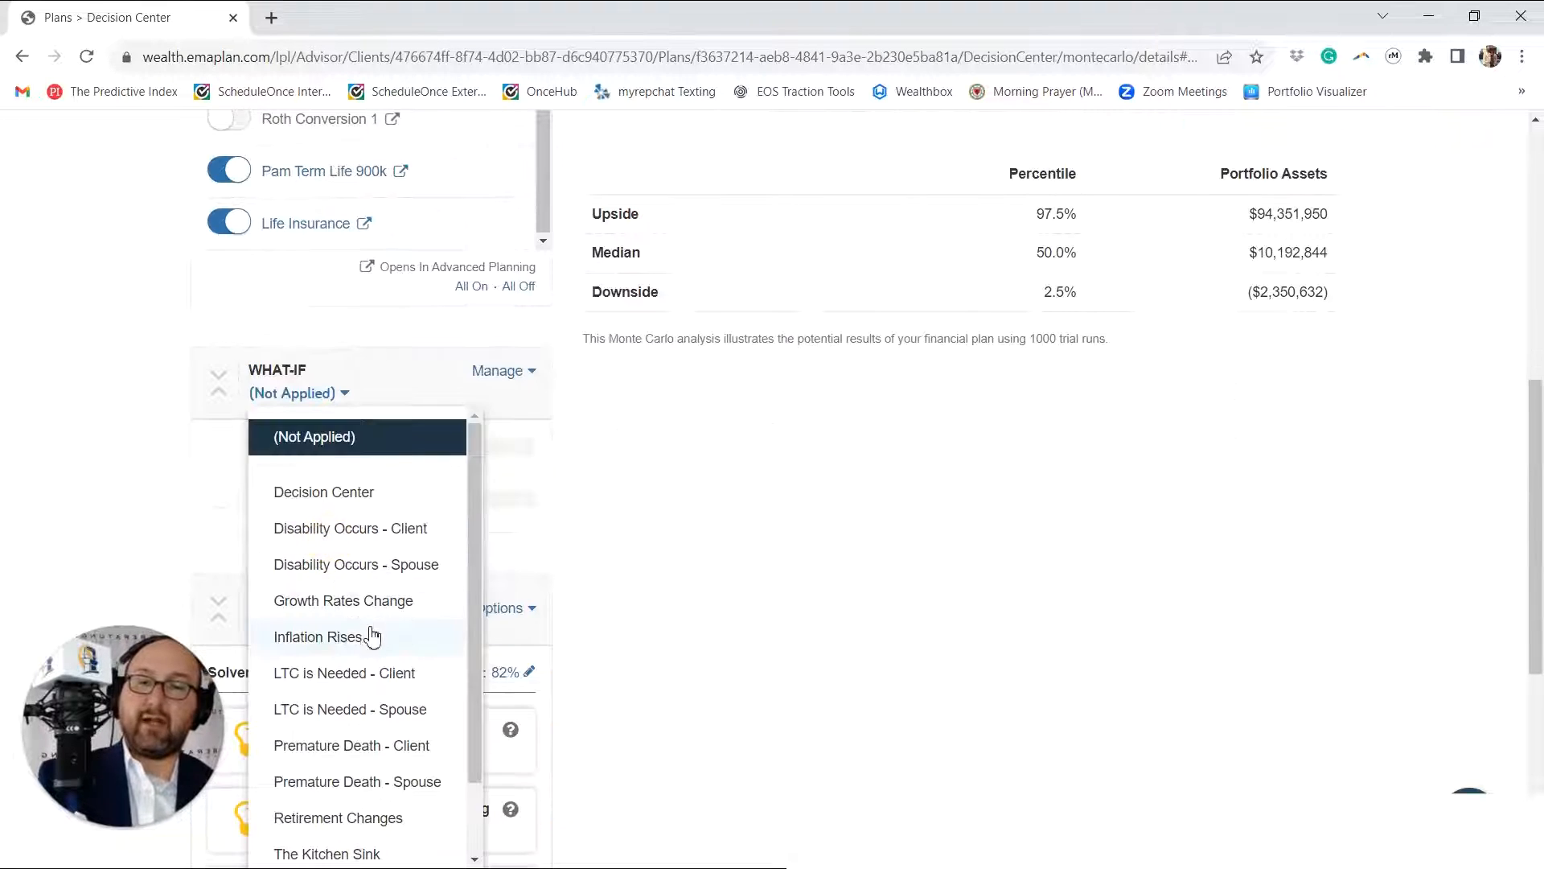
click(362, 748)
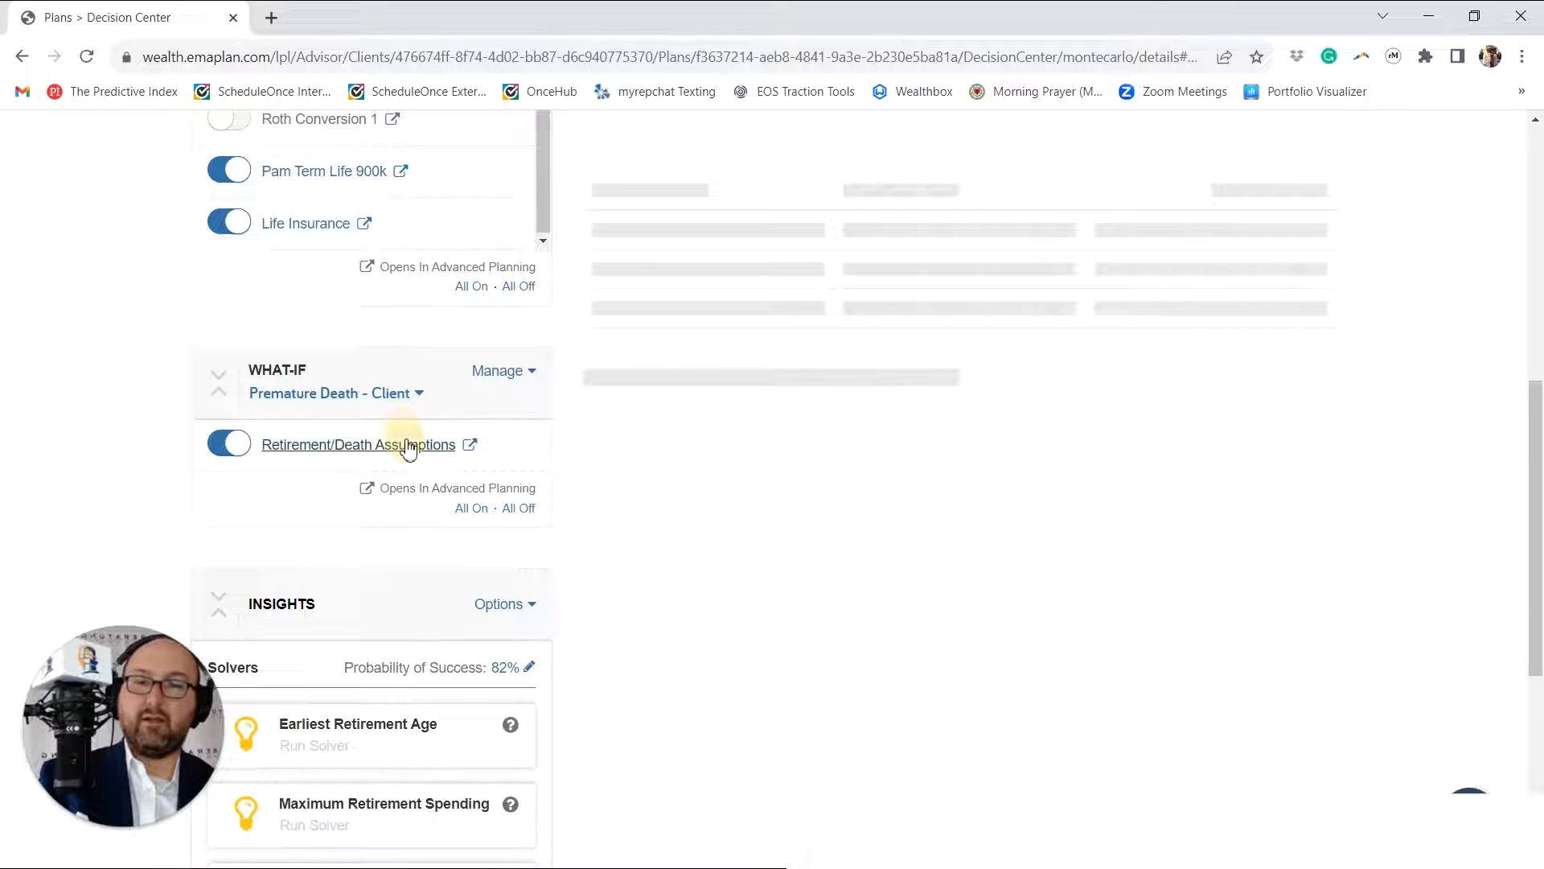
scroll(995, 465, down, 3)
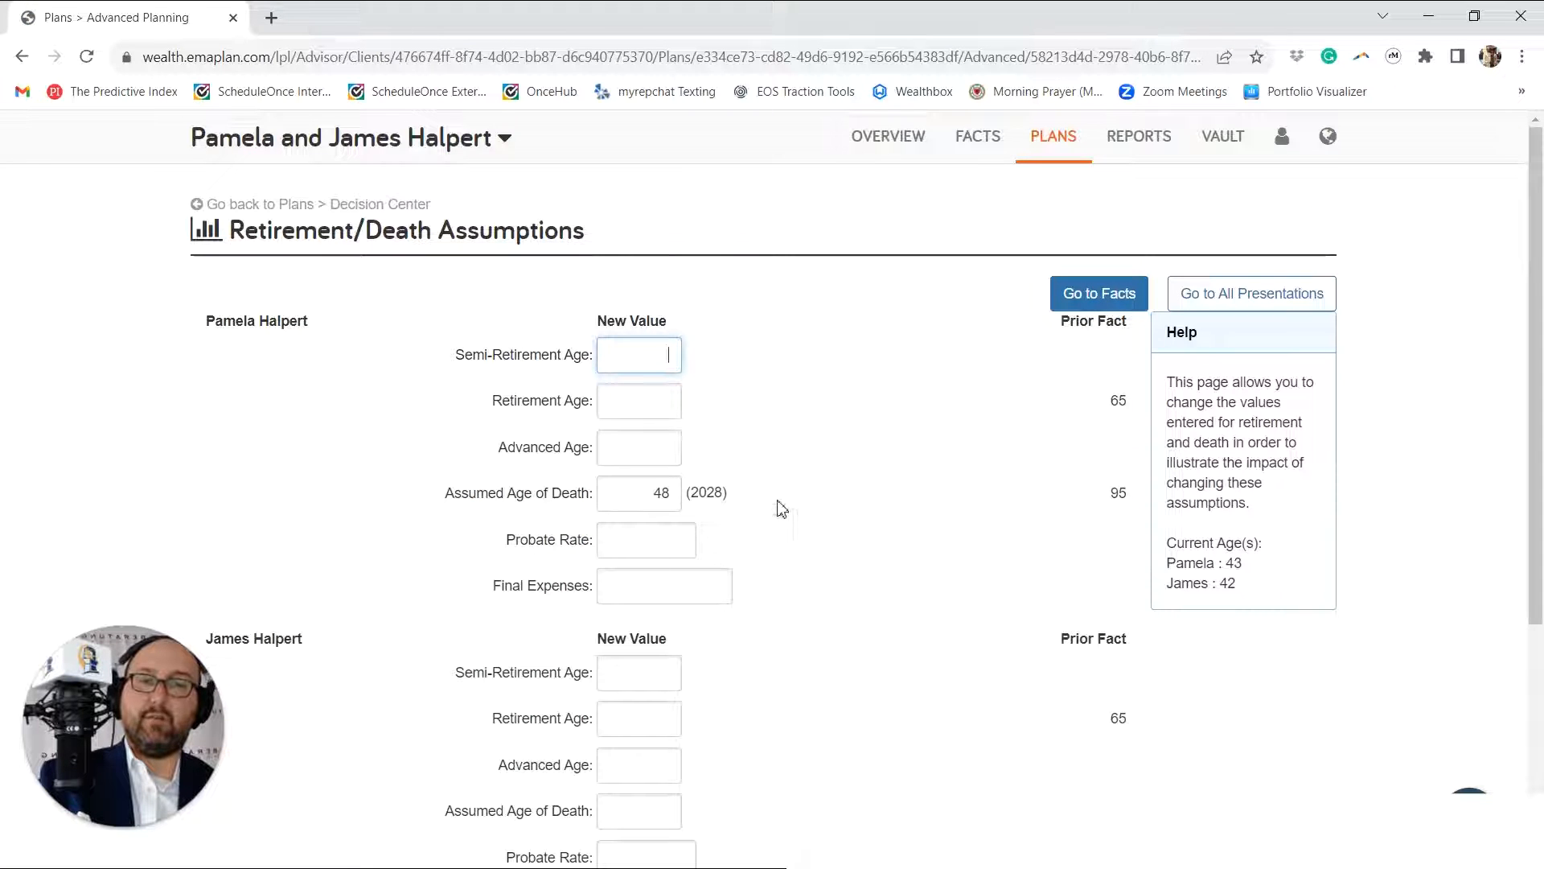
click(310, 204)
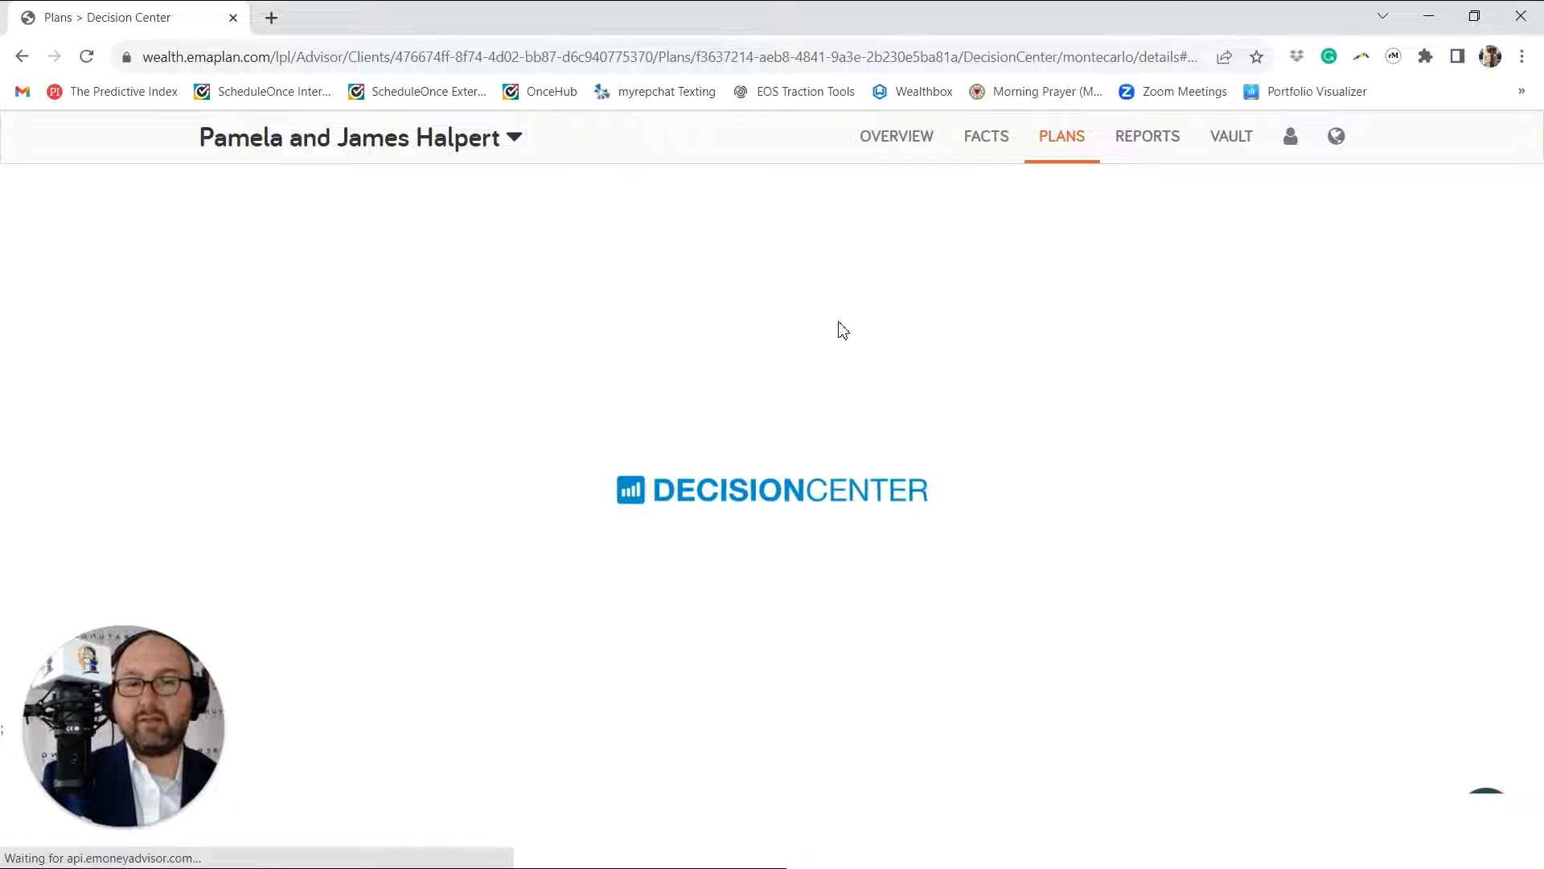
Step: Review the list of all What-Ifs, open the name of Premature Death - Client for editing, and close the list without renaming it
scroll(665, 442, down, 3)
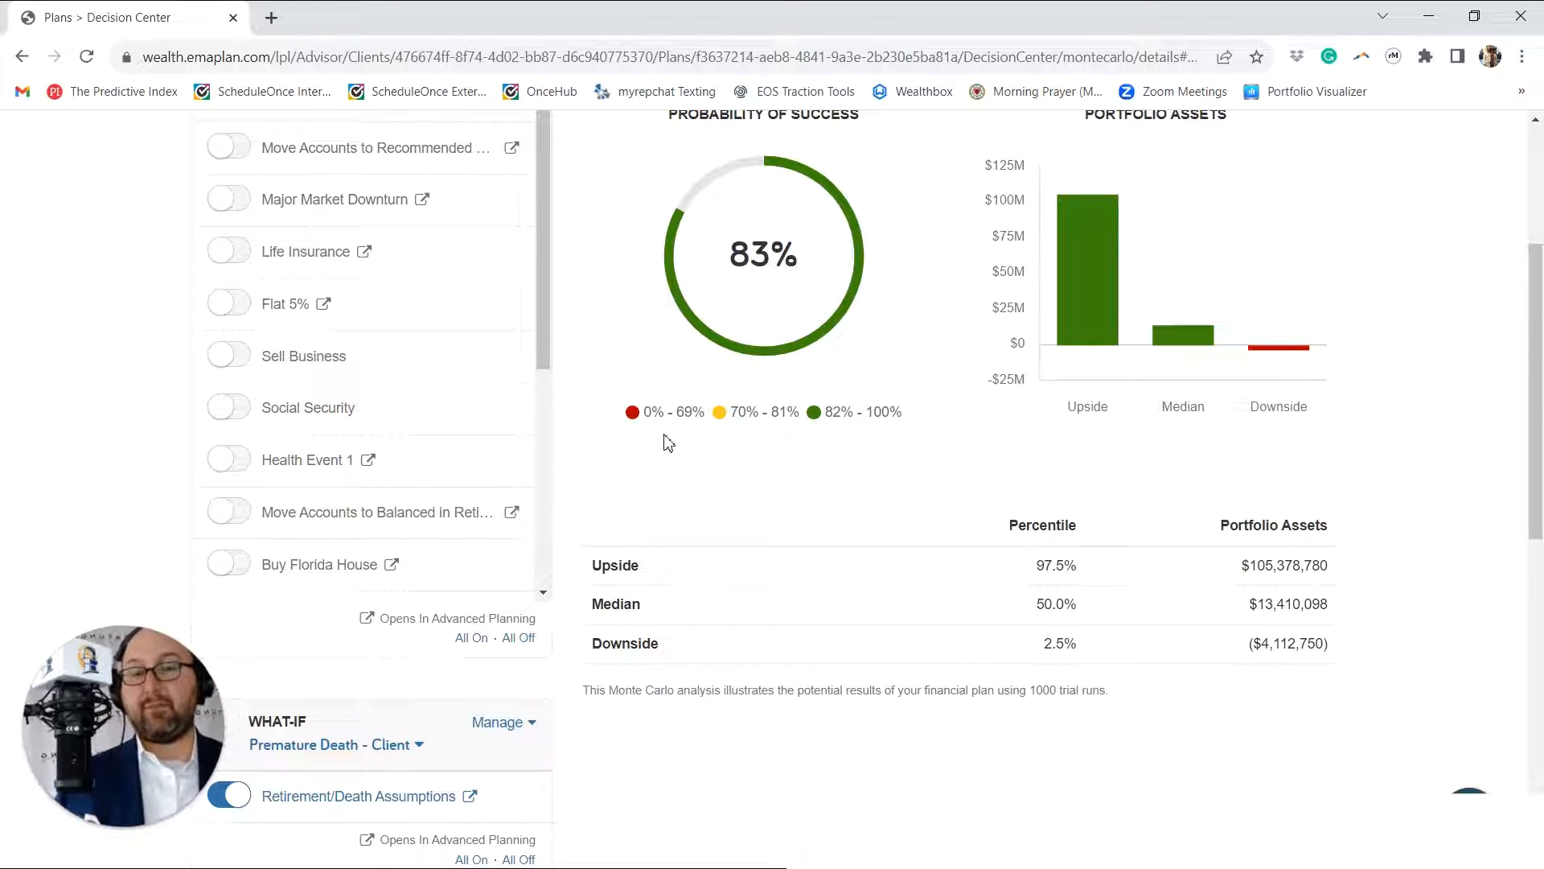
scroll(464, 557, down, 3)
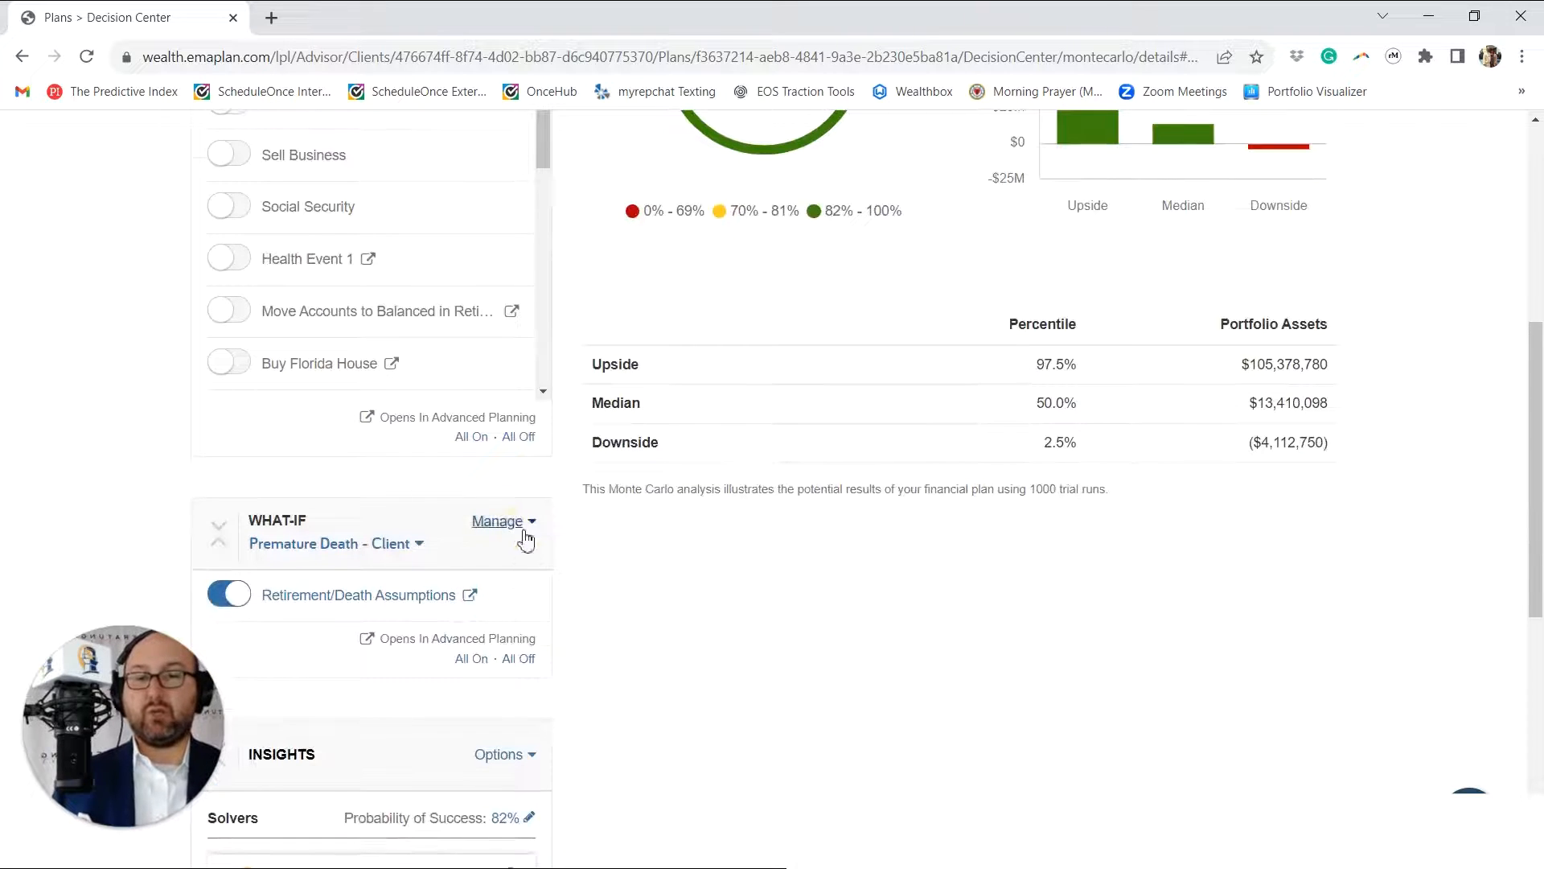
click(524, 523)
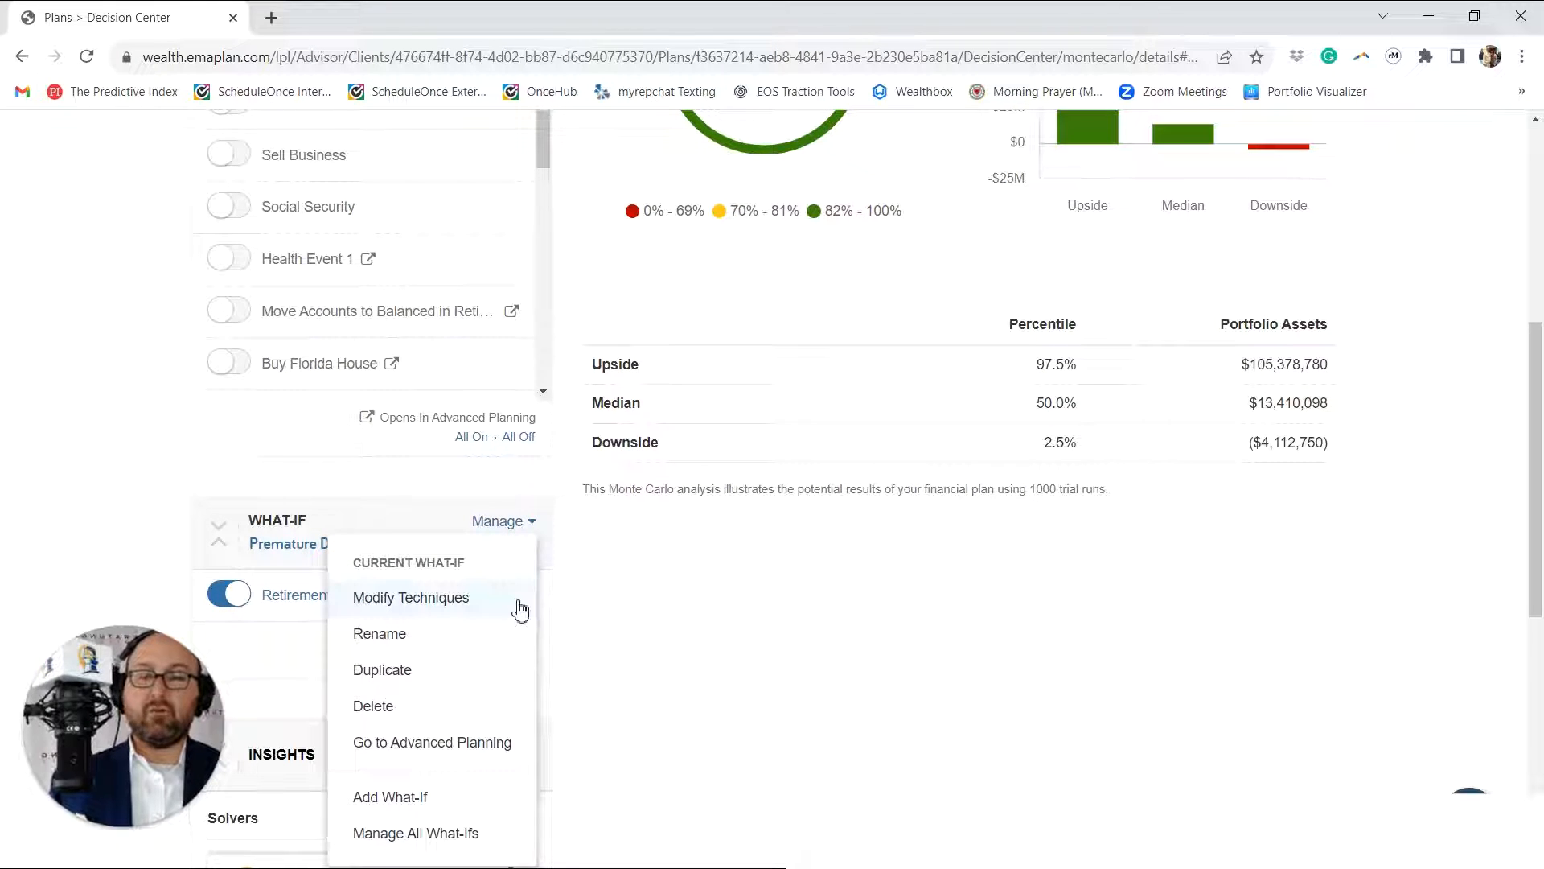
scroll(508, 654, down, 1)
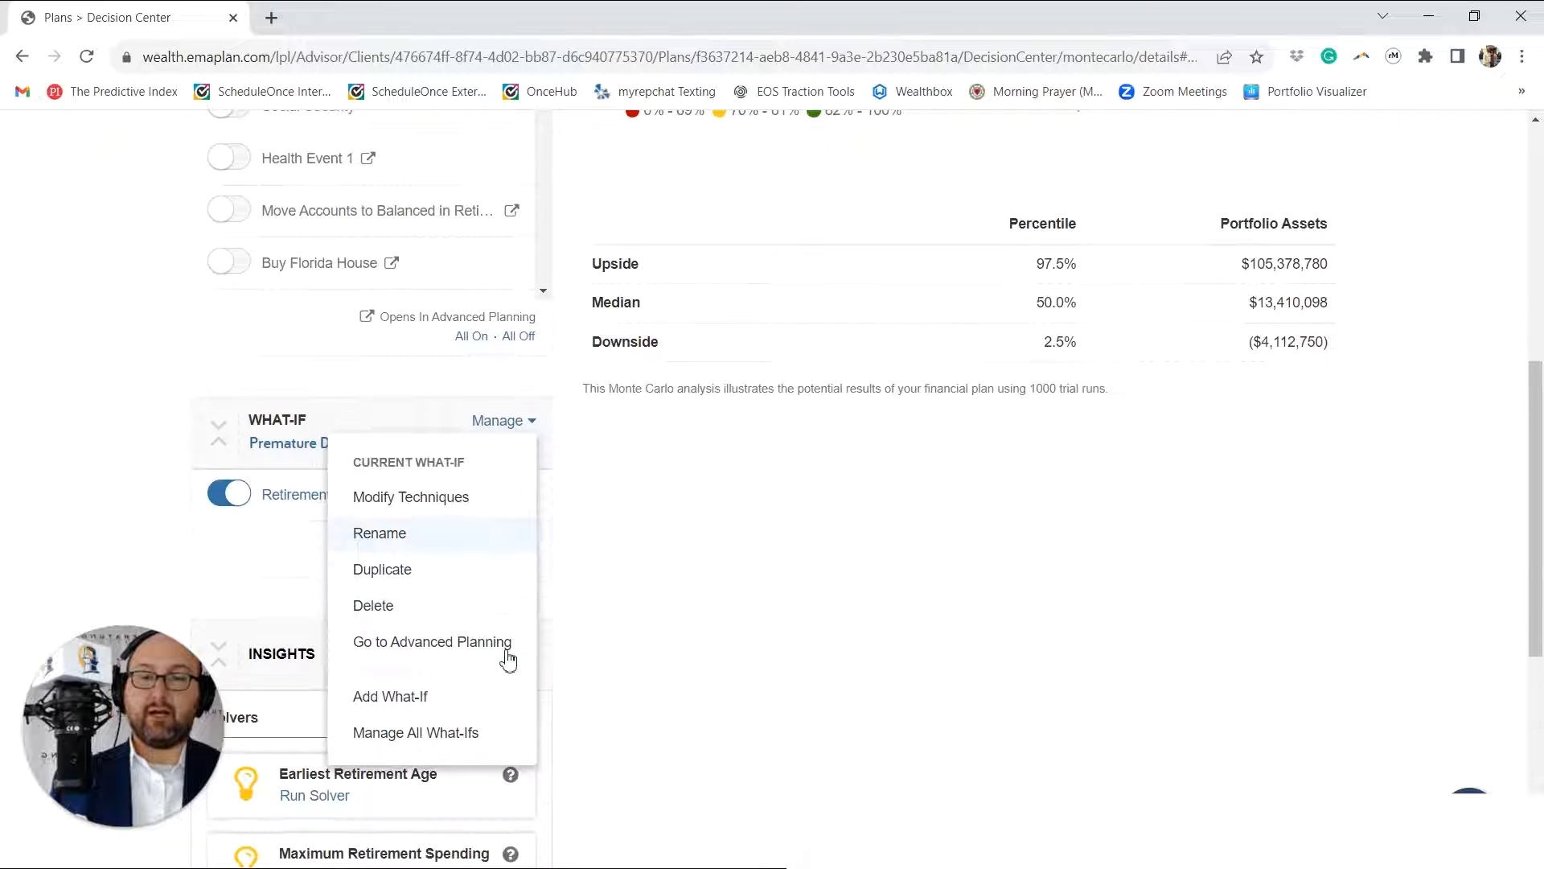
click(471, 733)
scroll(641, 331, down, 2)
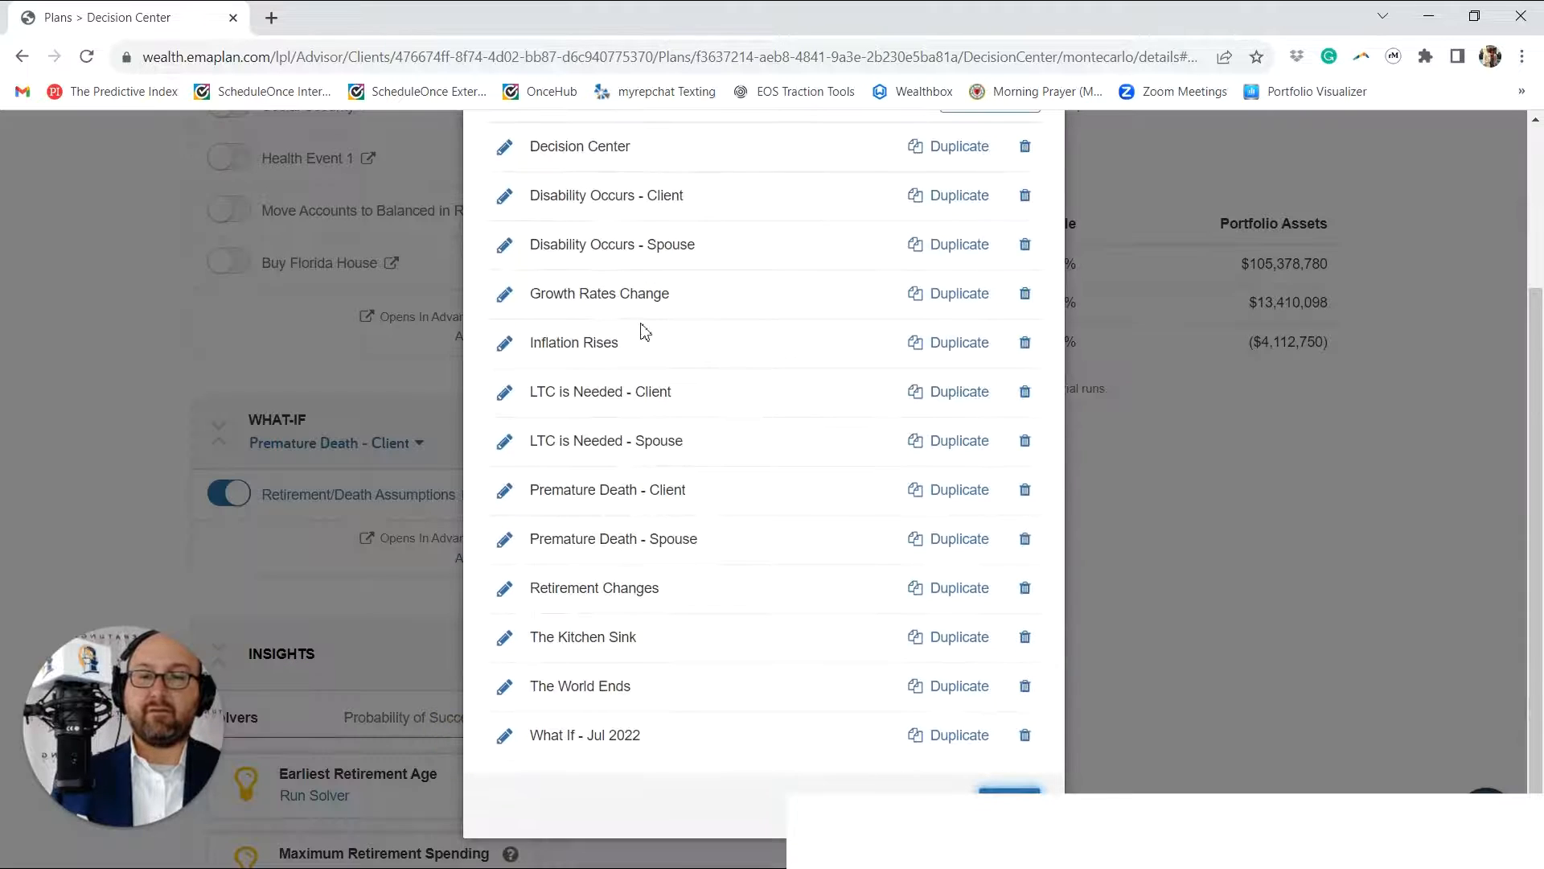
scroll(595, 374, up, 1)
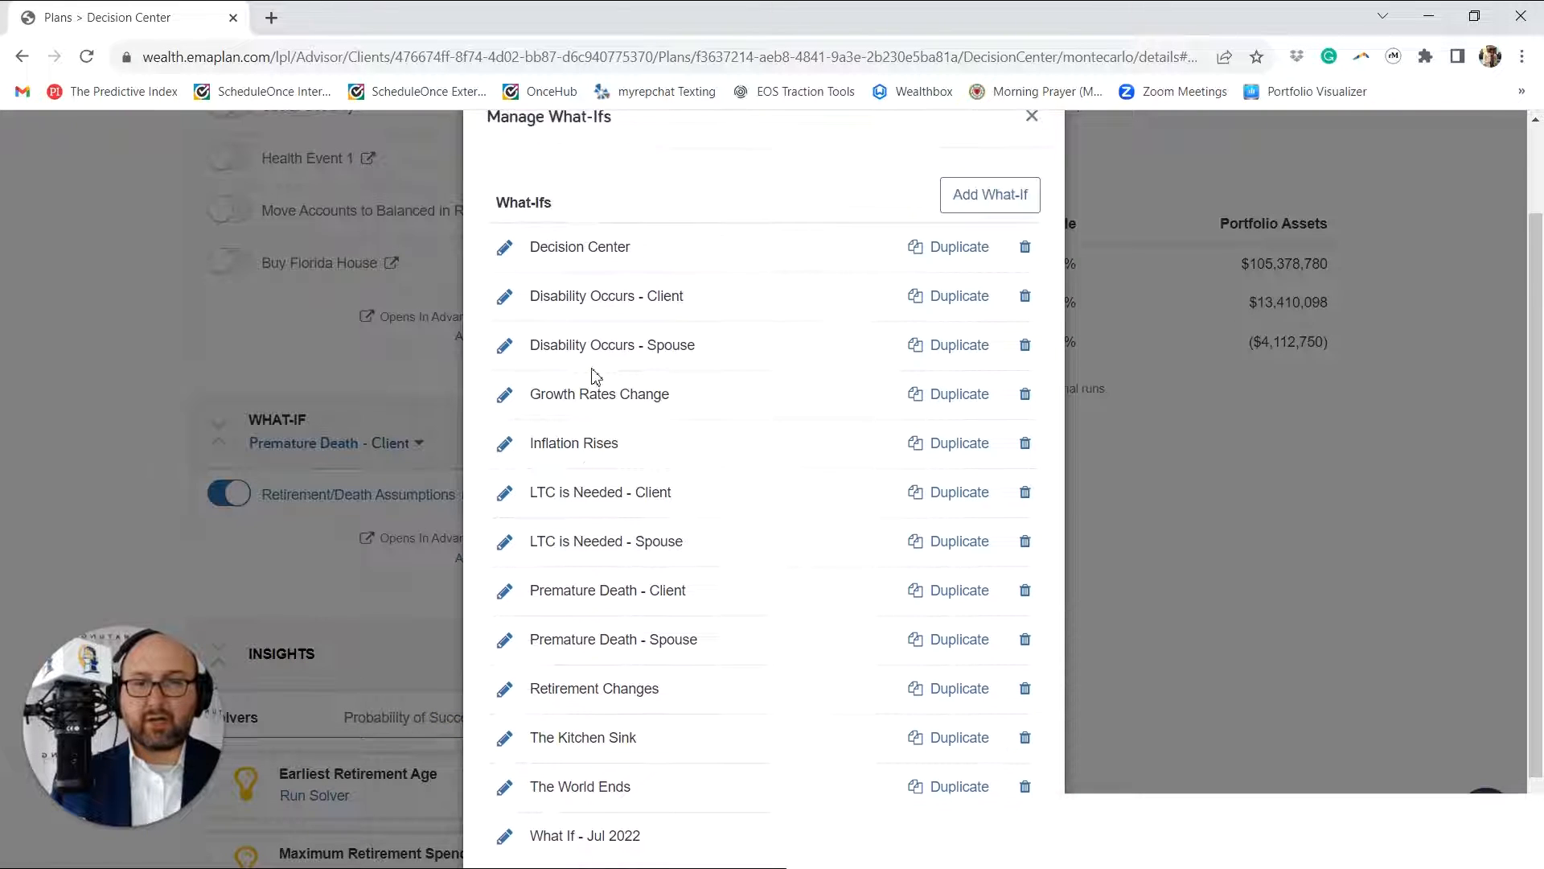
click(504, 592)
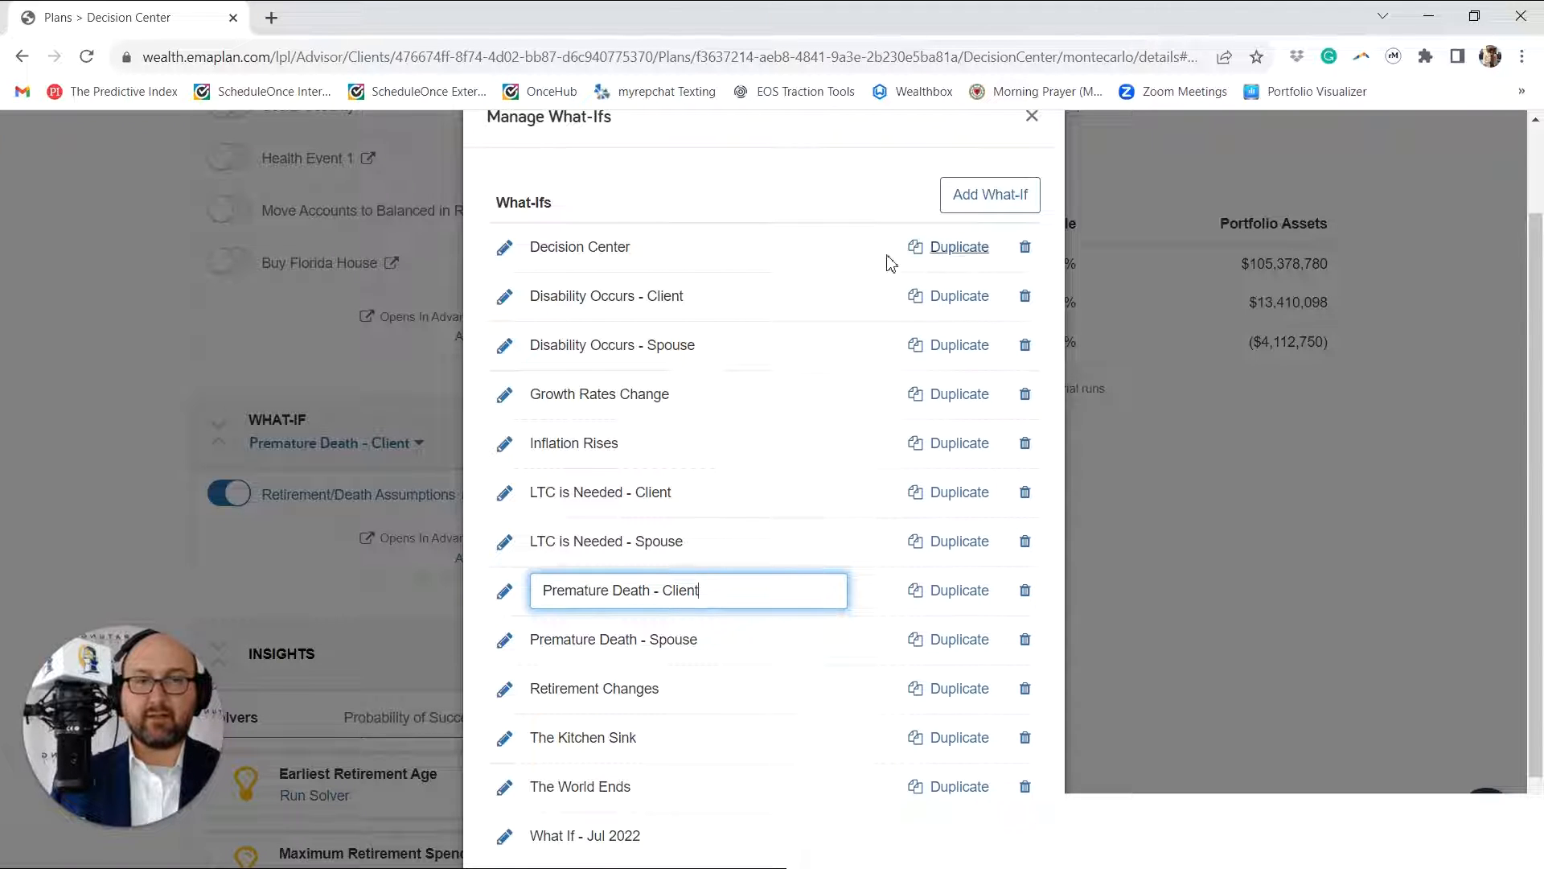
scroll(861, 279, down, 1)
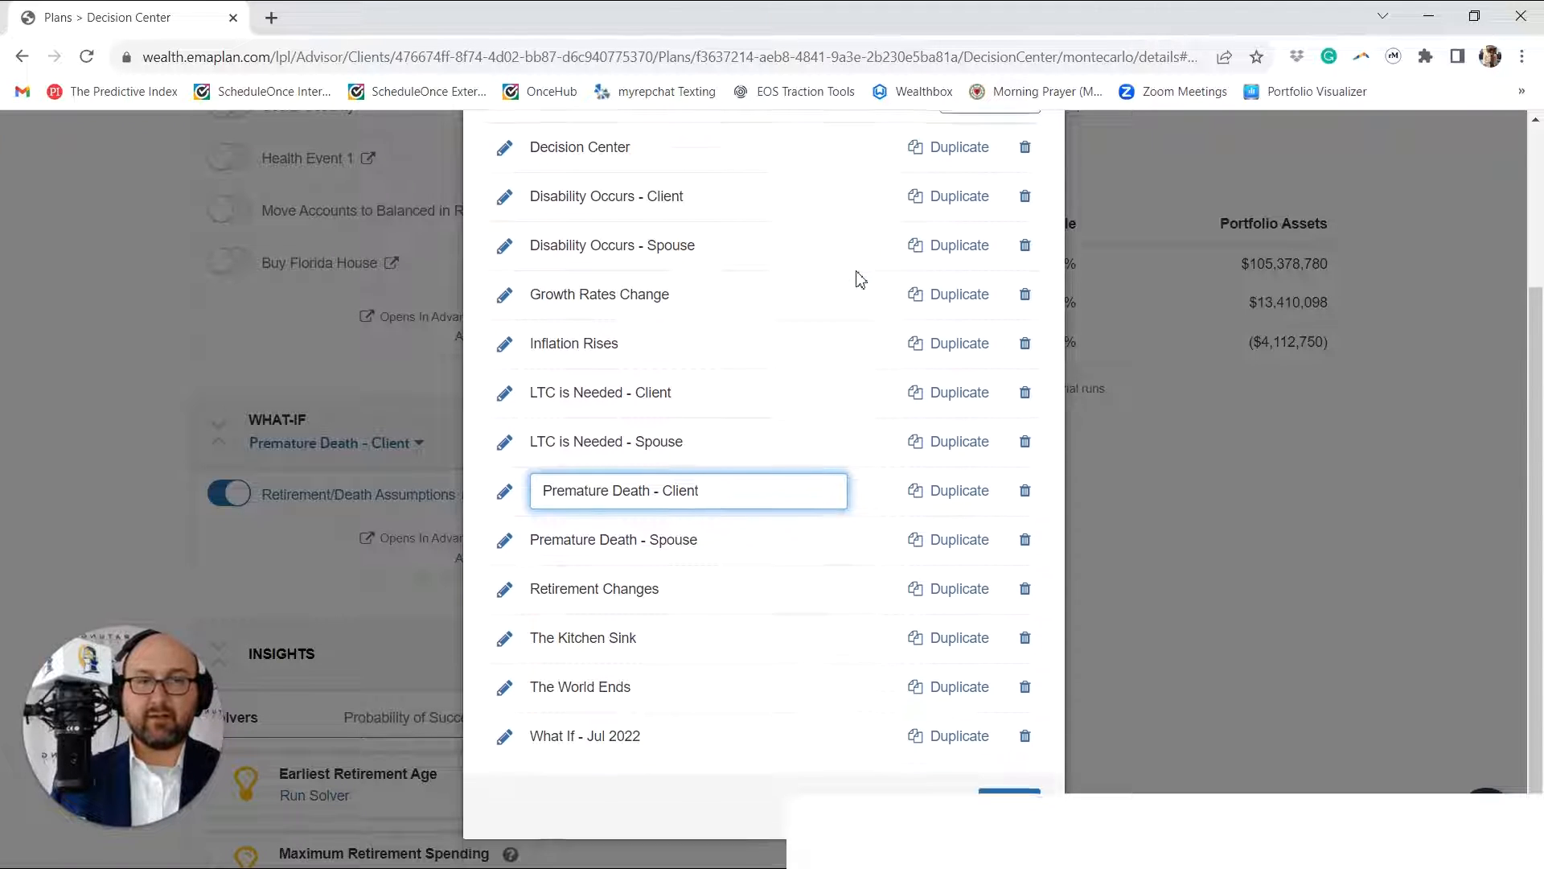
click(478, 533)
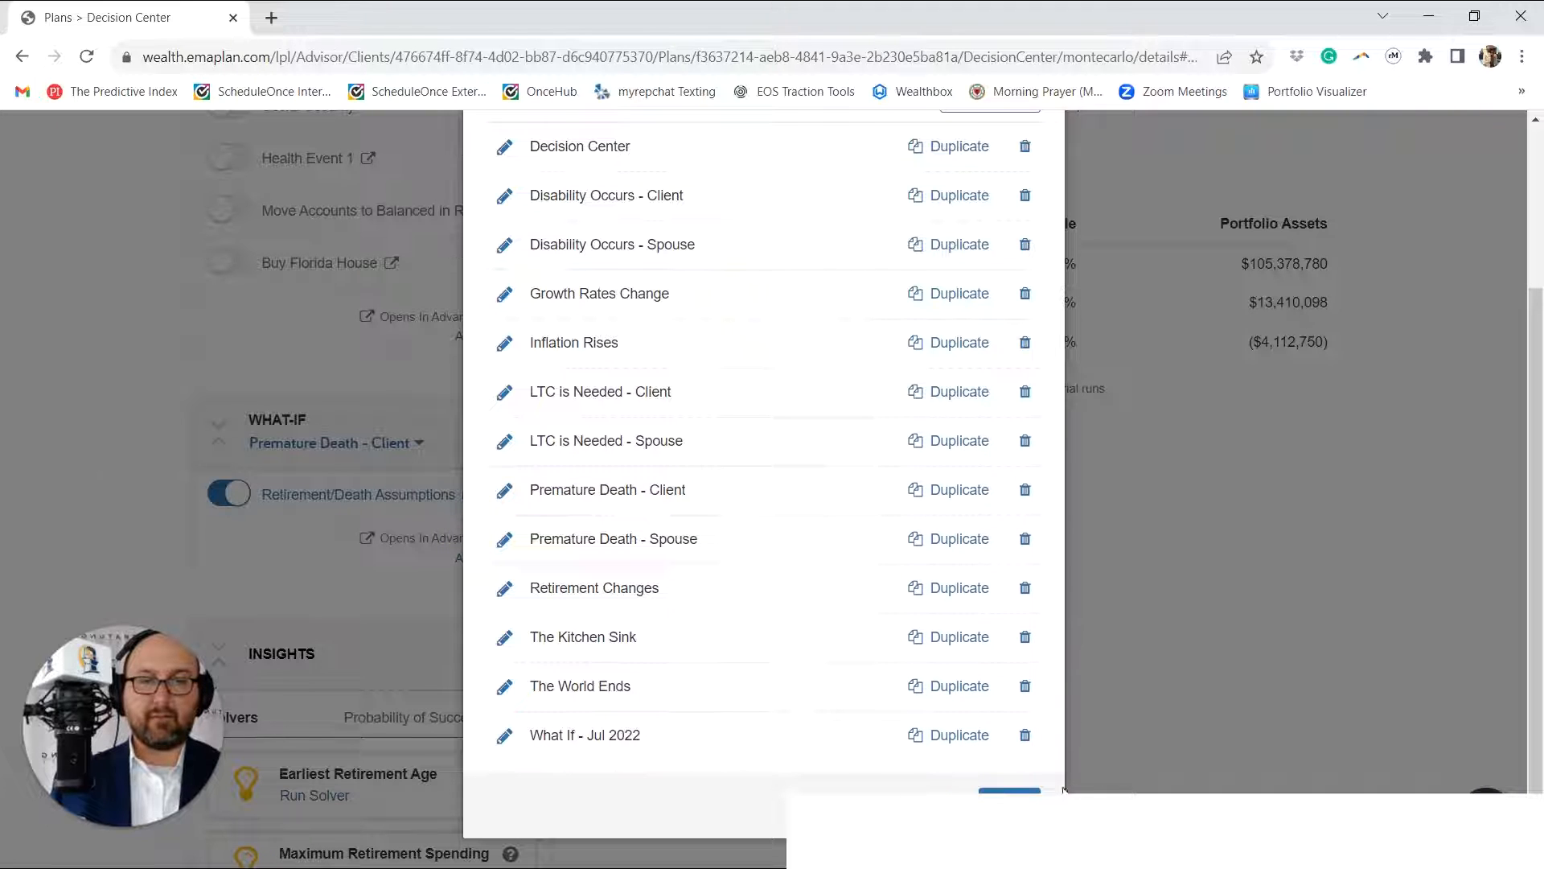
click(1010, 792)
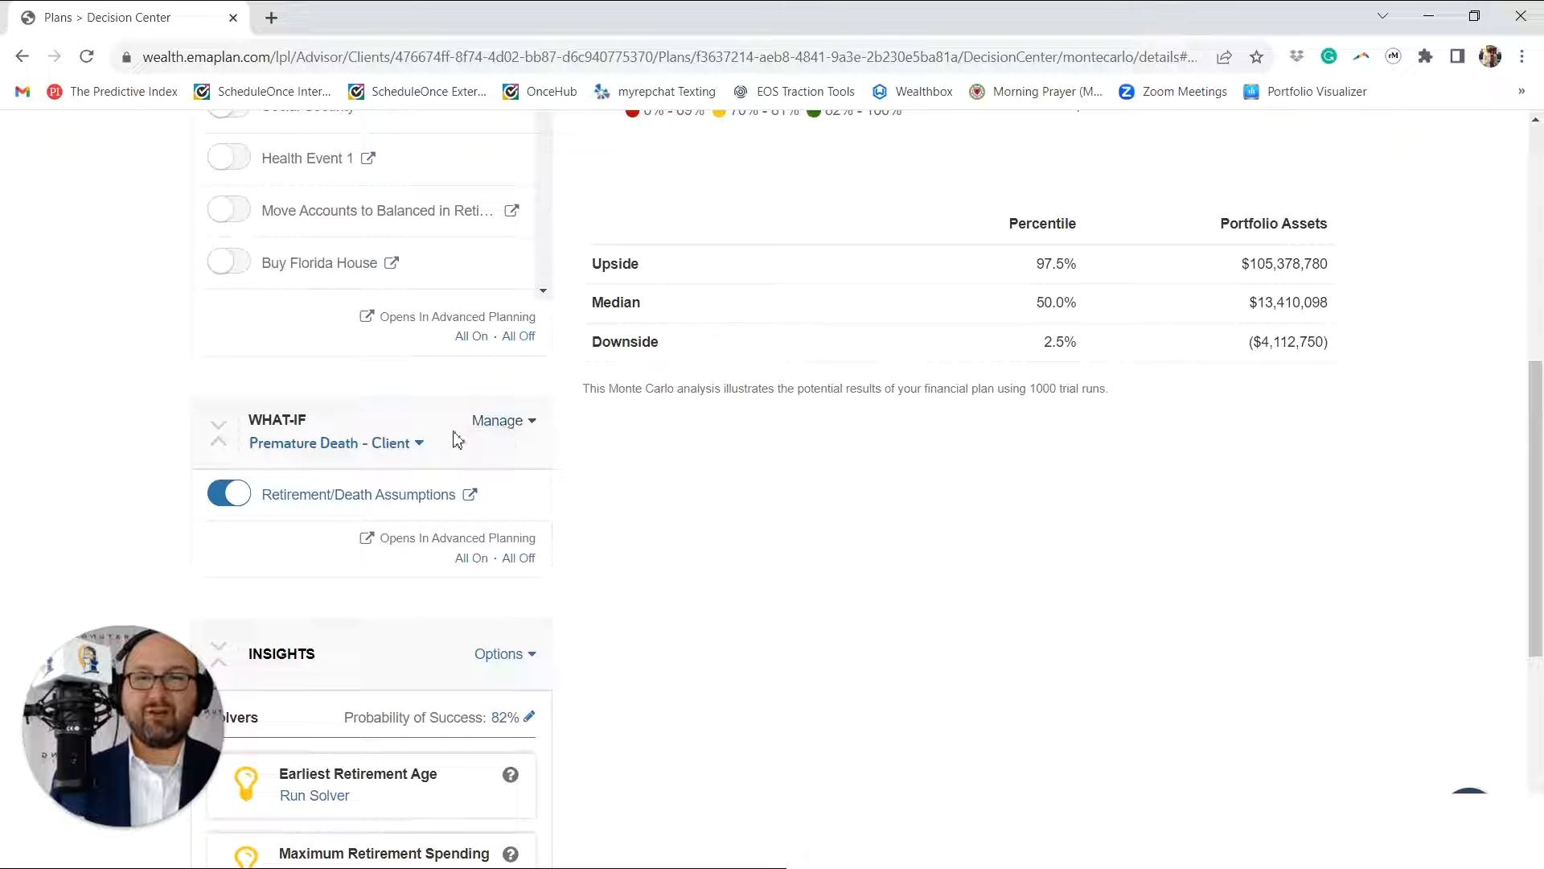
Step: Add a new What-If named "Premature Death Needs"
click(495, 427)
click(449, 703)
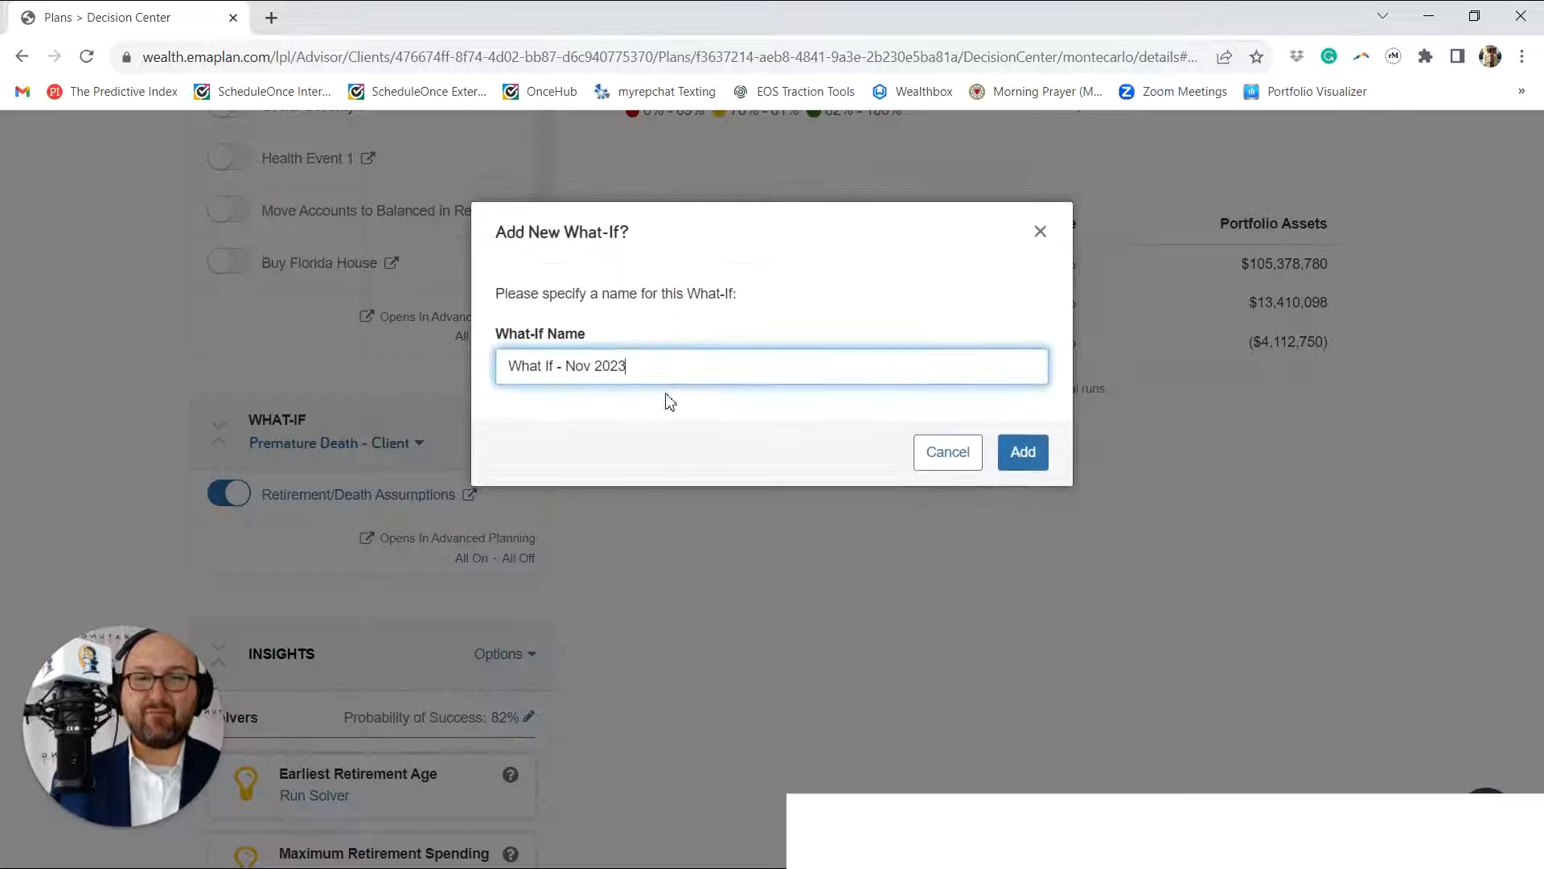
drag(672, 379, 433, 367)
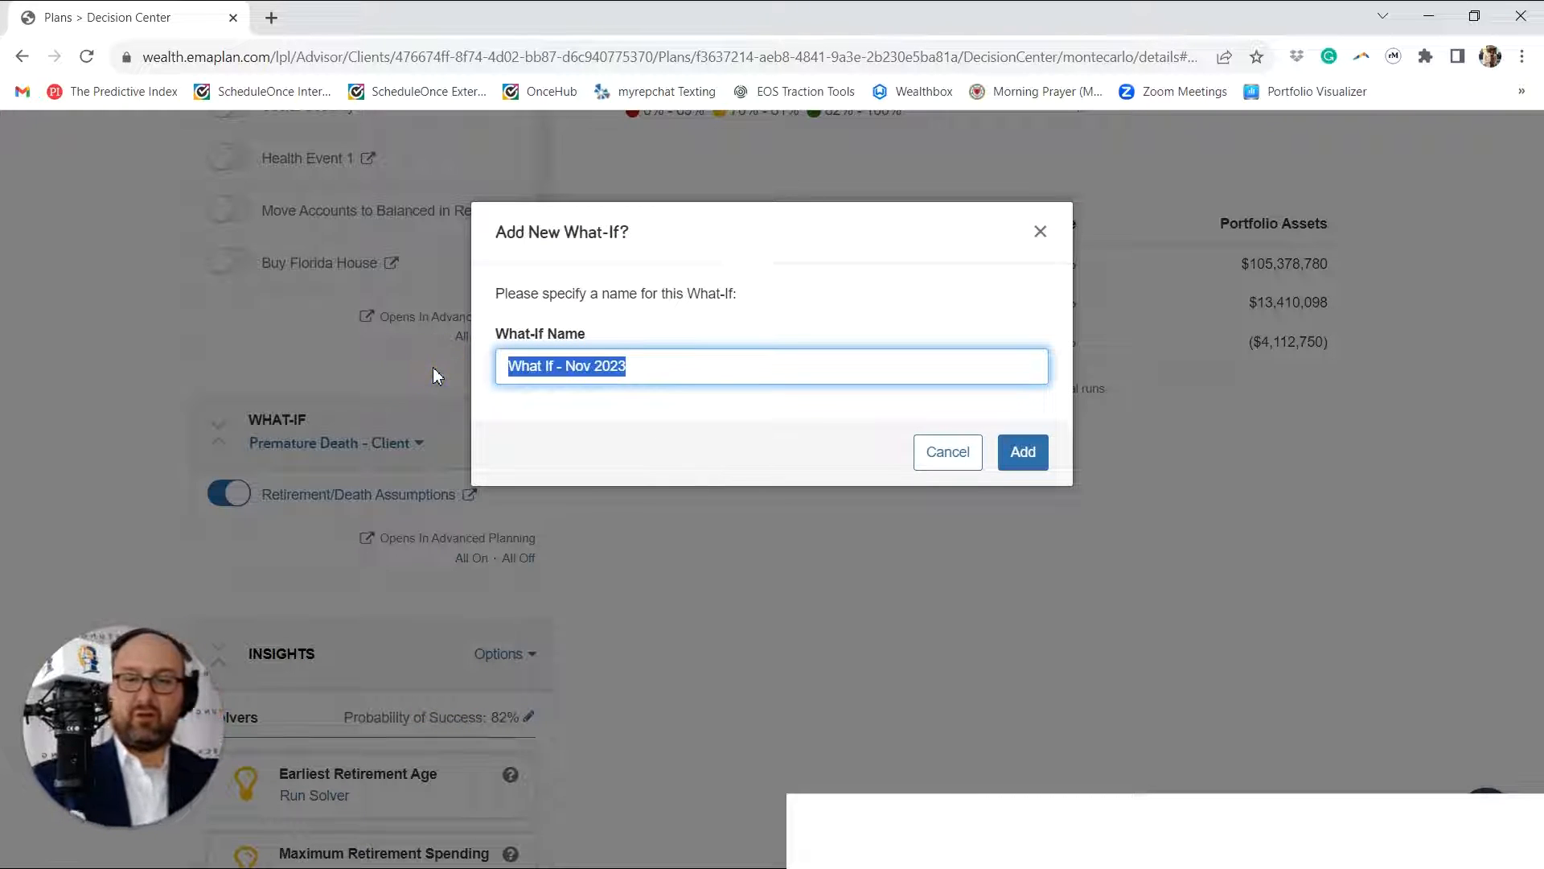
text(Premature Deat)
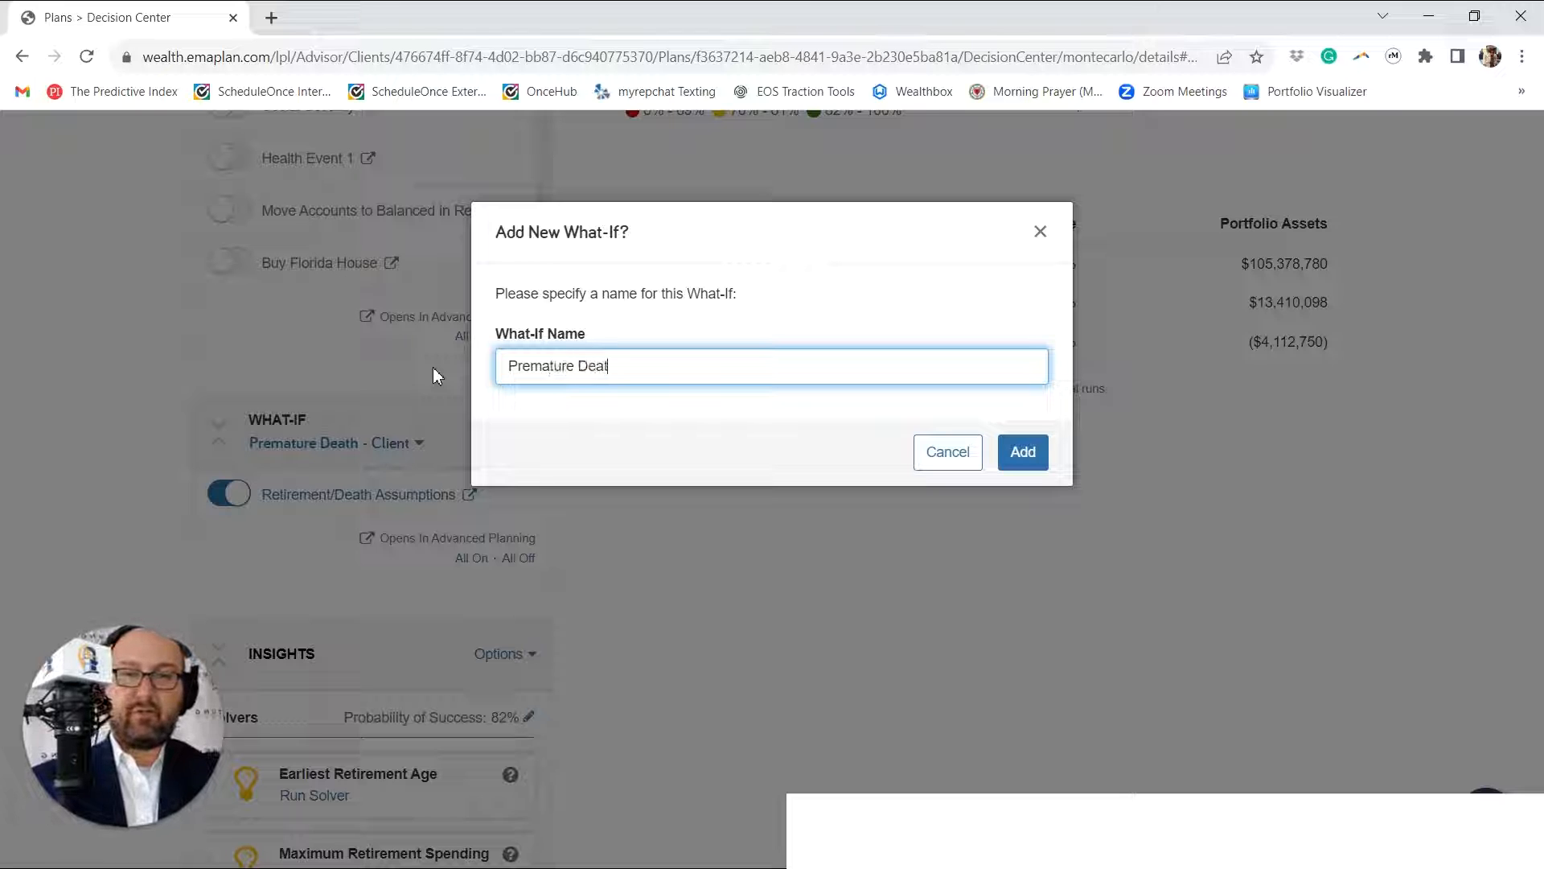
text(h Needs A)
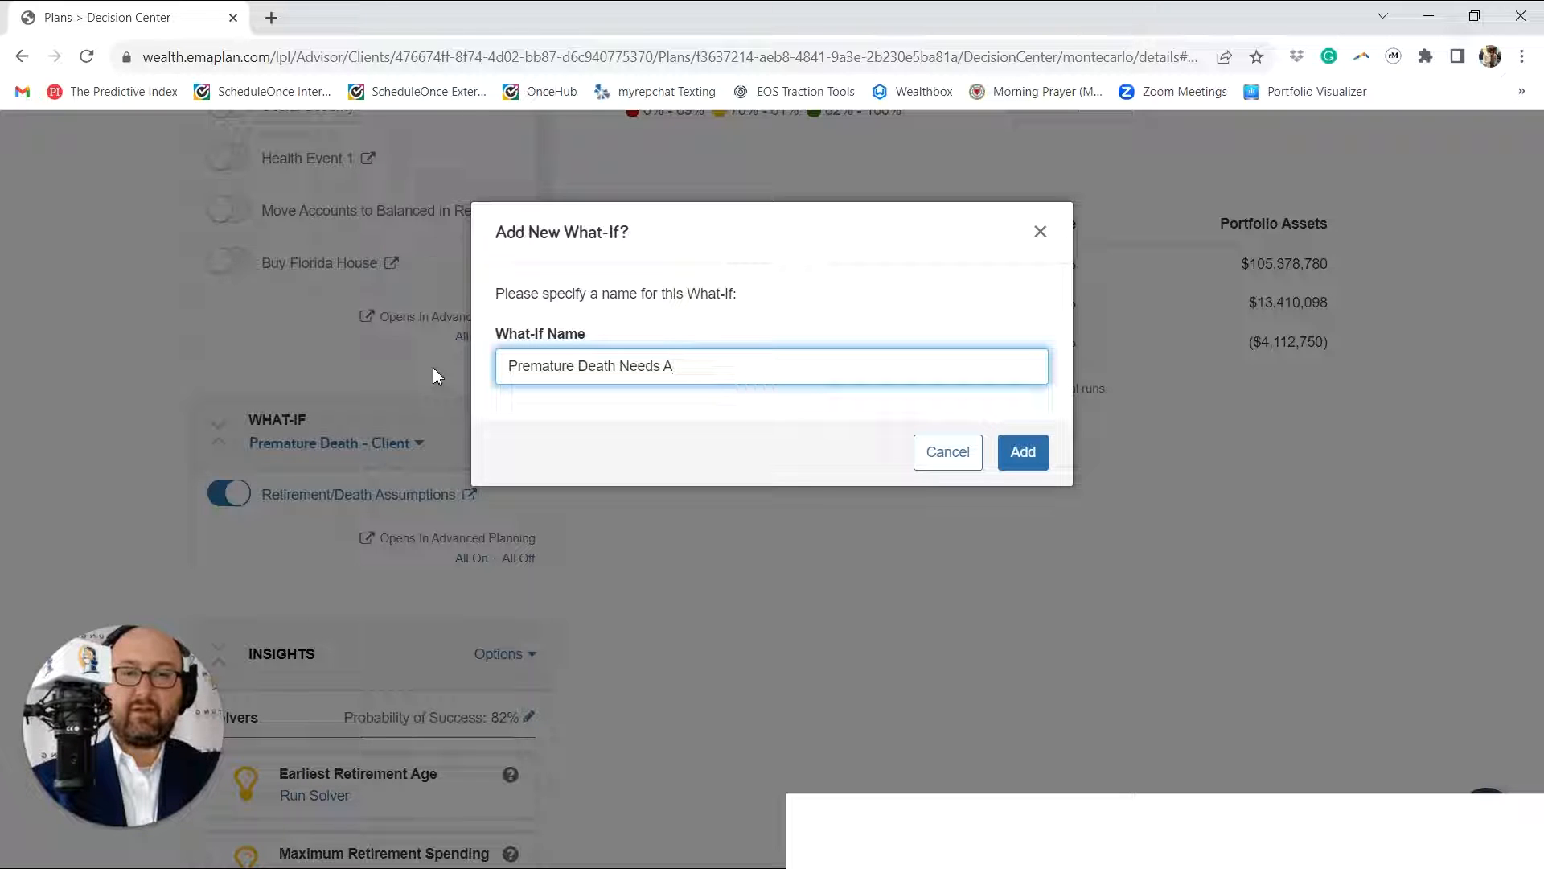
key(BackSpace)
click(1033, 457)
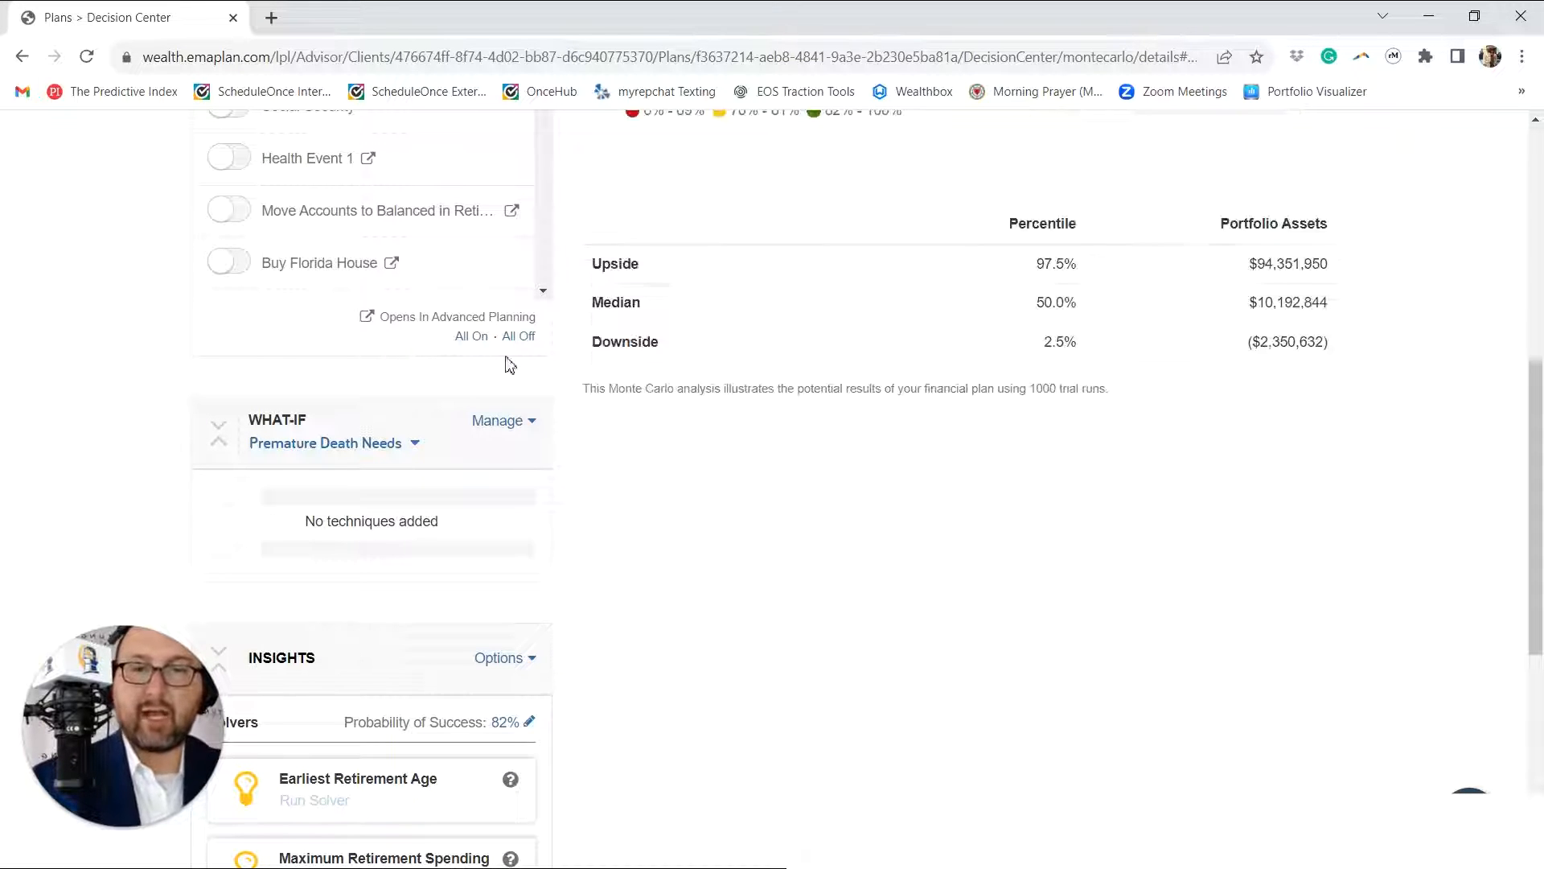
Step: Add an Other Expense technique named "6 Month Transition" and an Education Expense technique to the Premature Death Needs What-If, and finish modifying it
click(503, 434)
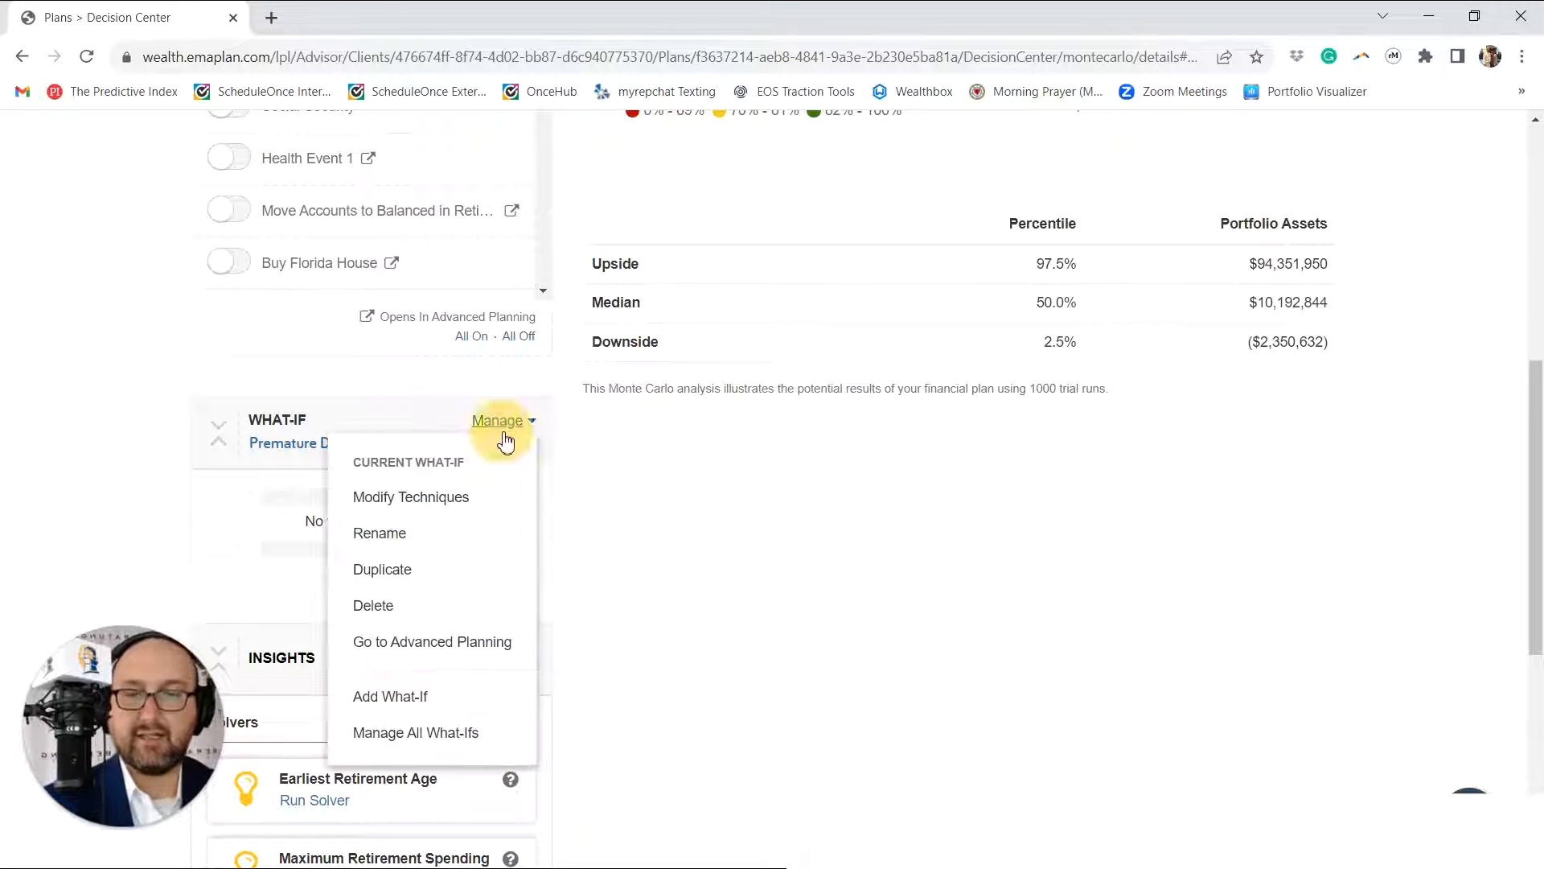
click(505, 499)
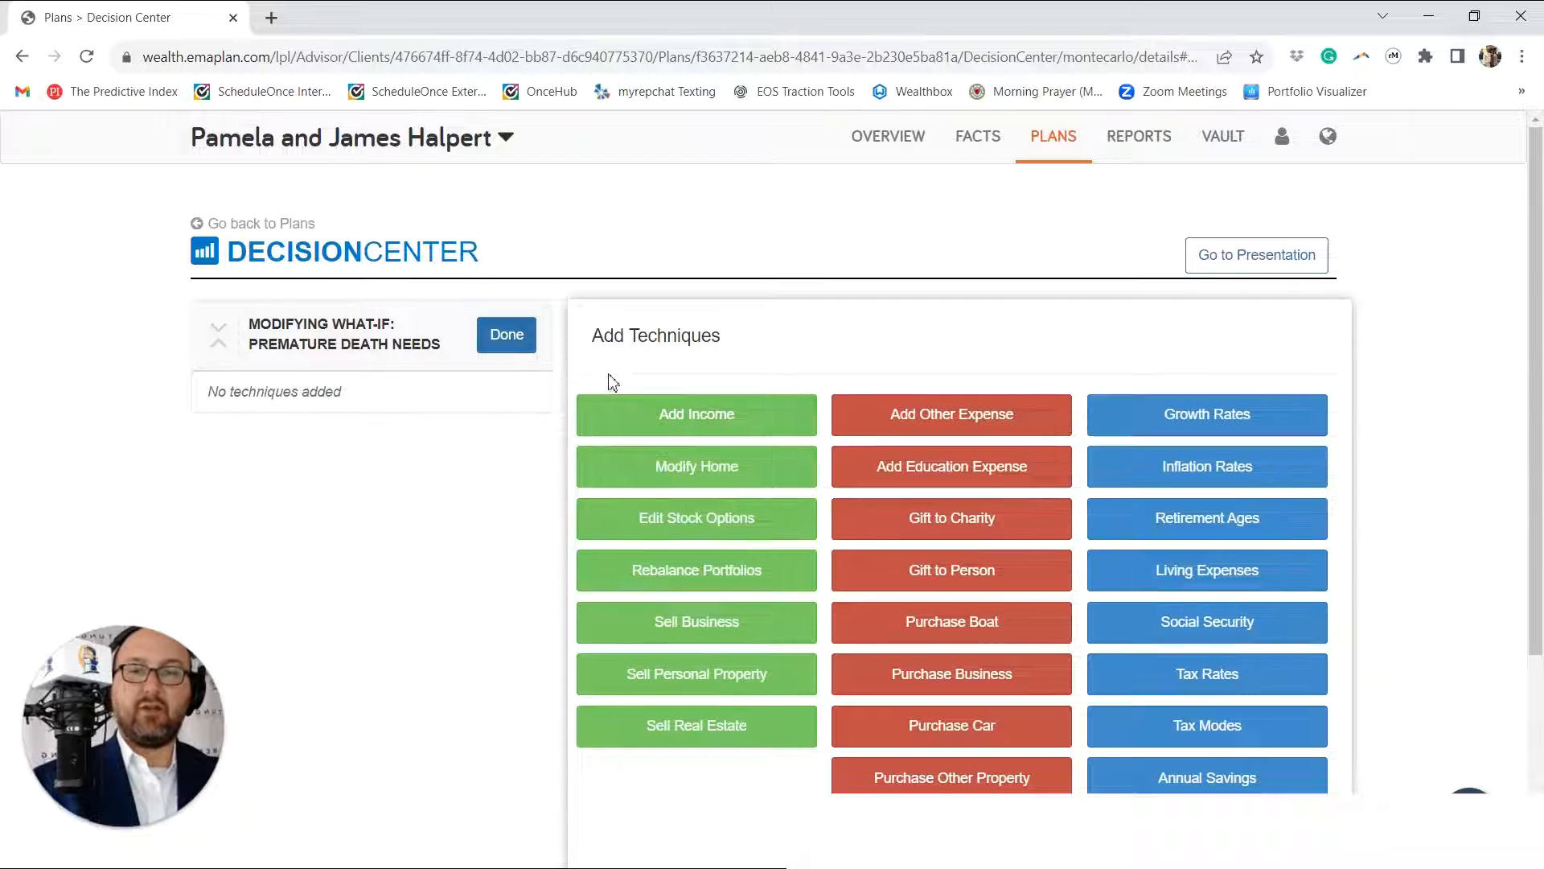
click(923, 431)
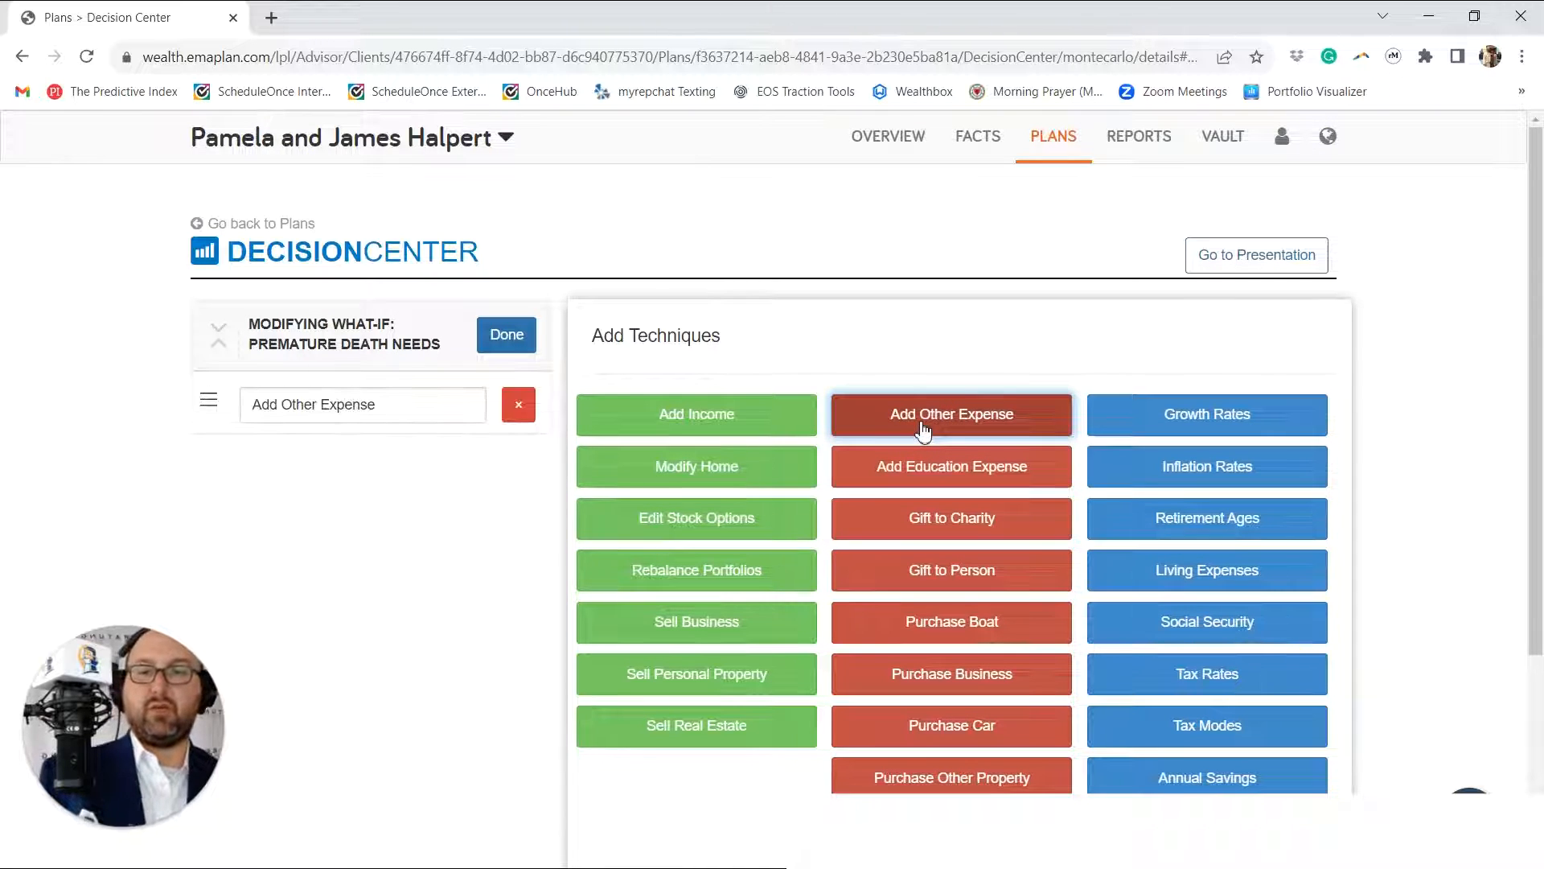
drag(480, 404, 157, 424)
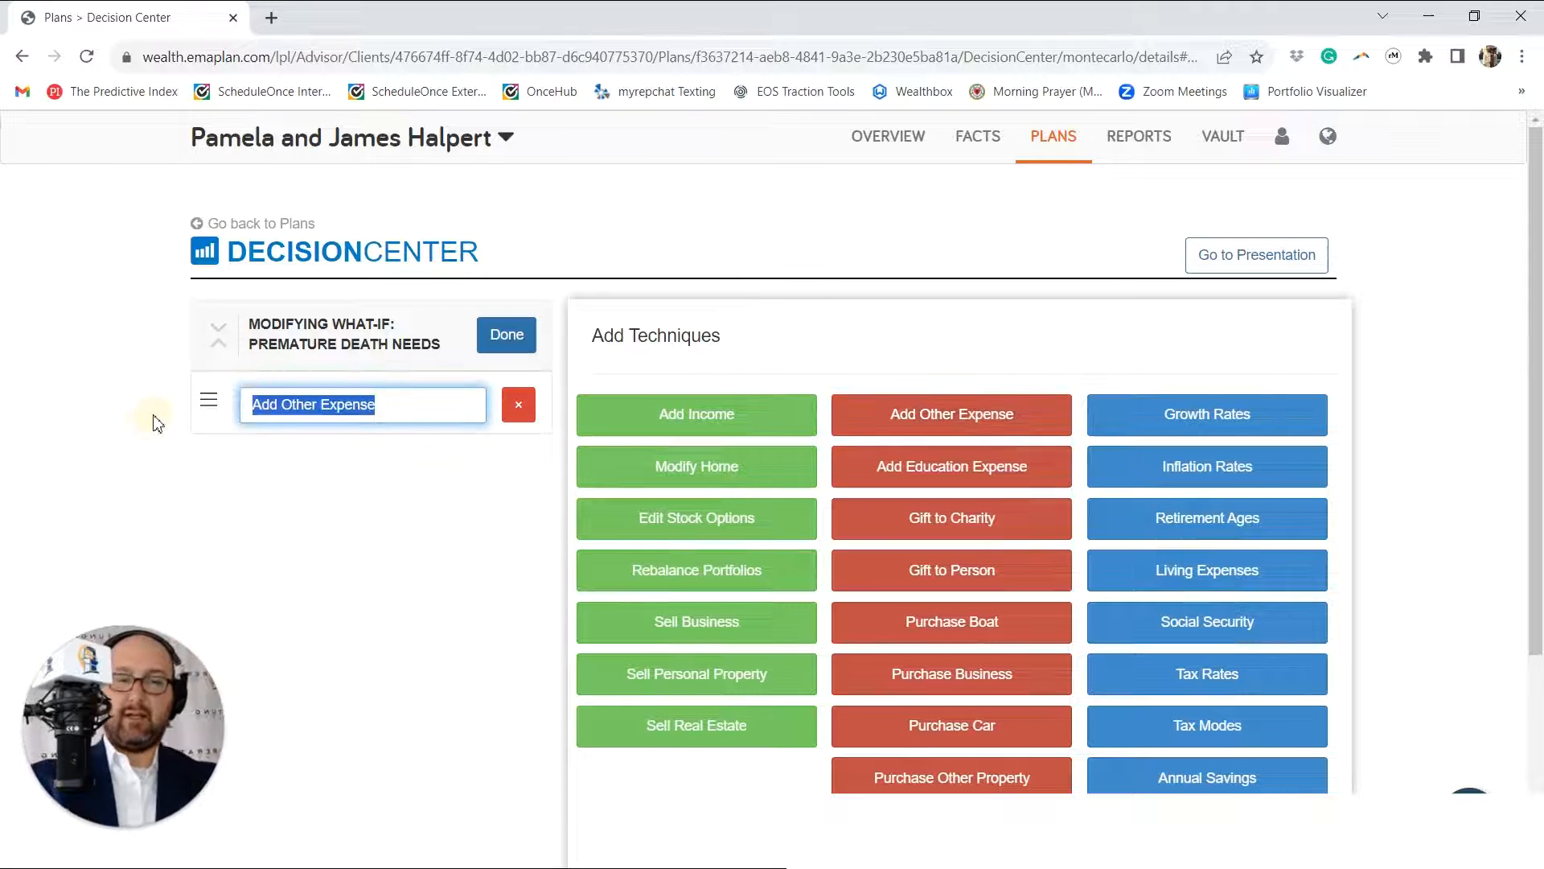
text(6 Month )
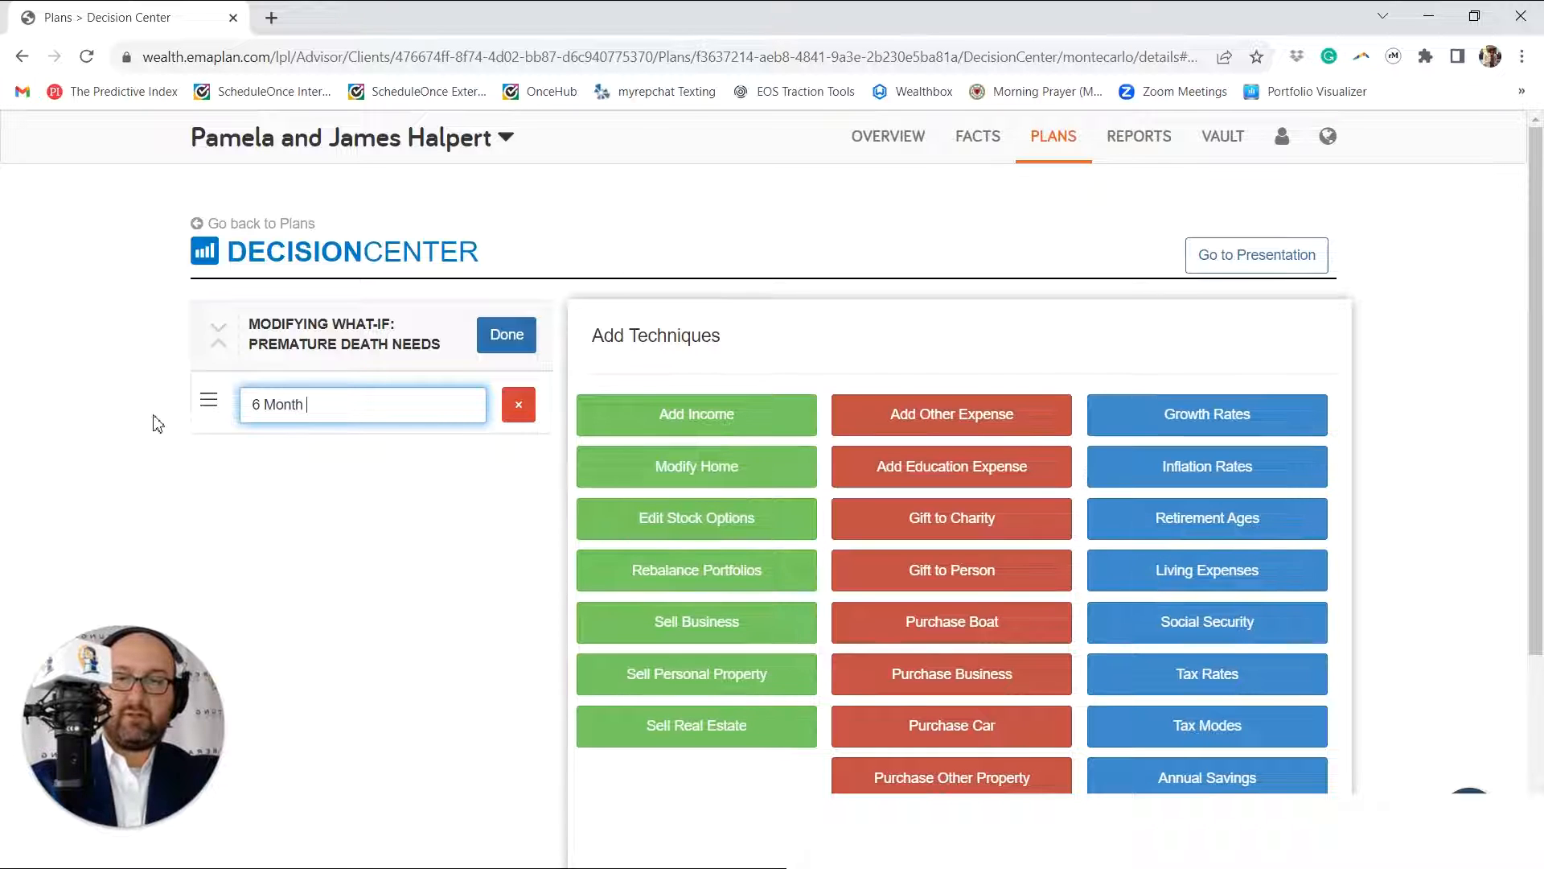
text(Transiti)
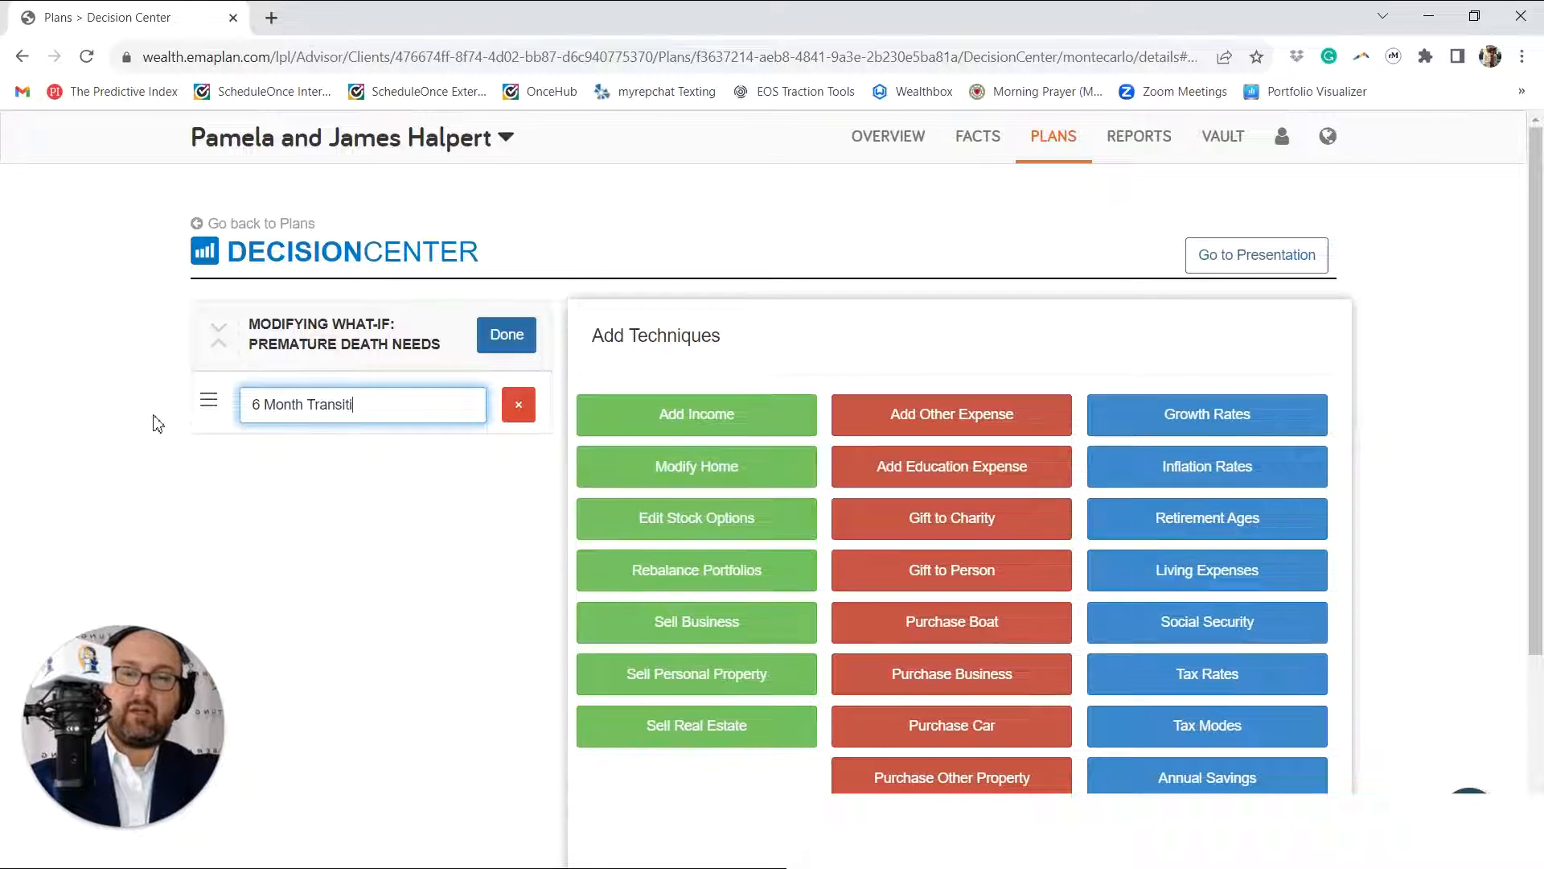
text(on)
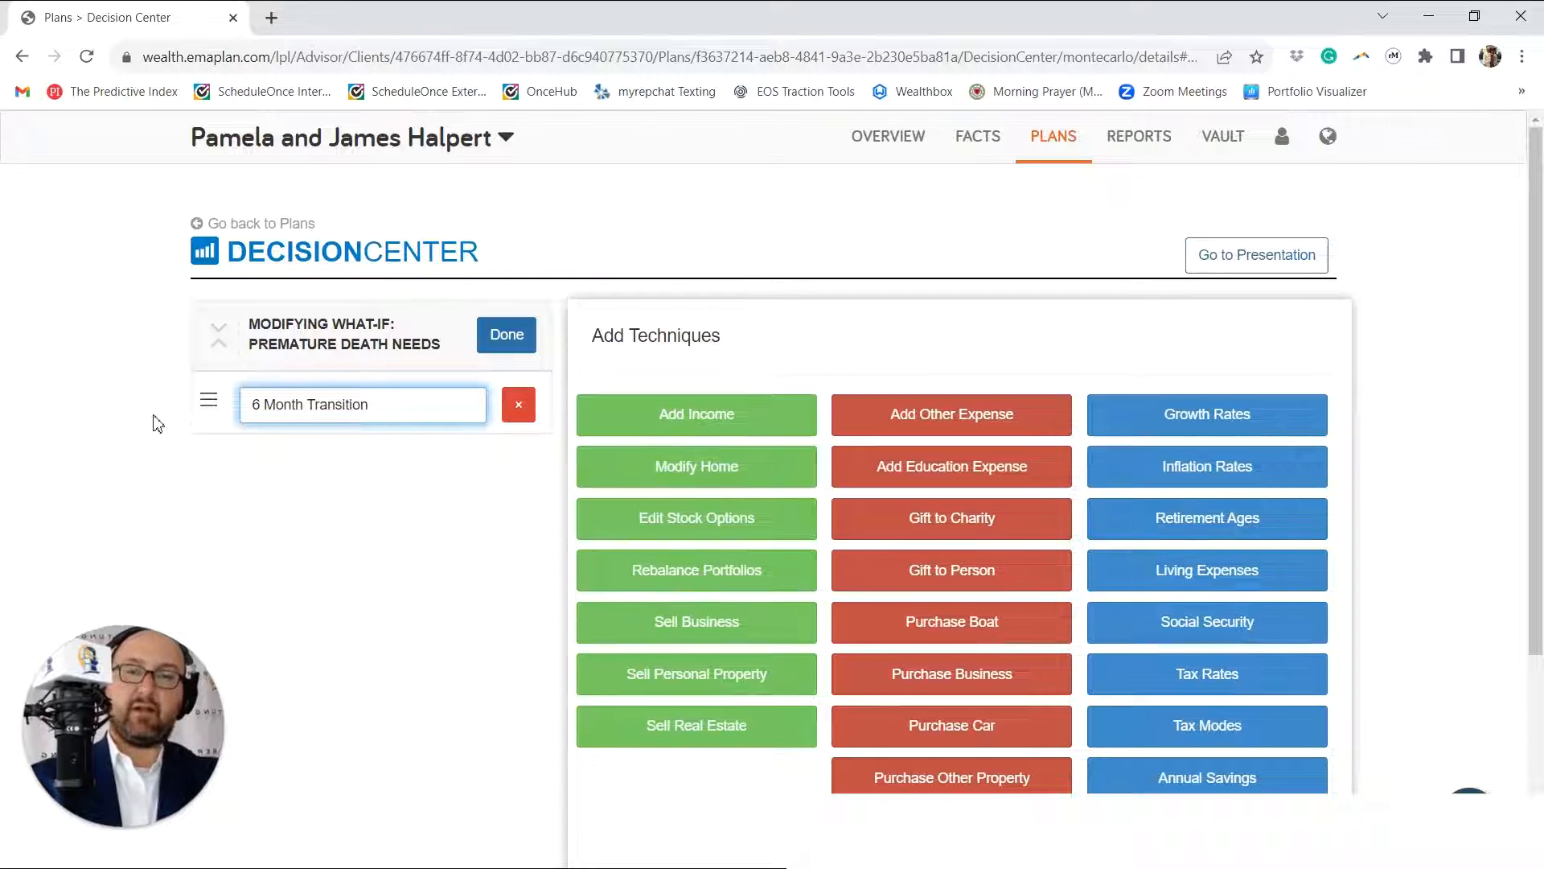
click(877, 471)
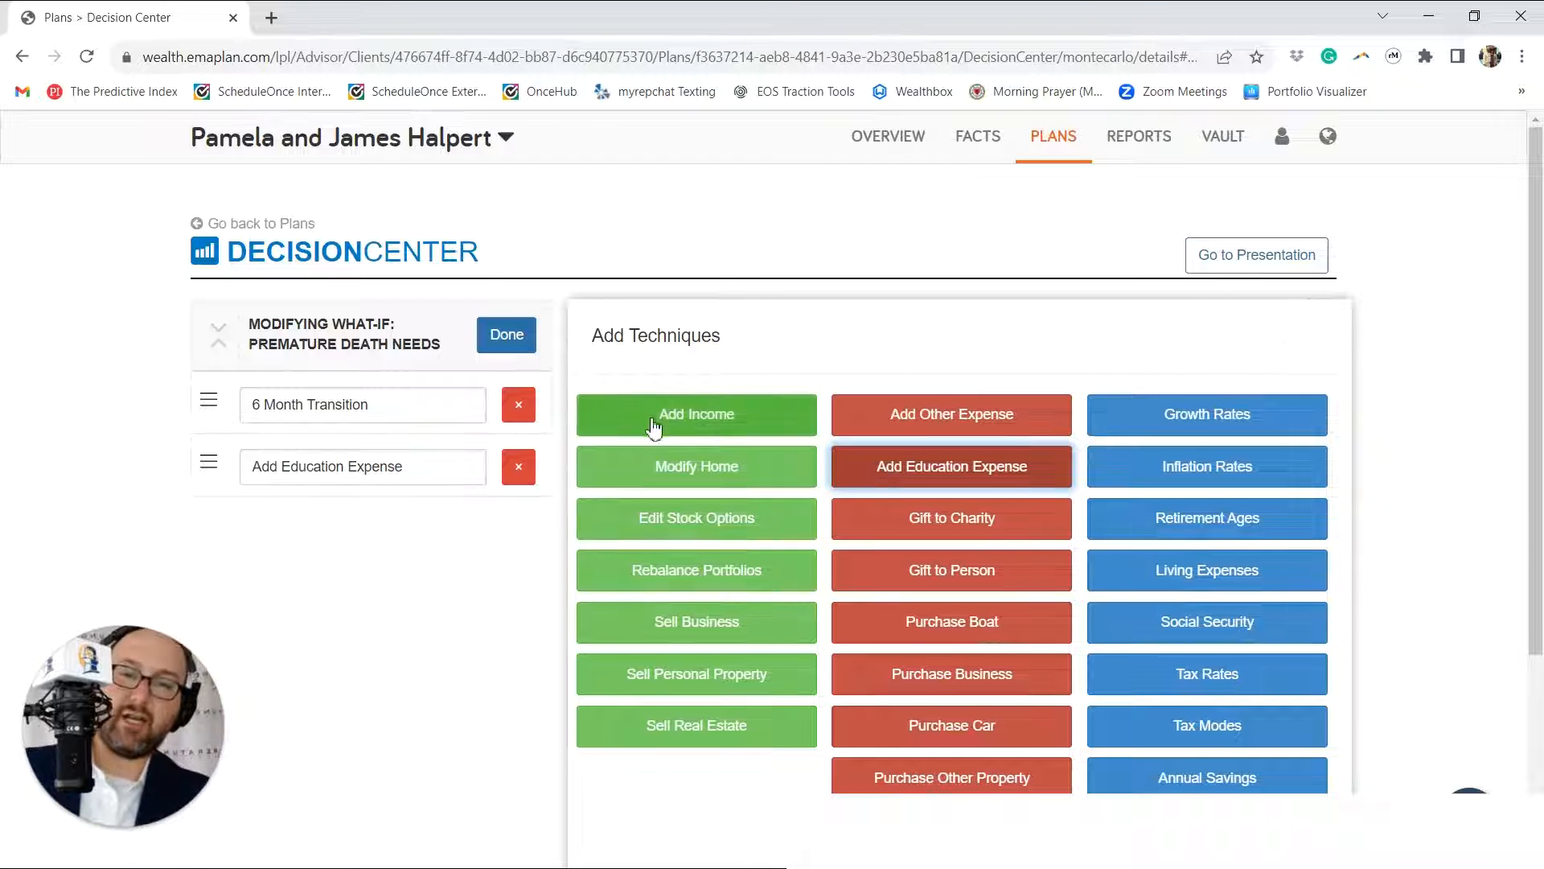
click(507, 338)
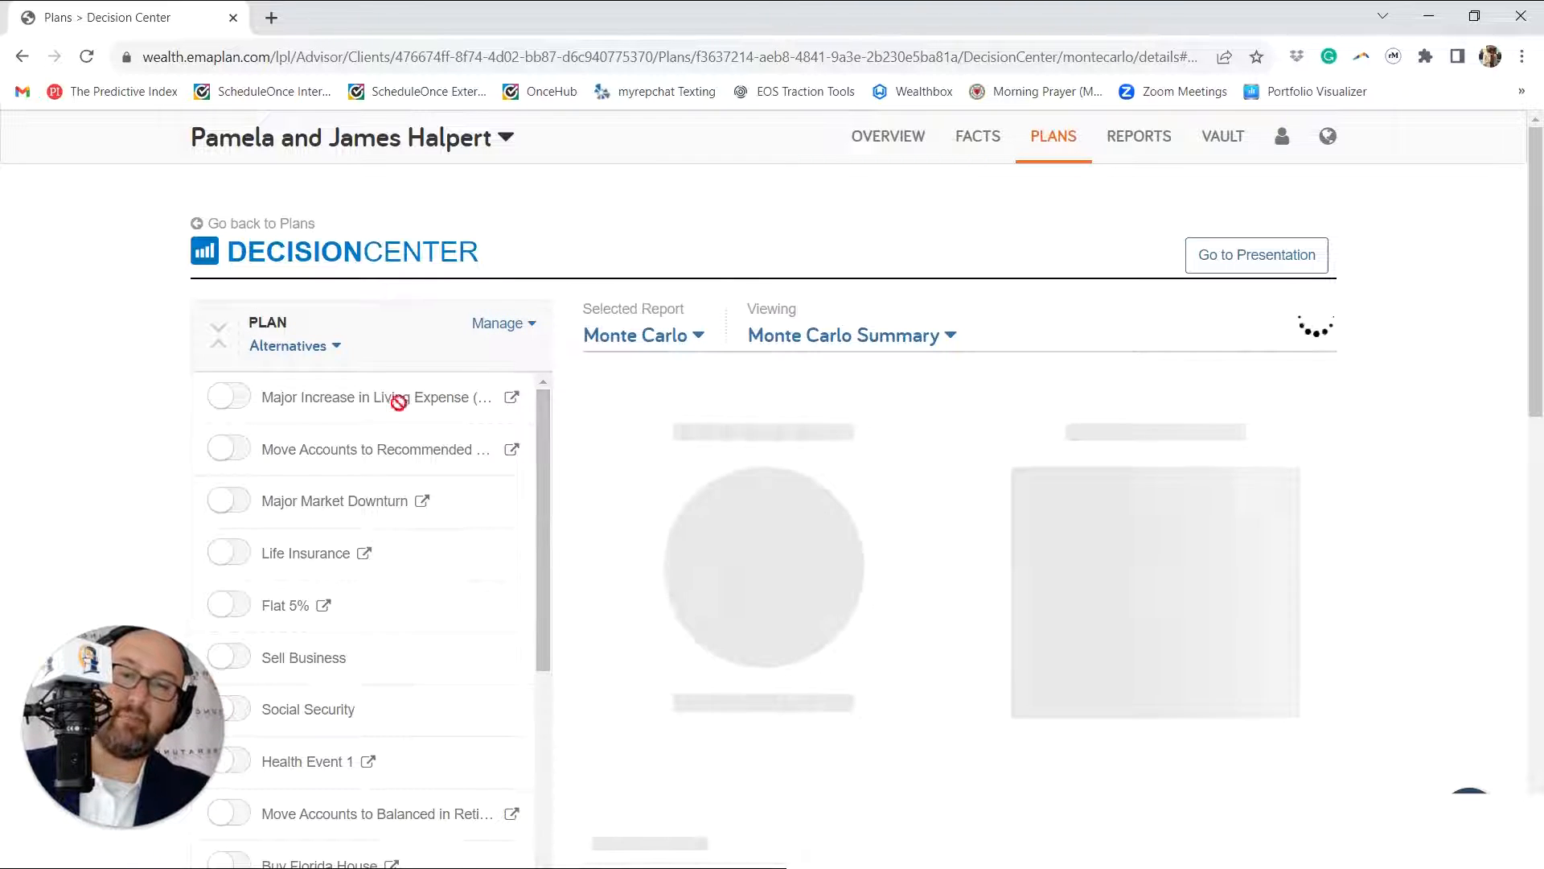
Step: Review the available plans, the techniques in the Alternatives plan and the Premature Death Needs What-If, and the solvers under Insights
click(330, 345)
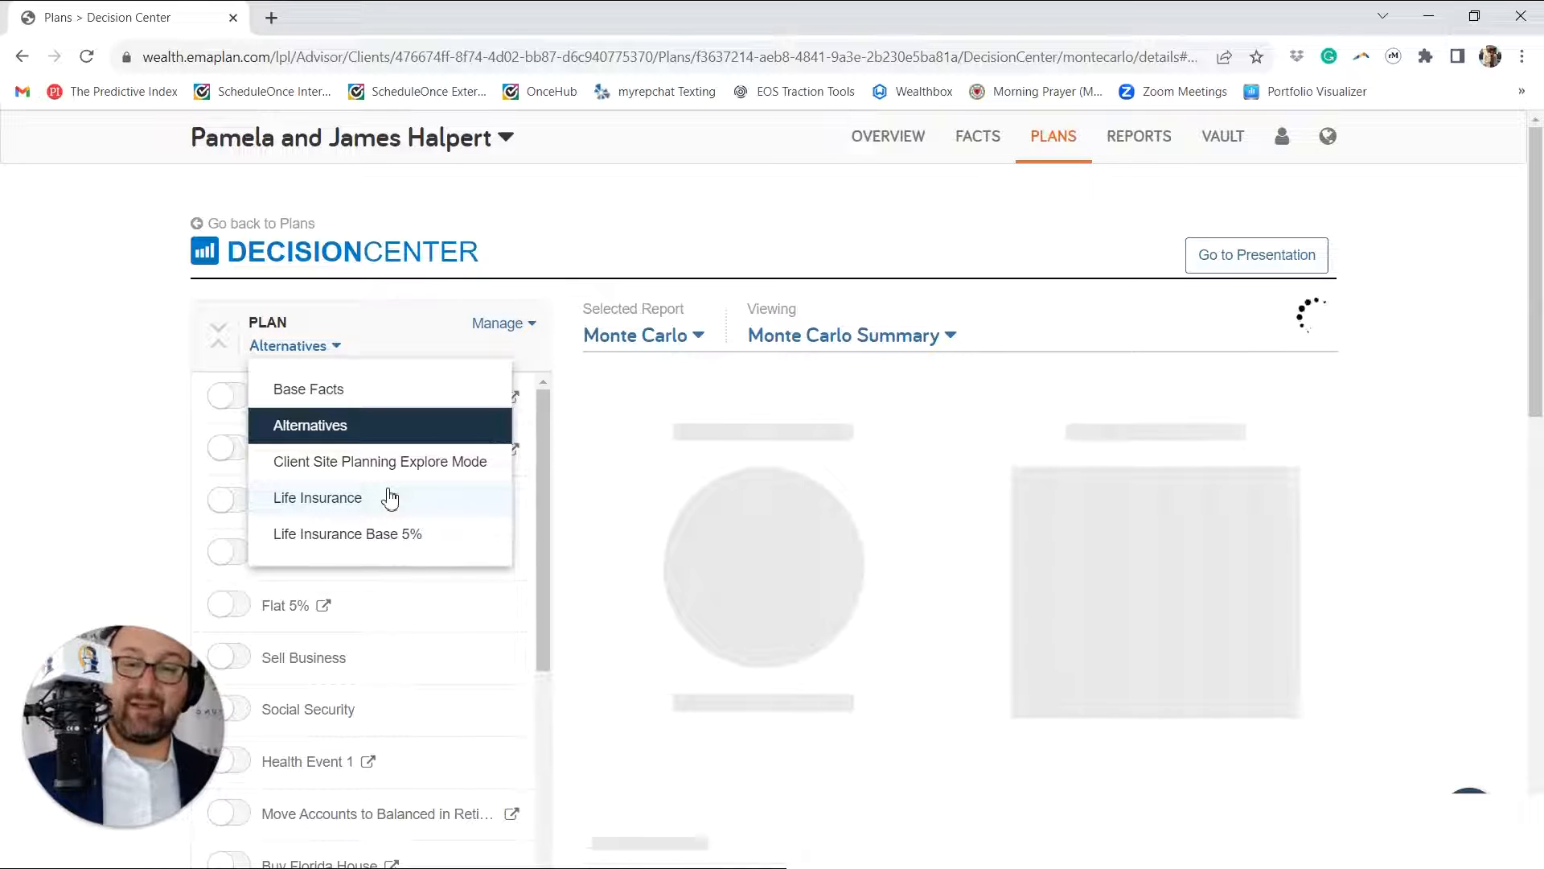
scroll(105, 579, down, 2)
click(152, 497)
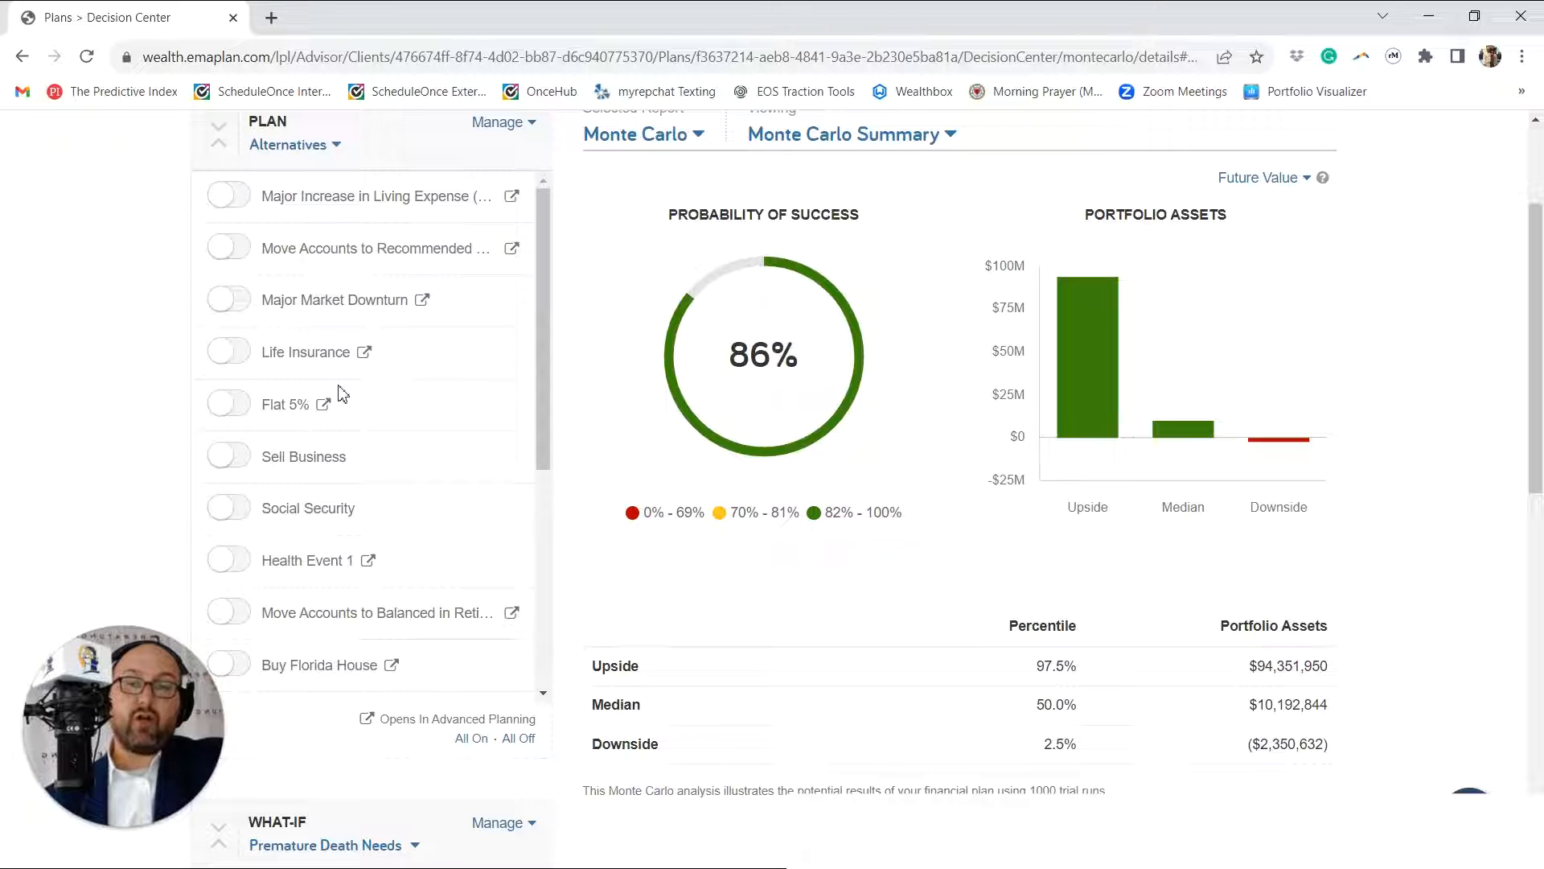
scroll(348, 389, down, 5)
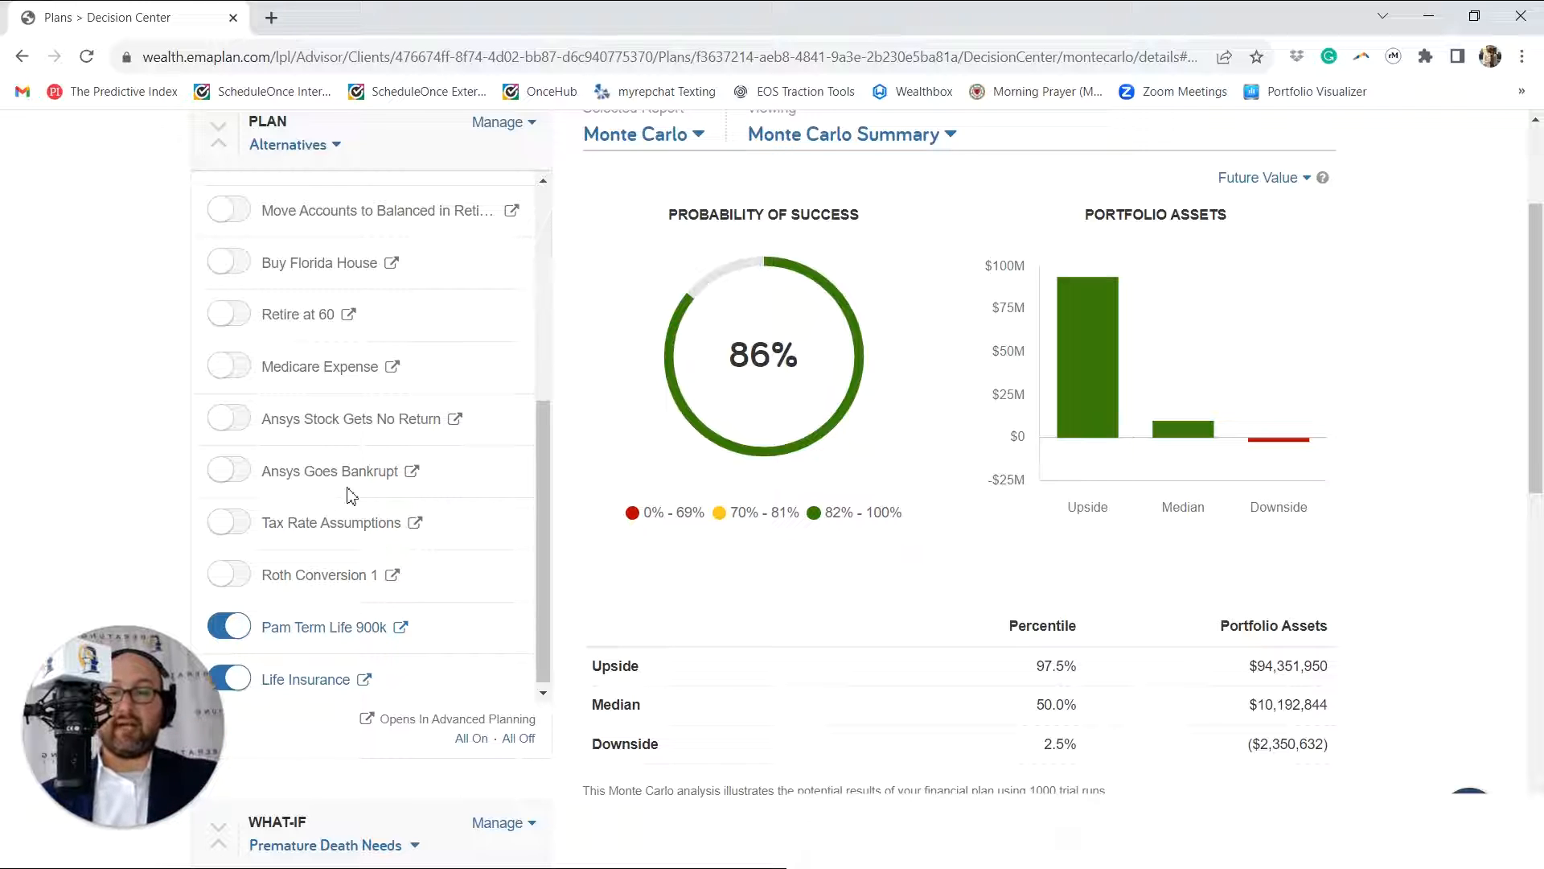
scroll(328, 675, down, 5)
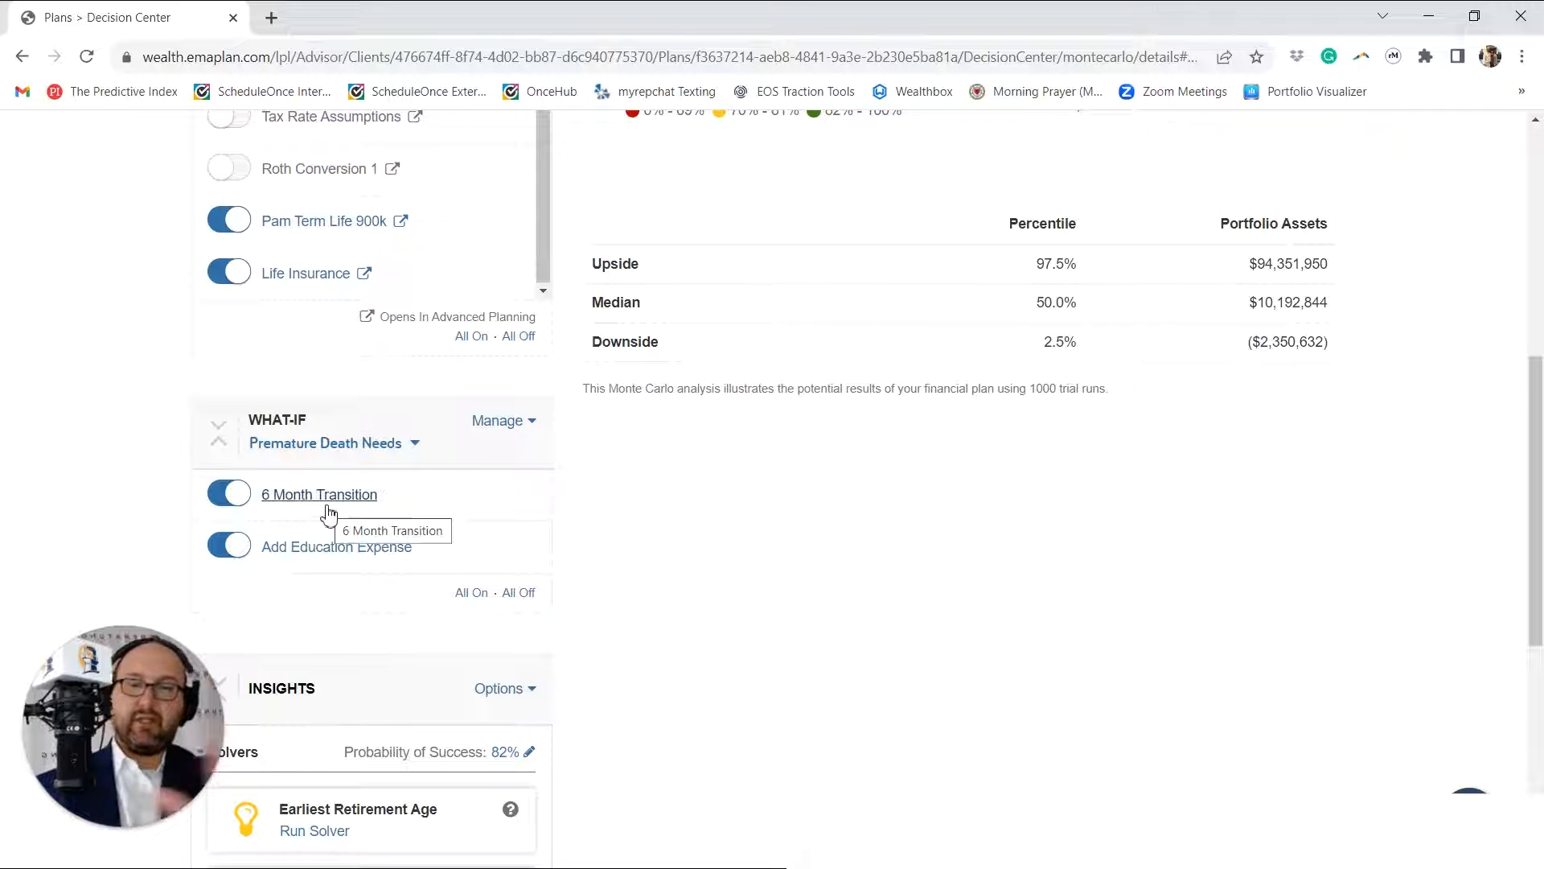
scroll(555, 489, up, 4)
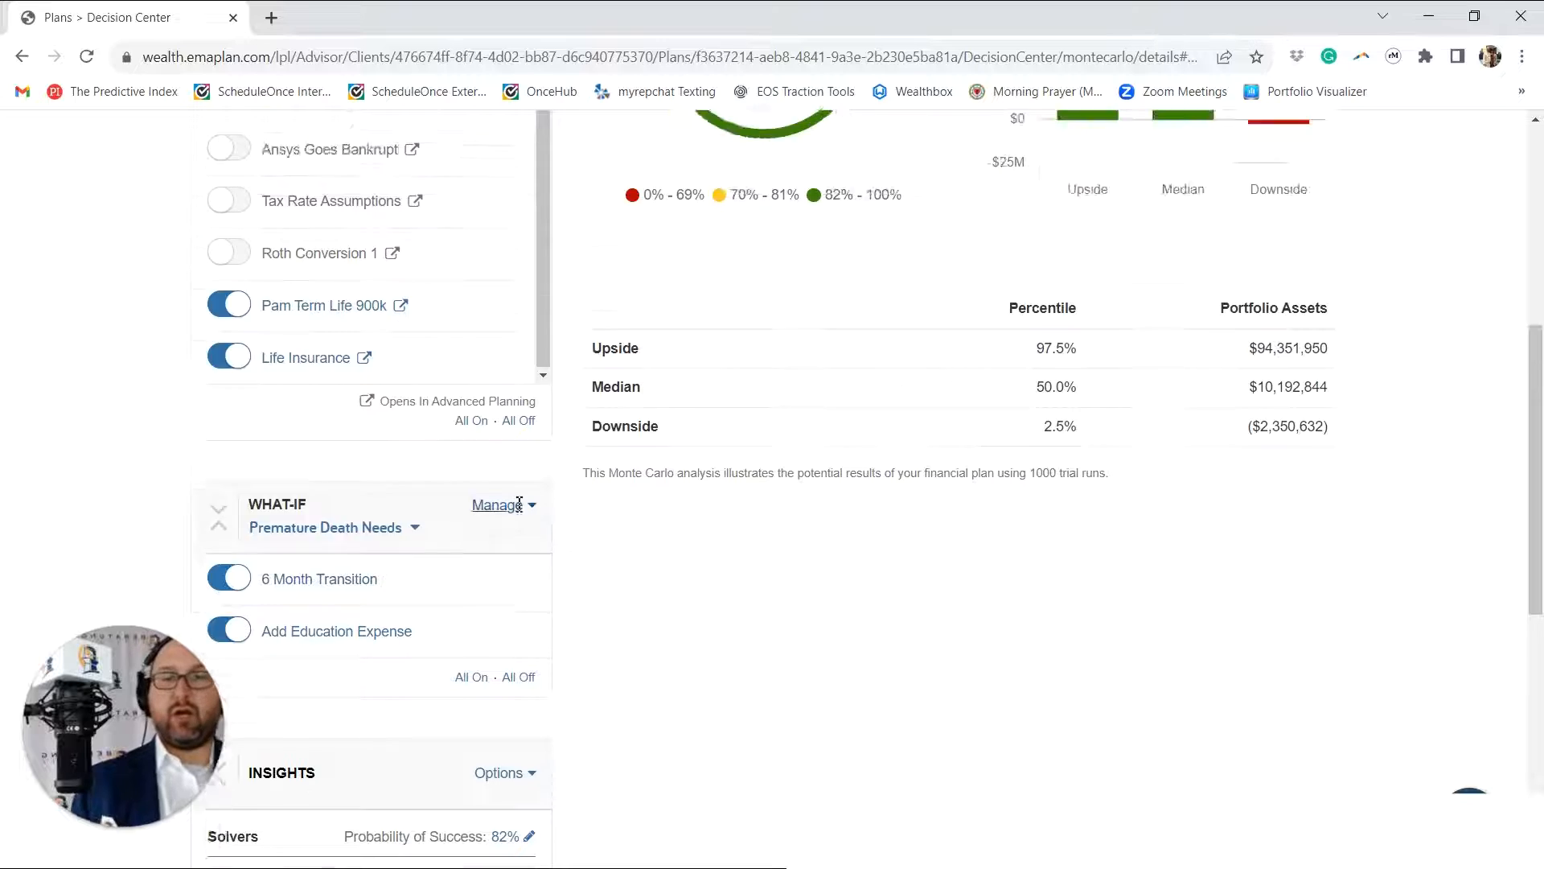
scroll(475, 687, down, 3)
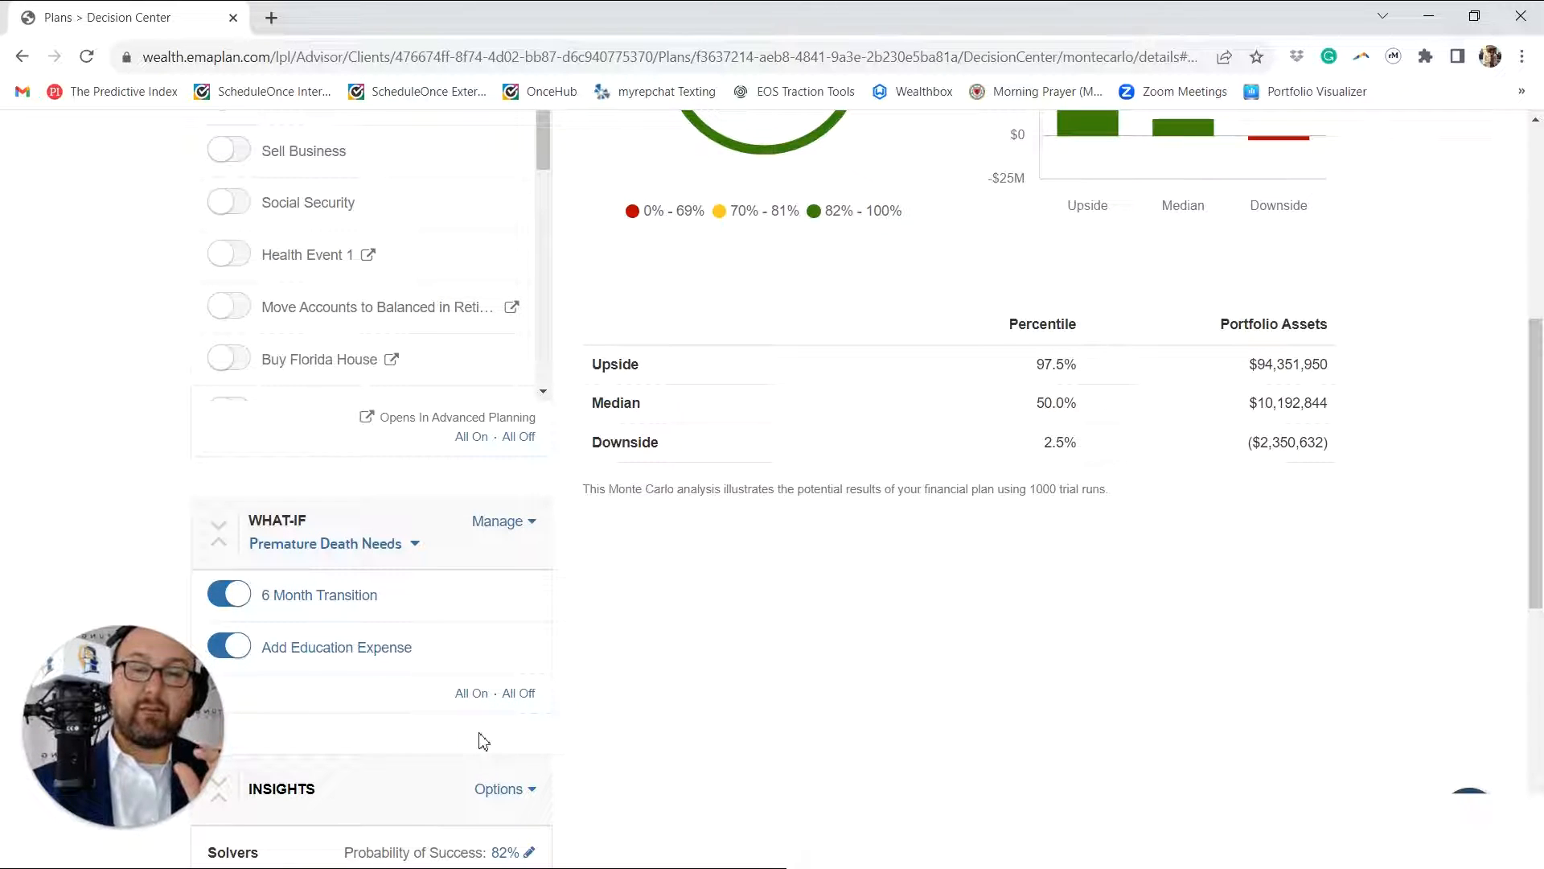
scroll(360, 336, down, 5)
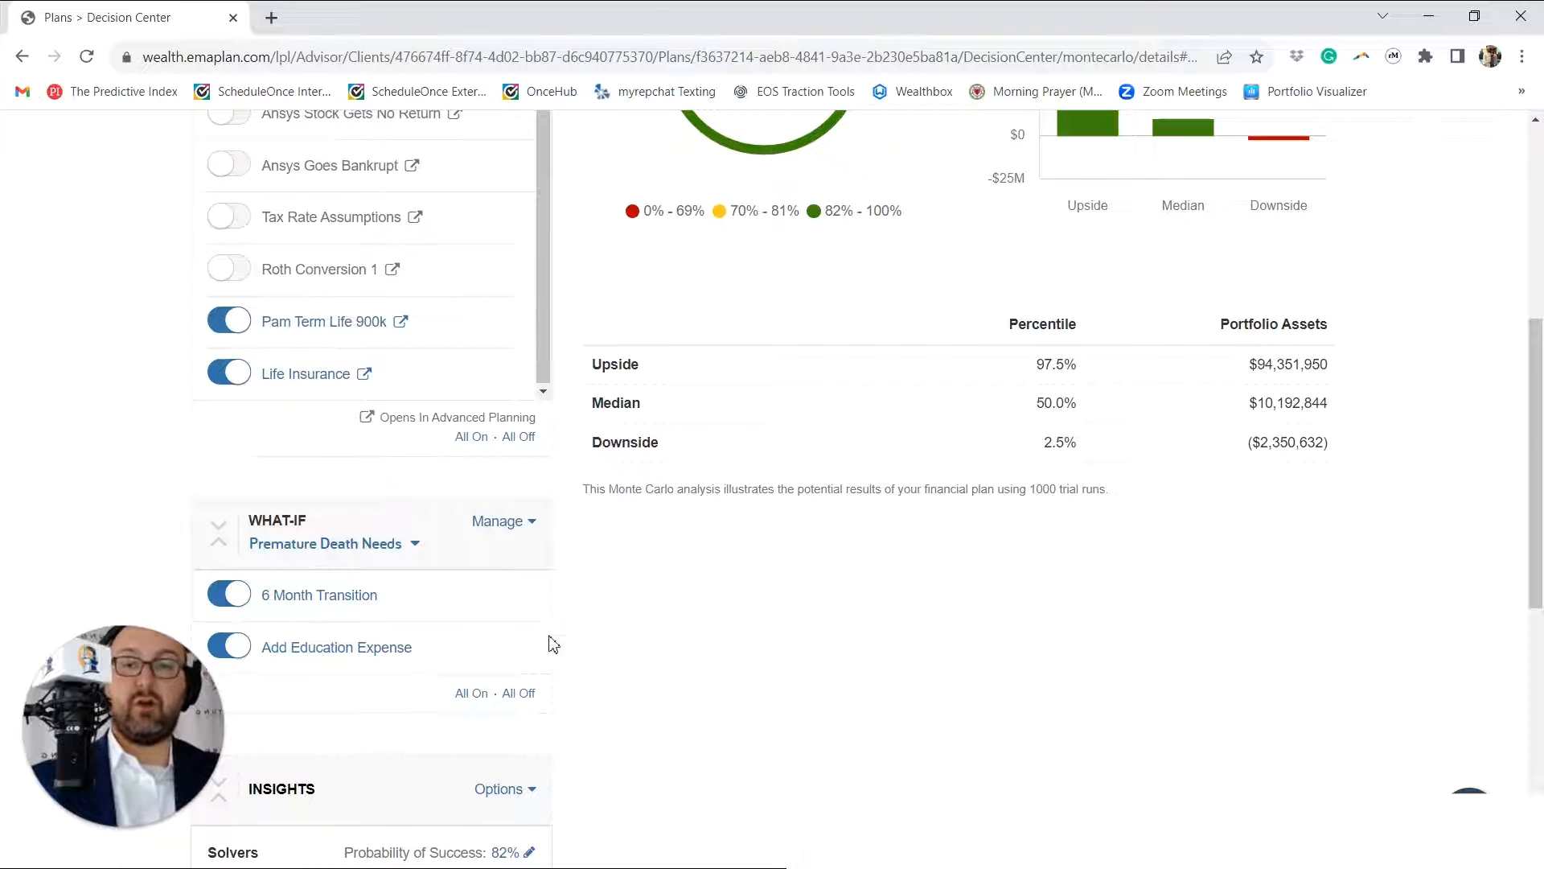
scroll(593, 679, down, 3)
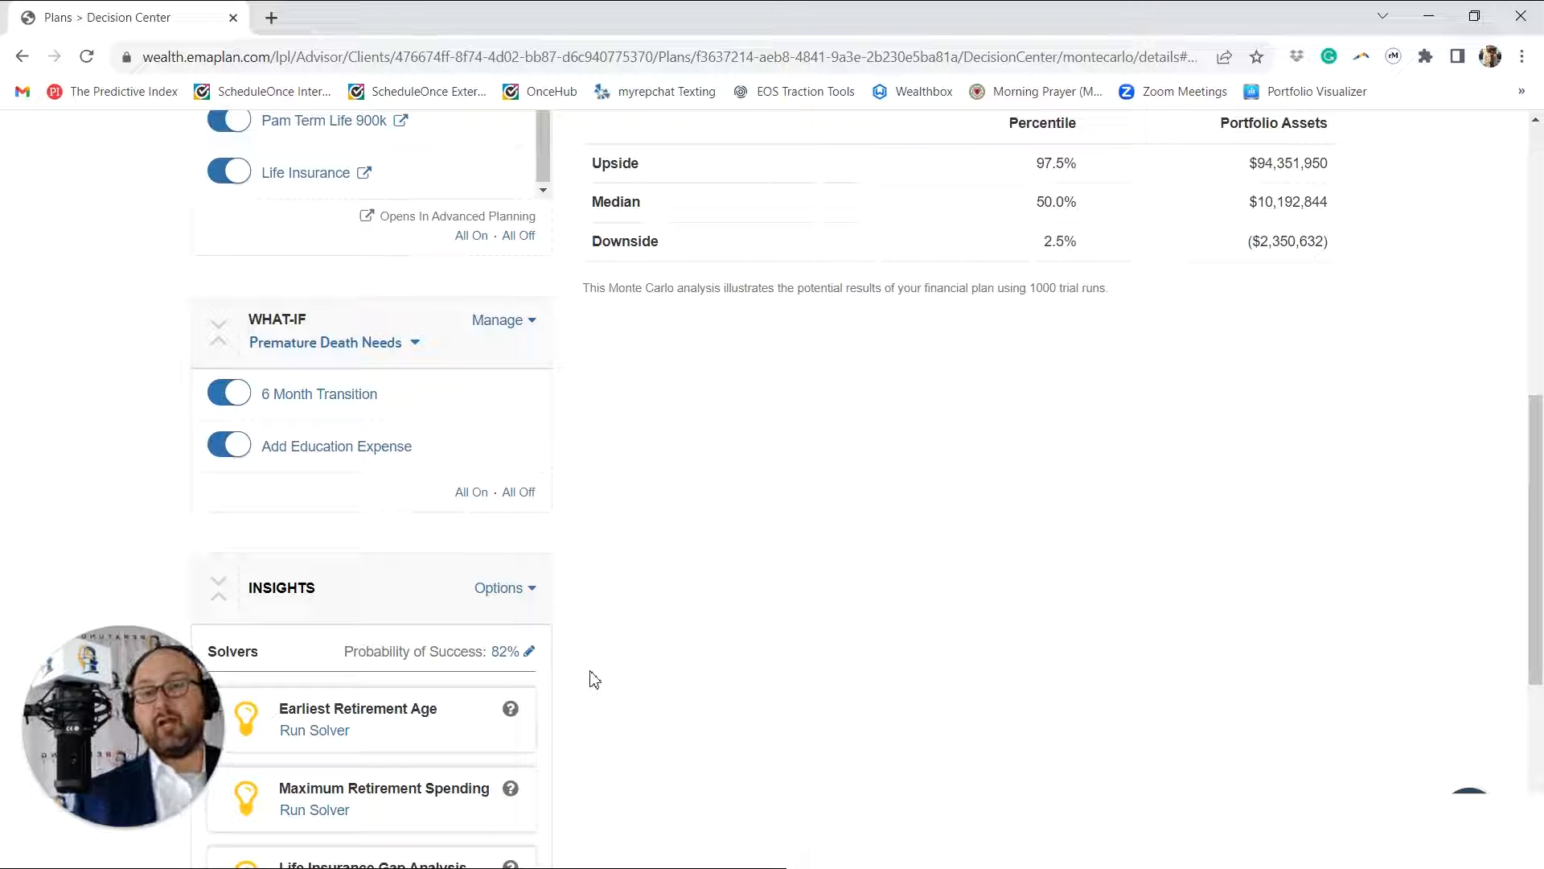
scroll(712, 636, up, 8)
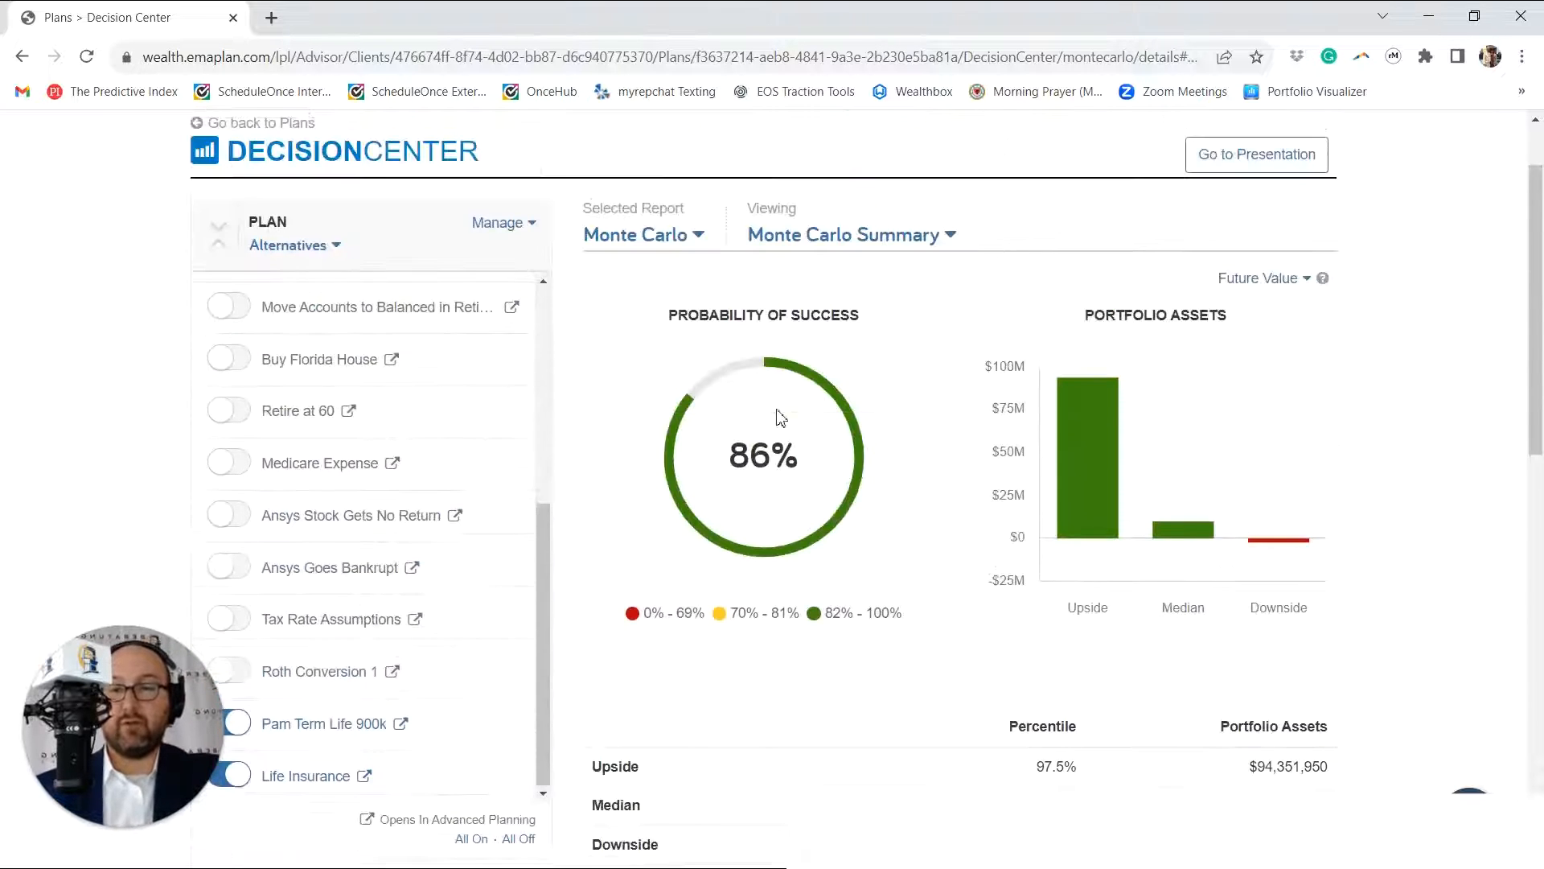
scroll(665, 489, down, 10)
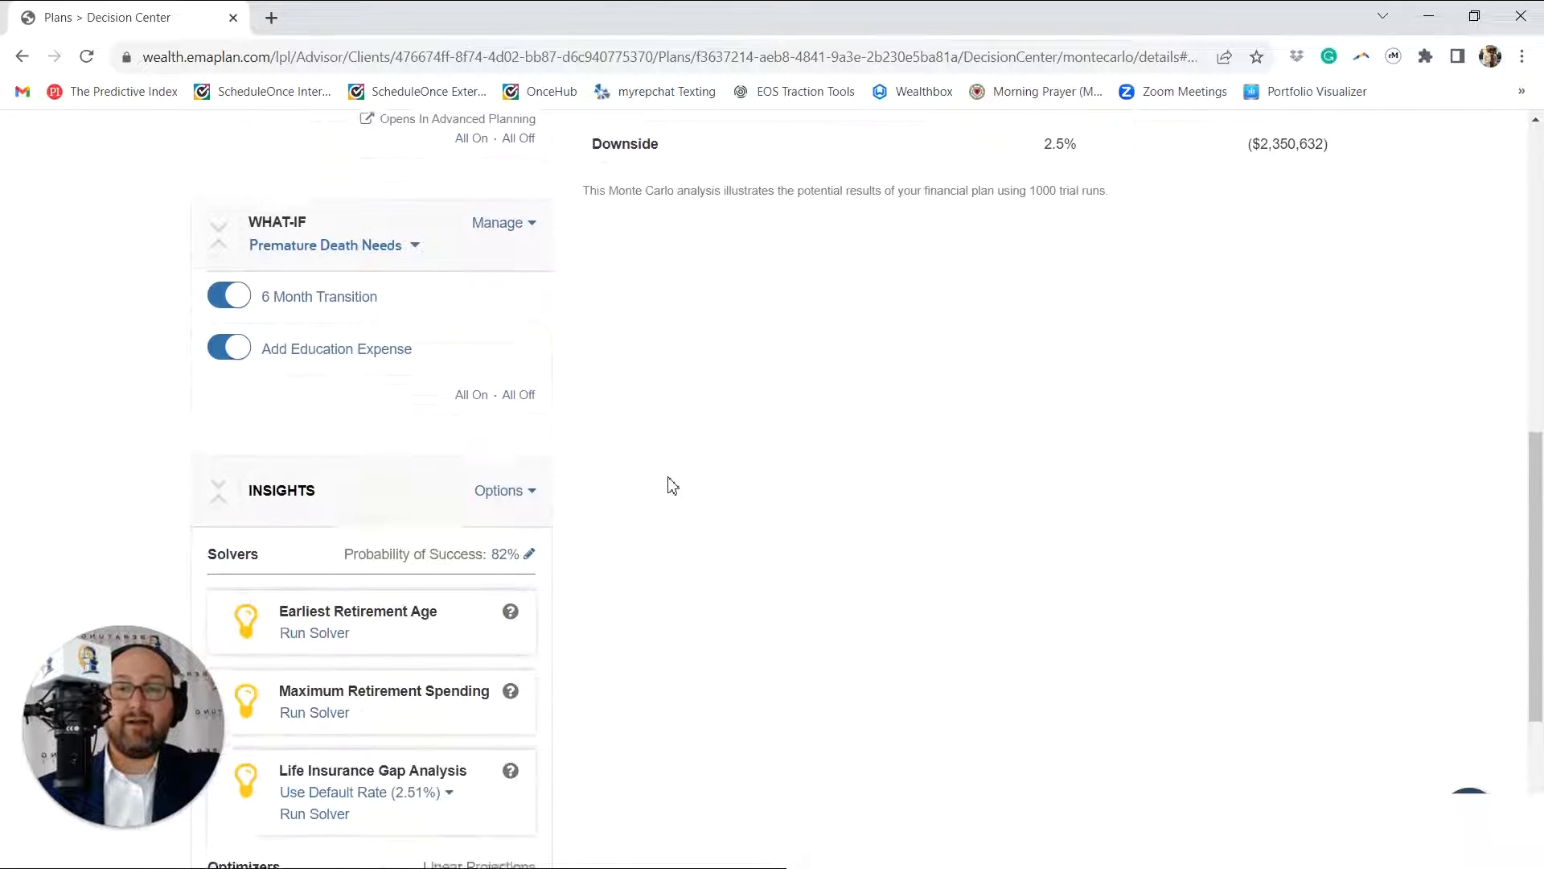
scroll(672, 486, down, 1)
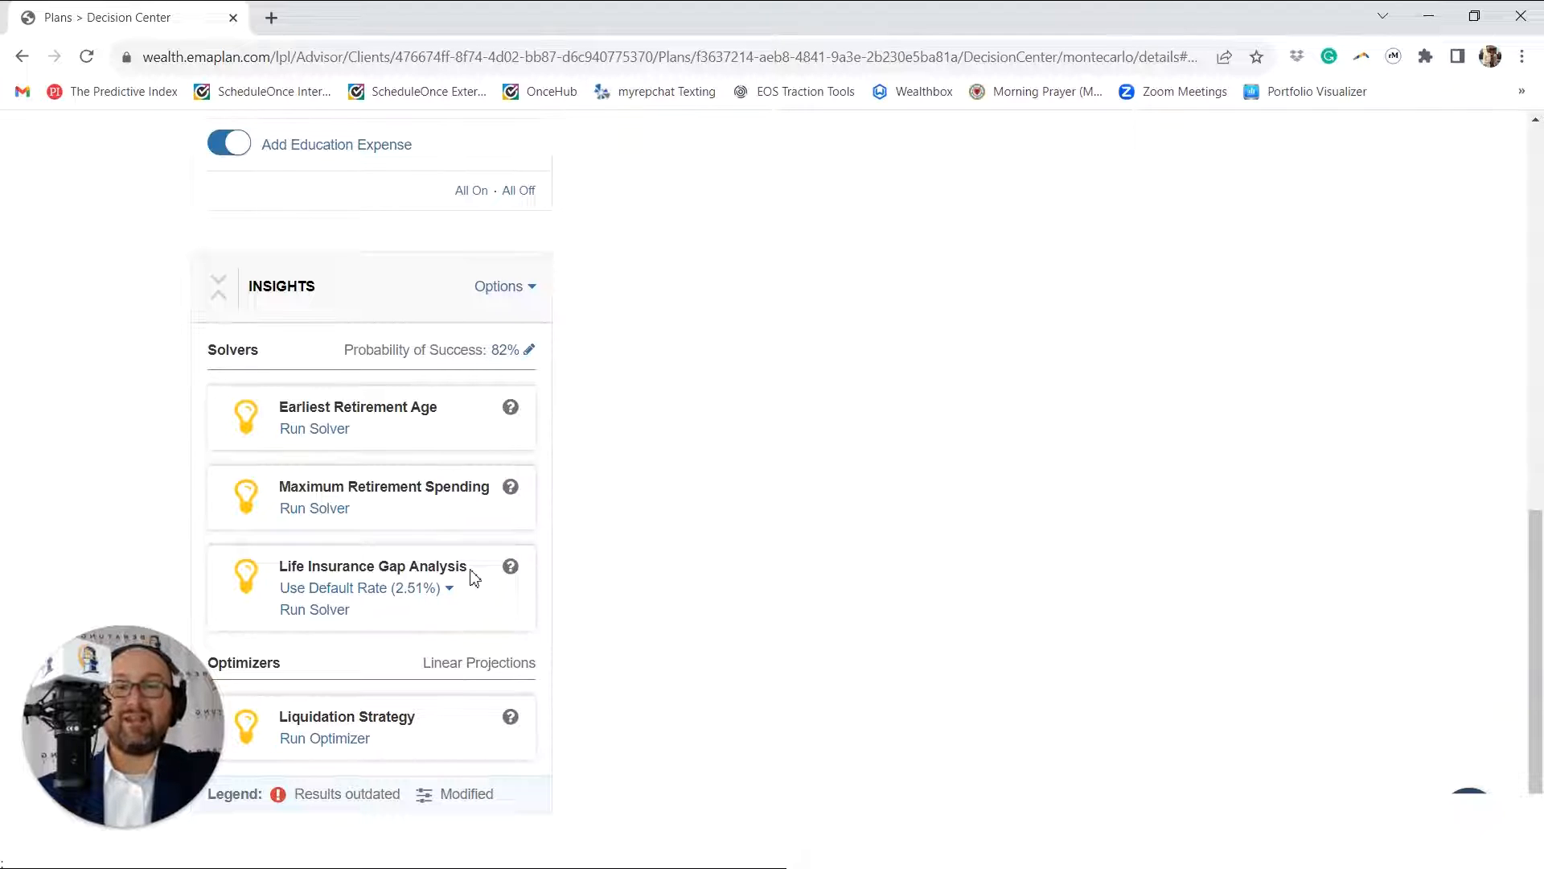